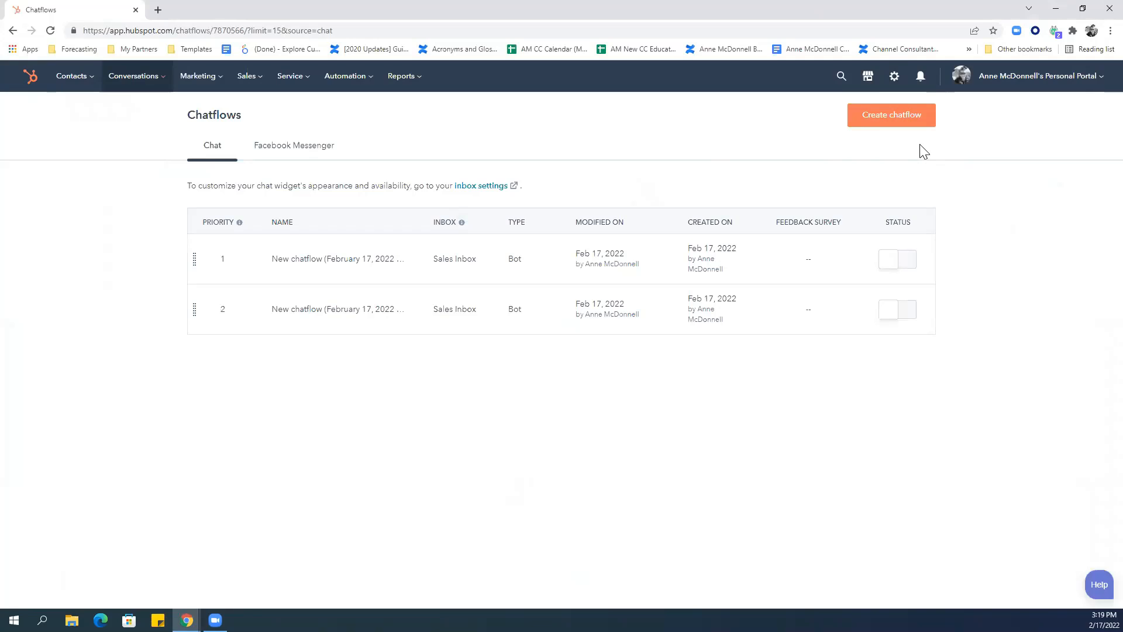
Start a new chatflow from the Chatflows page.
{"action": "mouse_move", "coordinate": [287, 267]}
{"action": "mouse_move", "coordinate": [283, 329]}
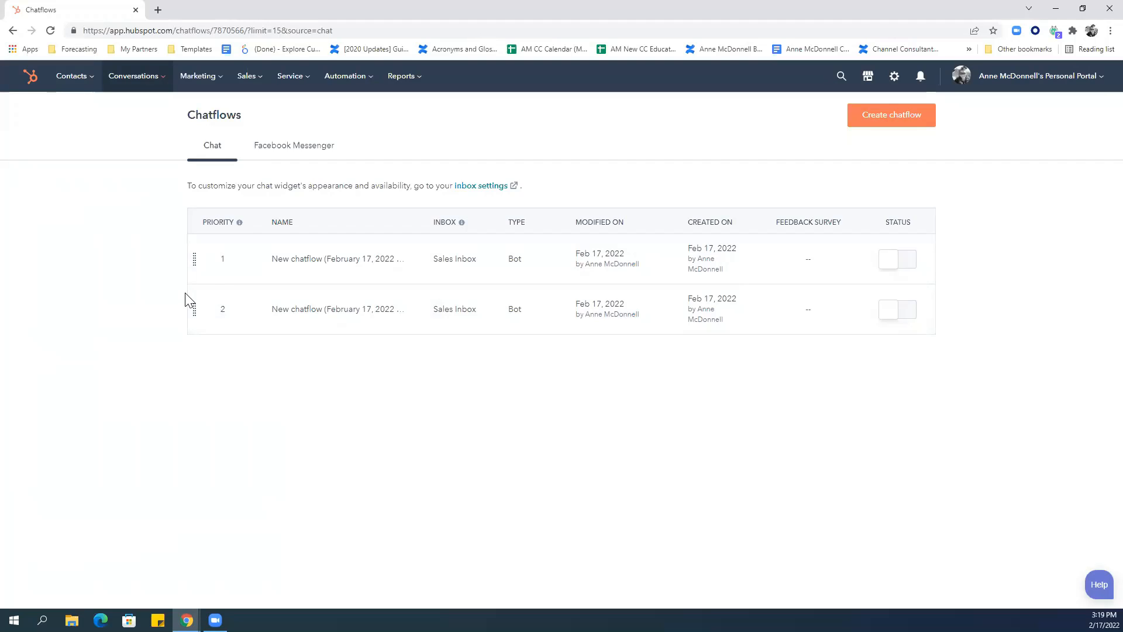
{"action": "left_click", "coordinate": [895, 130]}
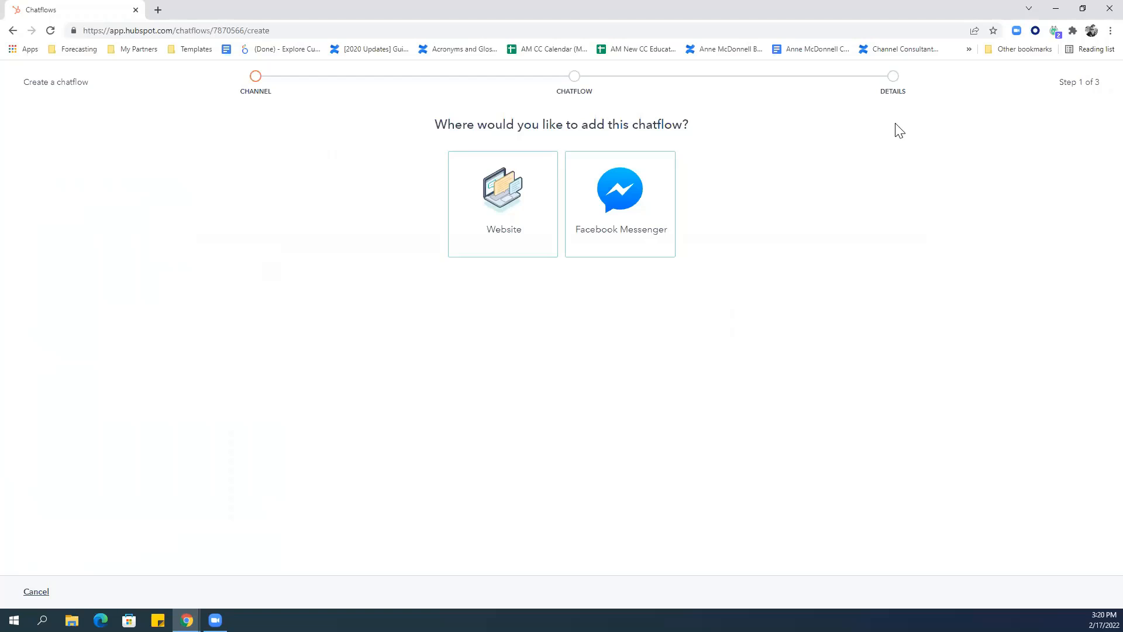
Choose Website for the chatflow and browse the starting templates down to Start from scratch.
{"action": "left_click", "coordinate": [476, 190]}
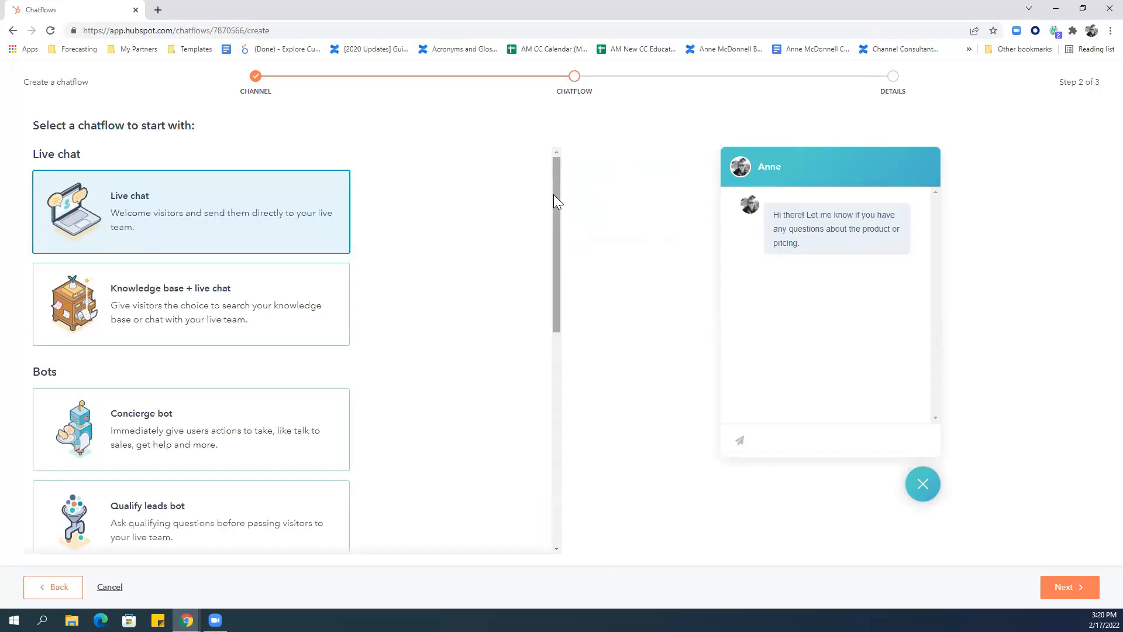
{"action": "left_click_drag", "start_coordinate": [554, 194], "coordinate": [556, 239]}
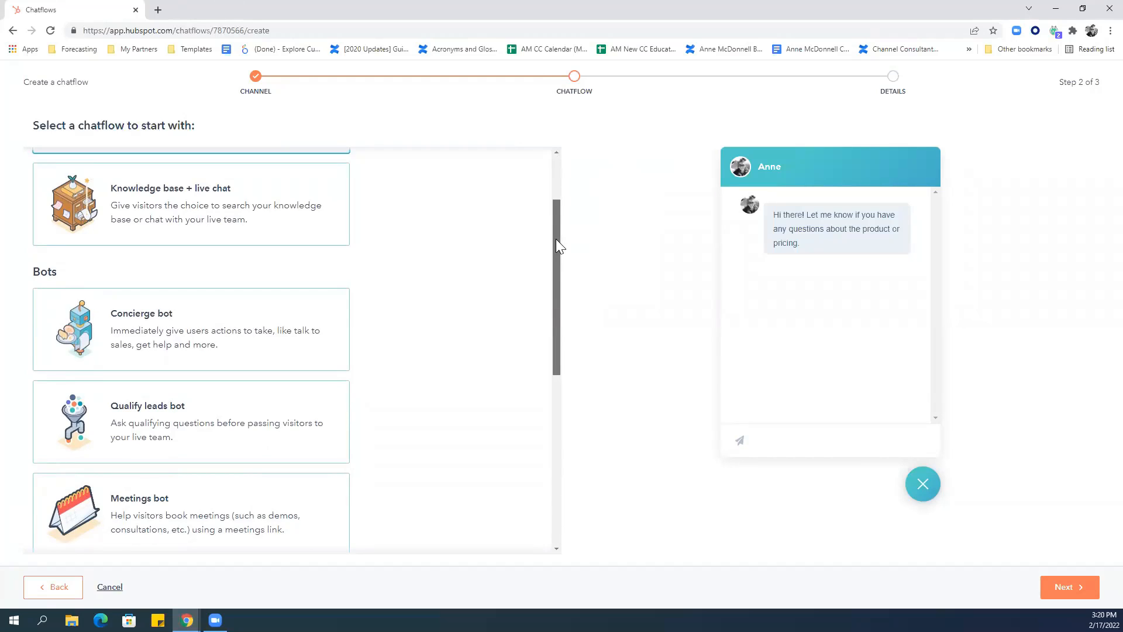
{"action": "left_click_drag", "start_coordinate": [556, 238], "coordinate": [550, 310]}
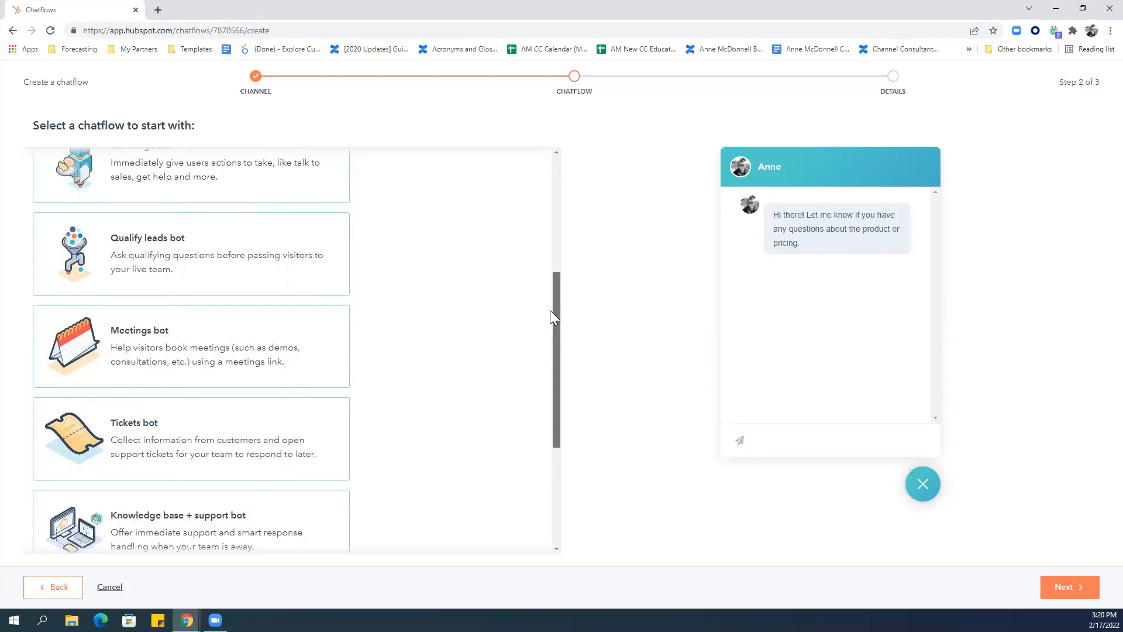
{"action": "left_click_drag", "start_coordinate": [550, 310], "coordinate": [550, 402]}
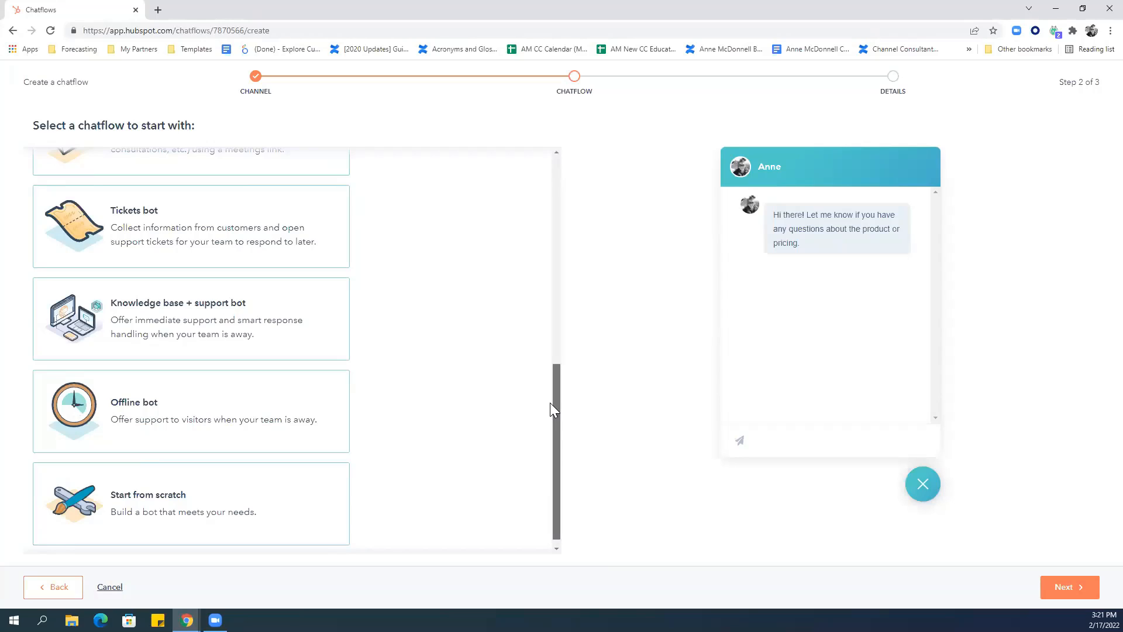
{"action": "scroll", "coordinate": [550, 405], "scroll_direction": "down", "scroll_amount": 1}
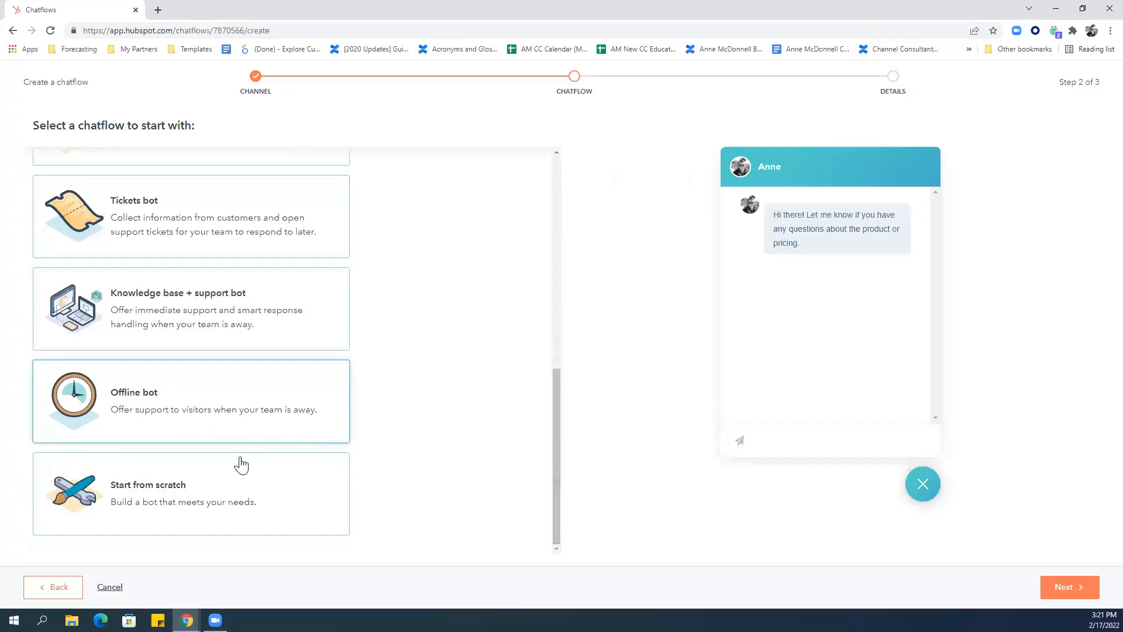
Pick the Start from scratch template and continue to the details step.
{"action": "left_click", "coordinate": [223, 483]}
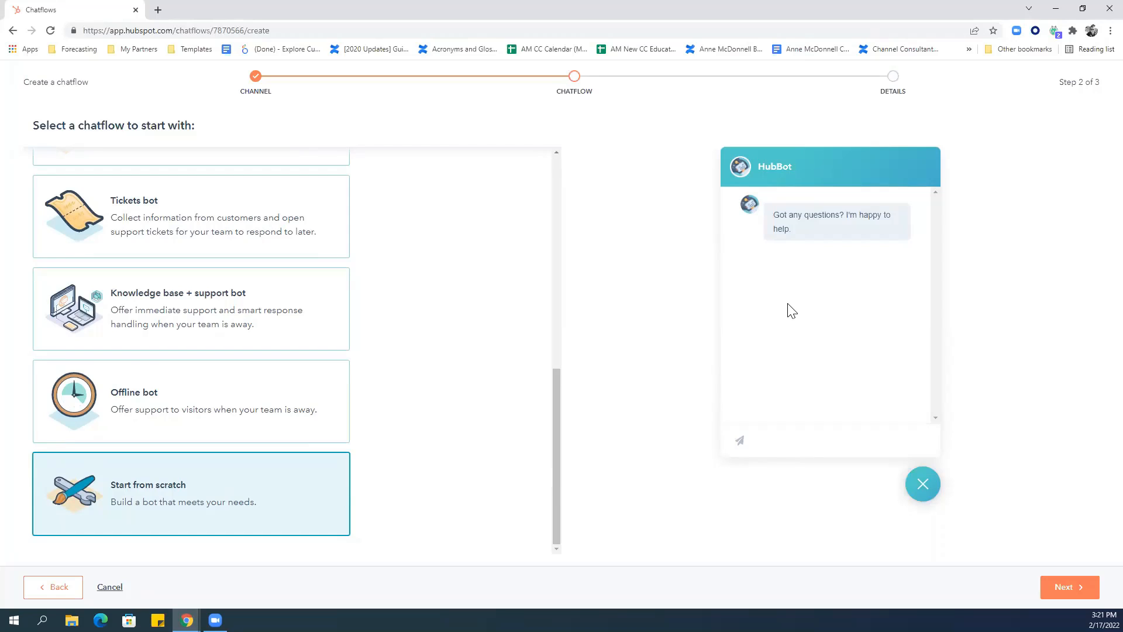
{"action": "left_click", "coordinate": [1078, 587]}
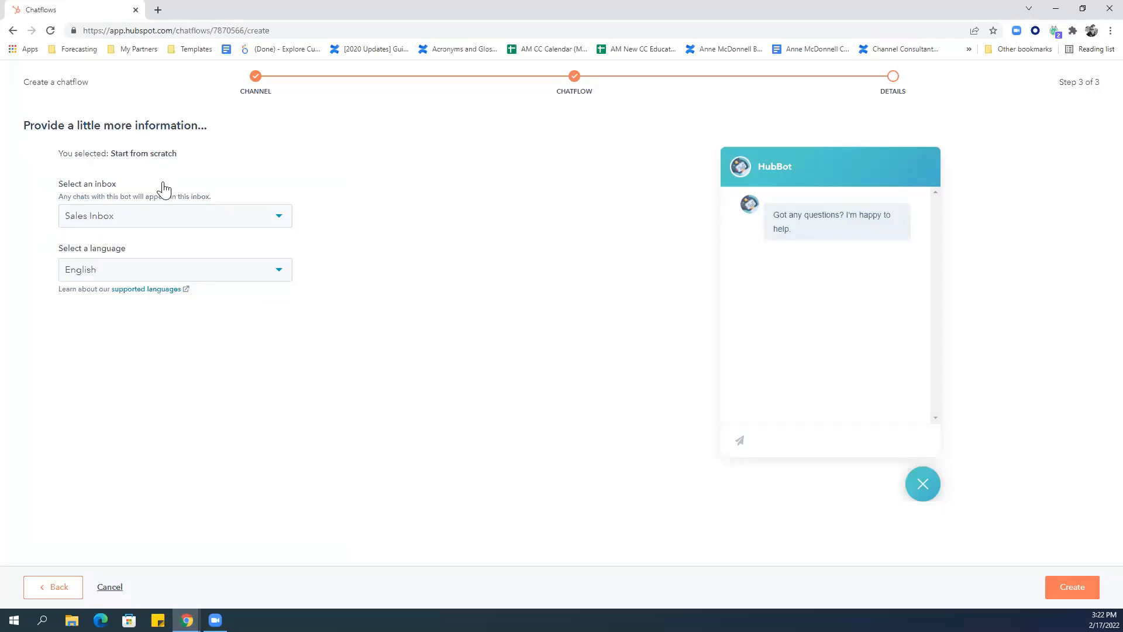
Create the chatflow with Sales Inbox as its inbox and English as its language.
{"action": "left_click", "coordinate": [168, 218]}
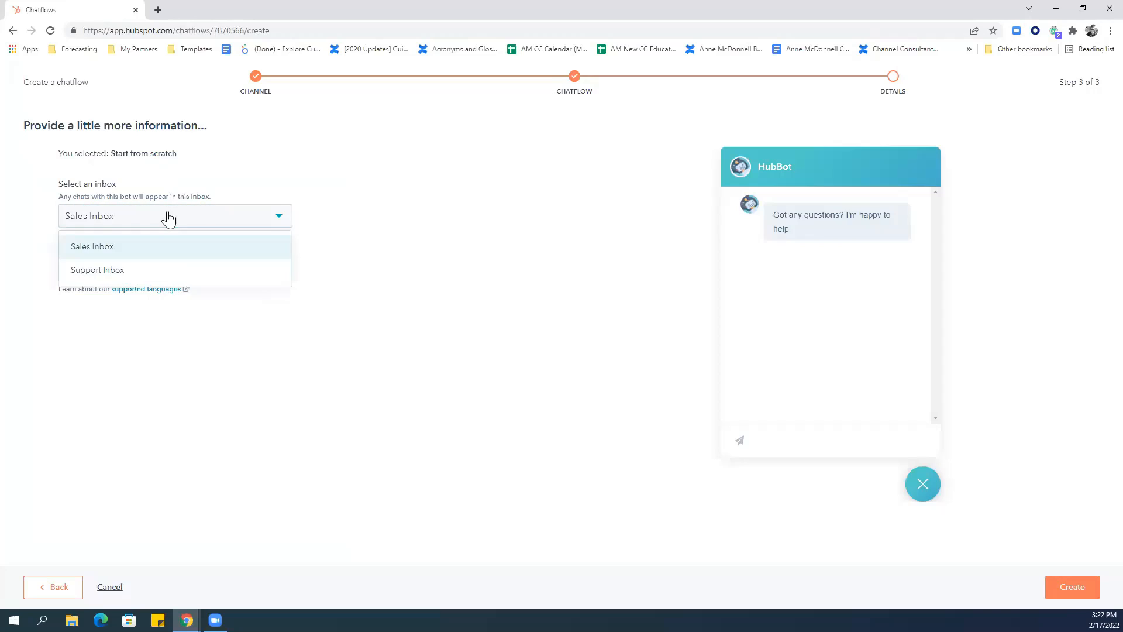
{"action": "left_click", "coordinate": [153, 253]}
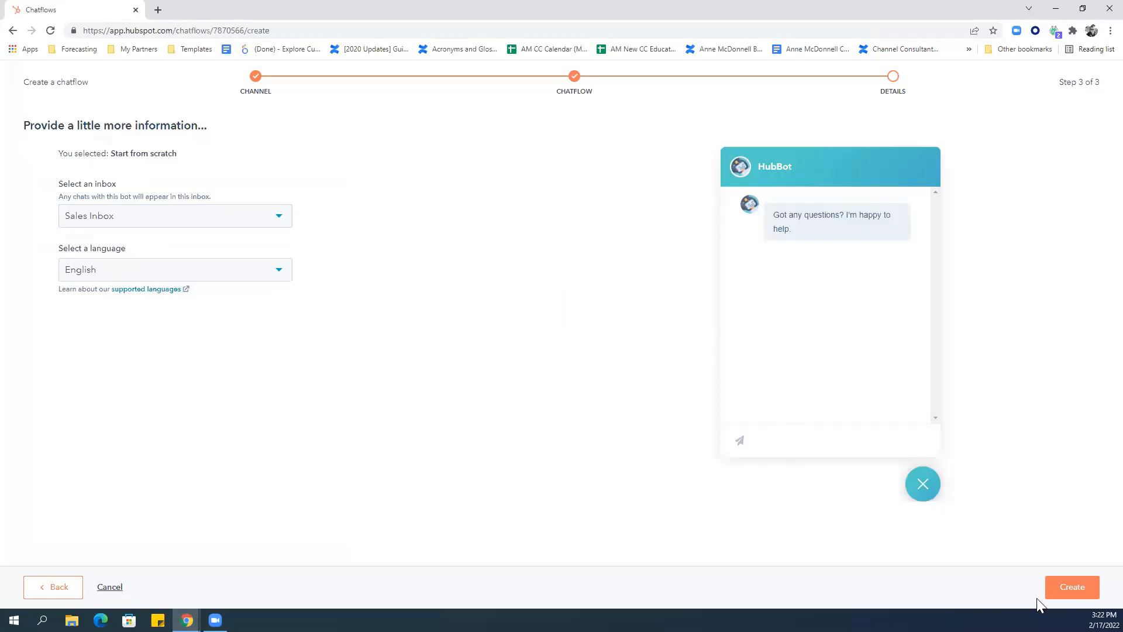
{"action": "left_click", "coordinate": [1075, 587]}
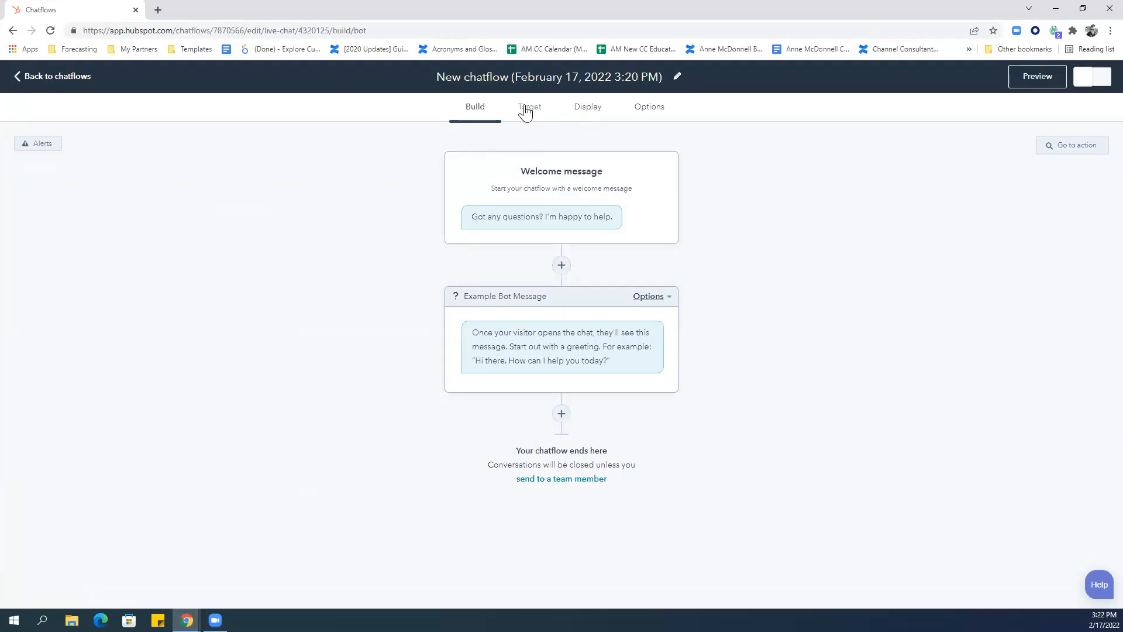
Review the targeting rules, keeping all website pages and no visitor filter.
{"action": "left_click", "coordinate": [526, 111]}
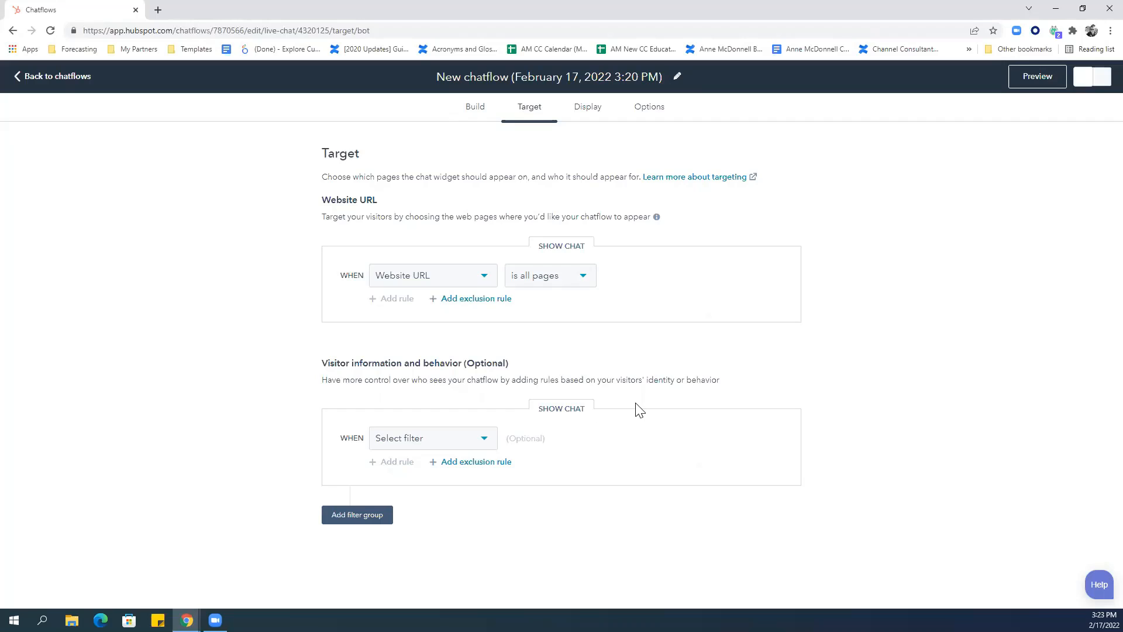
{"action": "left_click", "coordinate": [486, 440]}
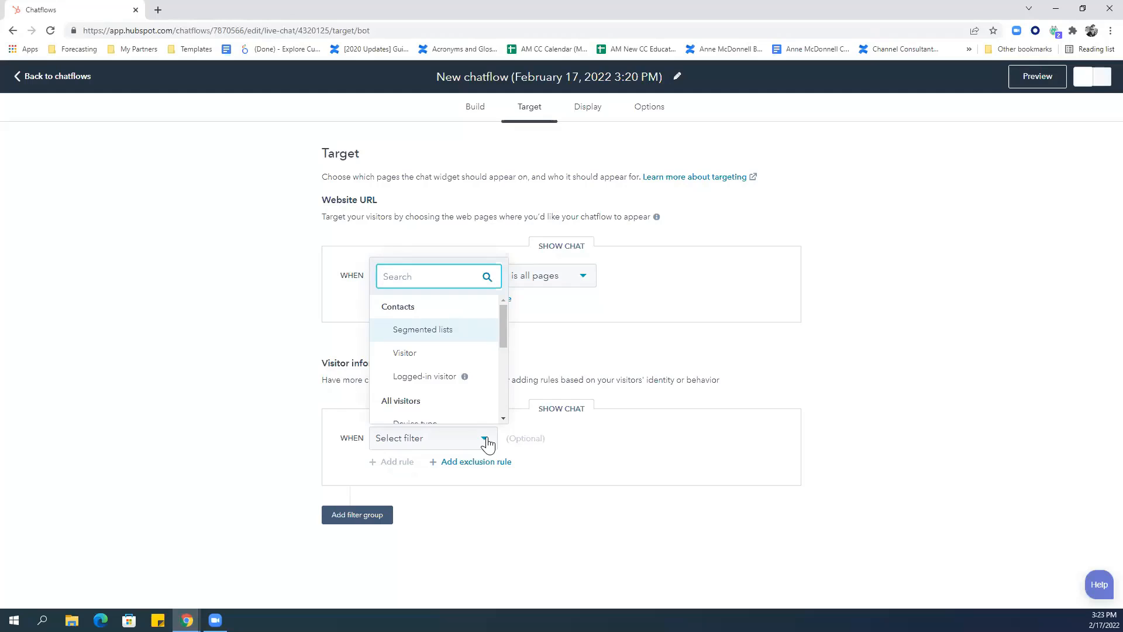
{"action": "left_click", "coordinate": [505, 419]}
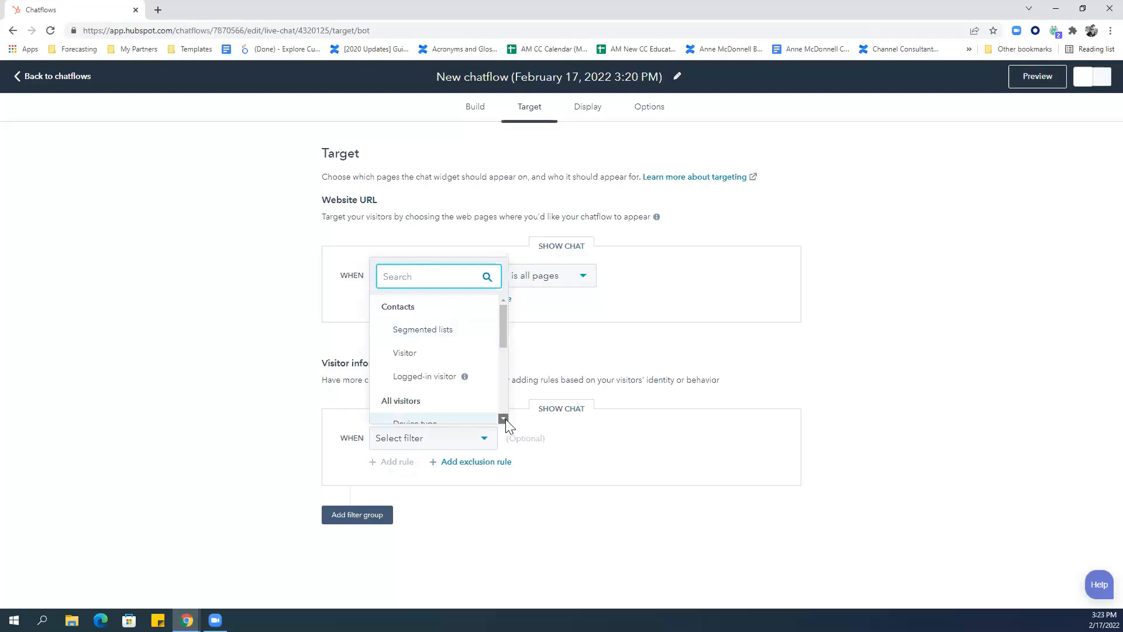
{"action": "left_click", "coordinate": [505, 418]}
{"action": "left_click", "coordinate": [505, 418]}
{"action": "left_click", "coordinate": [505, 419]}
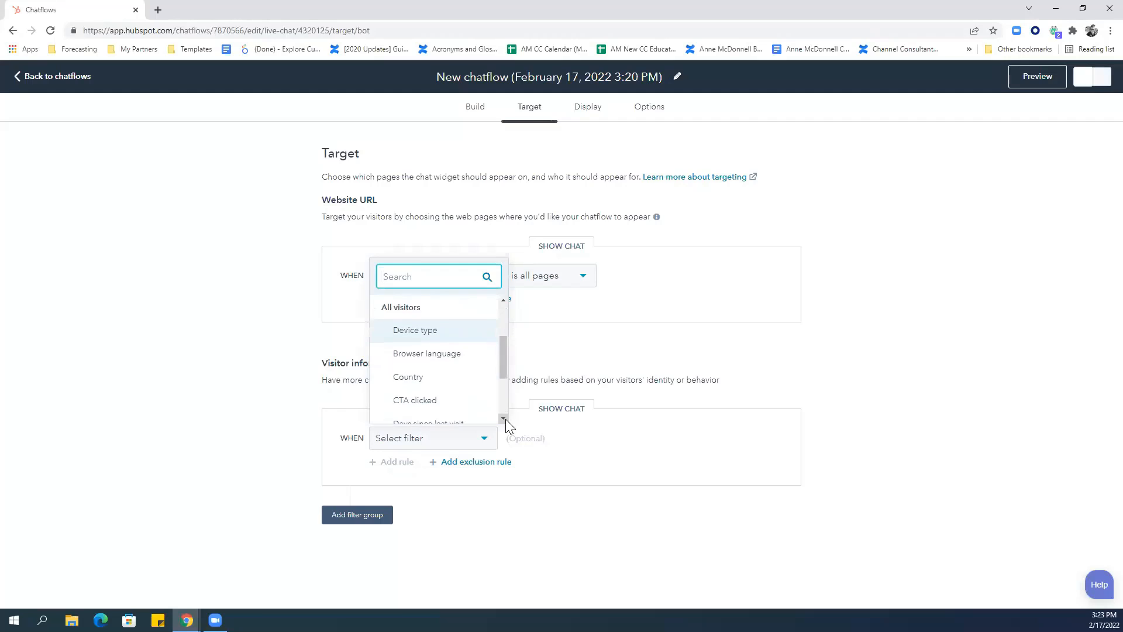
{"action": "left_click", "coordinate": [505, 418]}
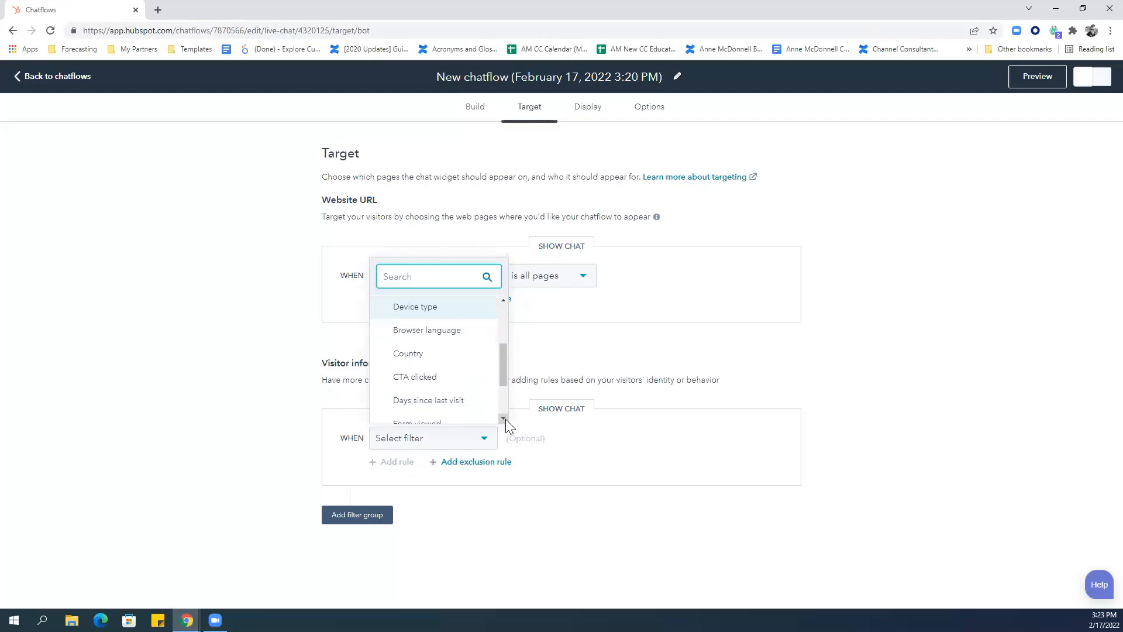
{"action": "left_click", "coordinate": [505, 419]}
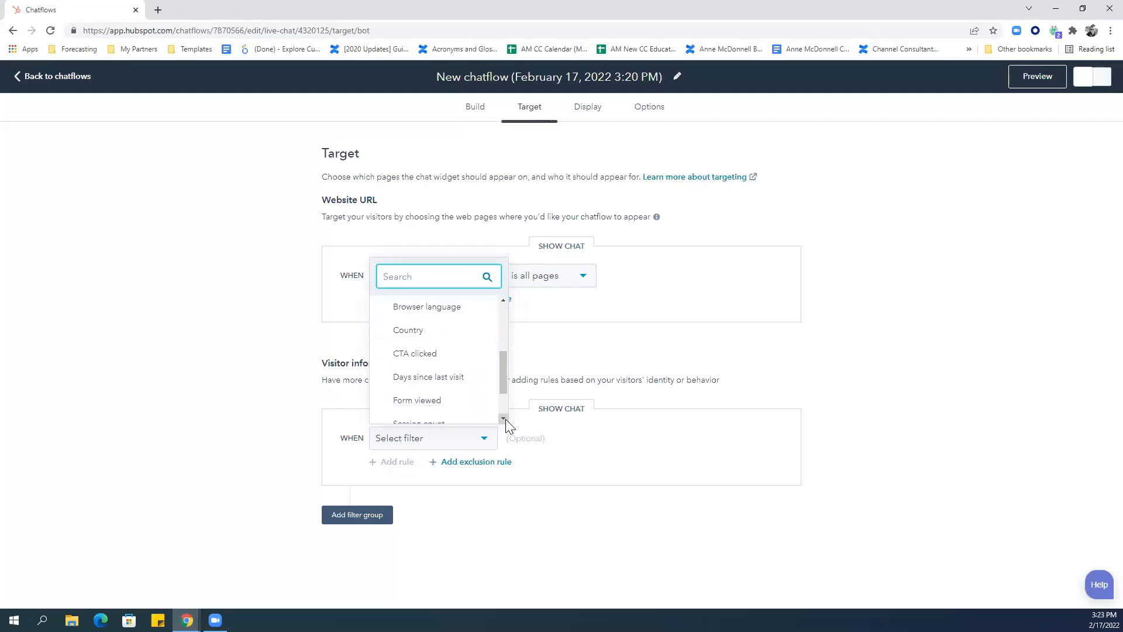
{"action": "left_click", "coordinate": [506, 418]}
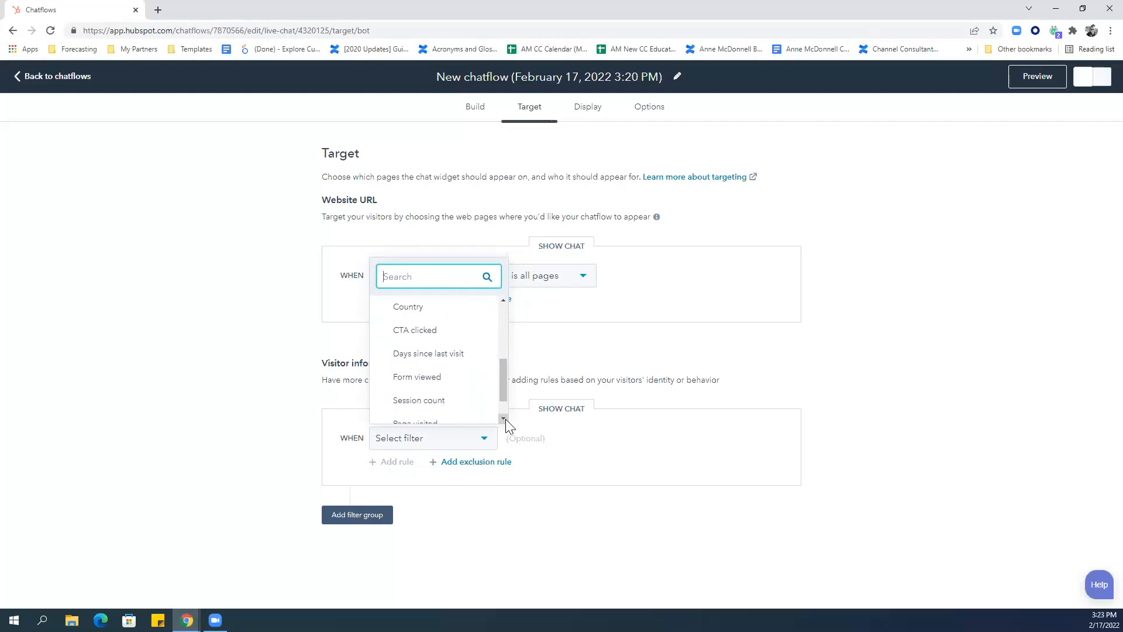
{"action": "left_click", "coordinate": [698, 508]}
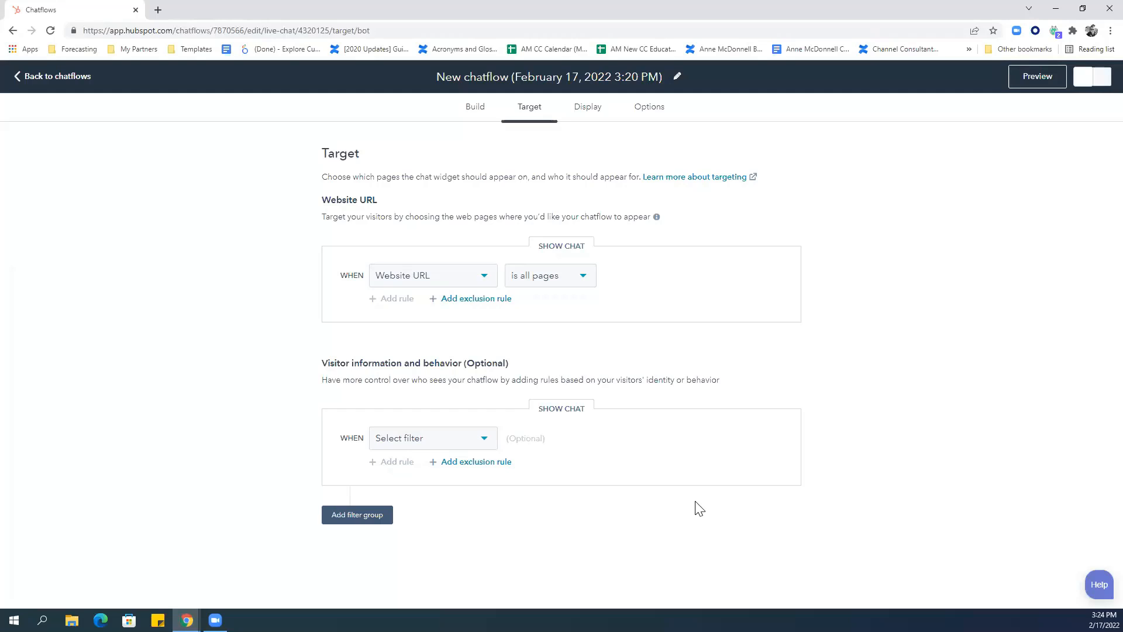
{"action": "left_click", "coordinate": [587, 117]}
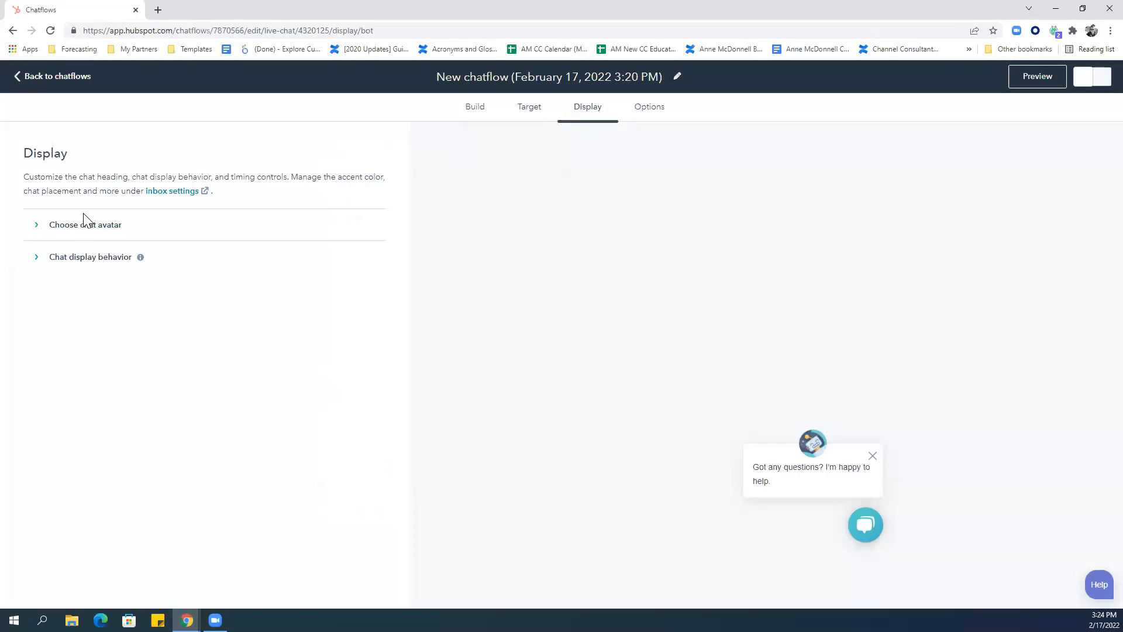
Expand the chat avatar and Chat display behavior sections to review them.
{"action": "left_click", "coordinate": [72, 232]}
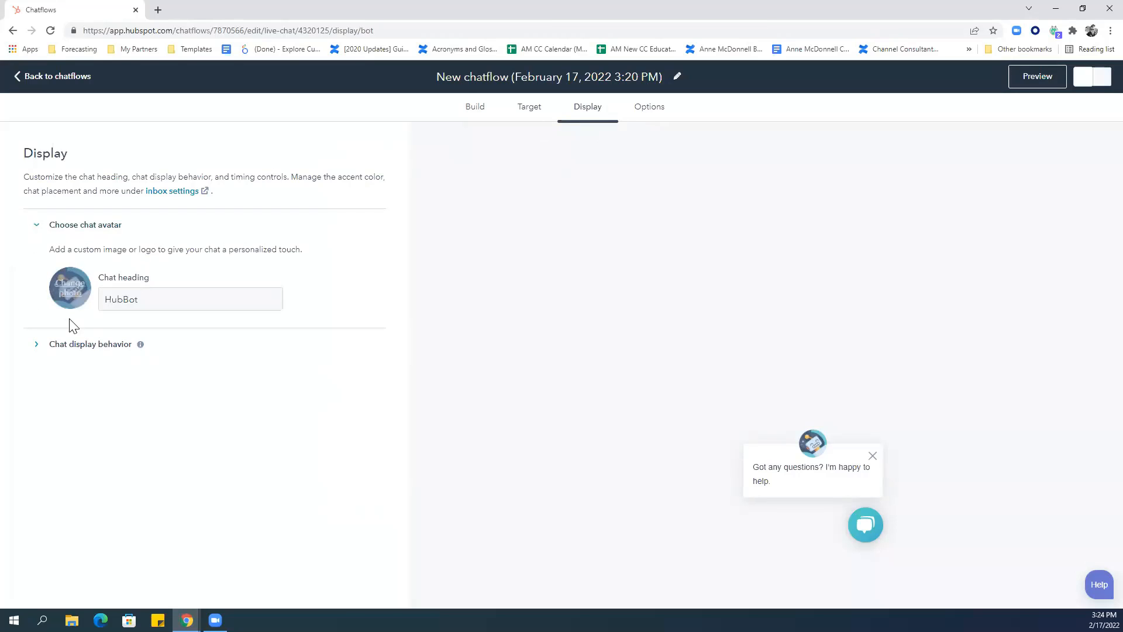
{"action": "left_click", "coordinate": [65, 349]}
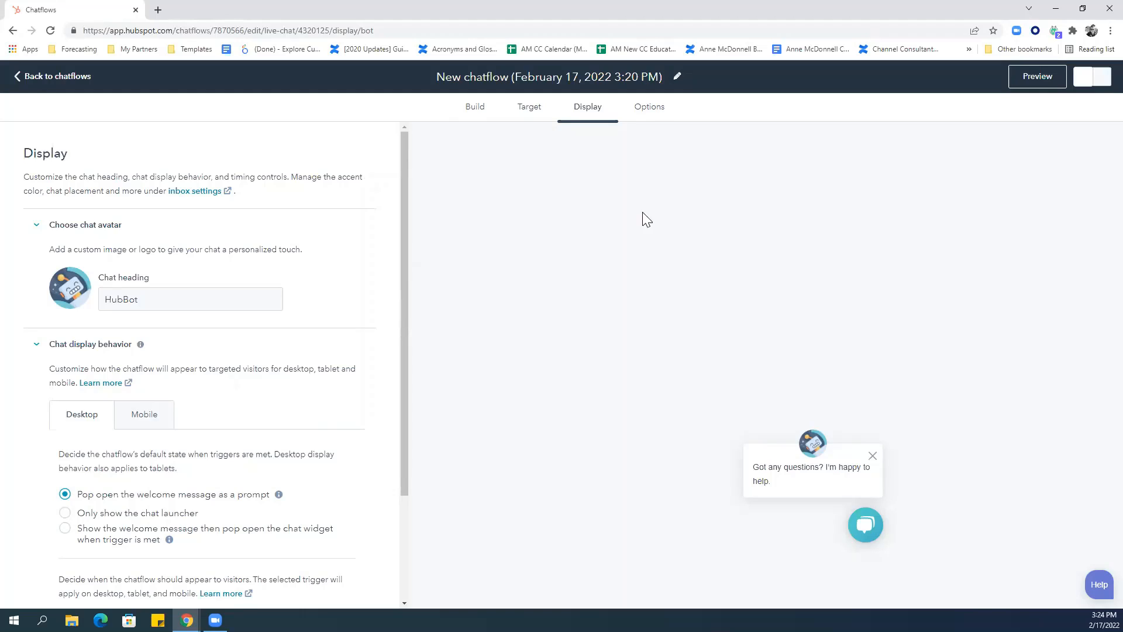
{"action": "left_click", "coordinate": [653, 117]}
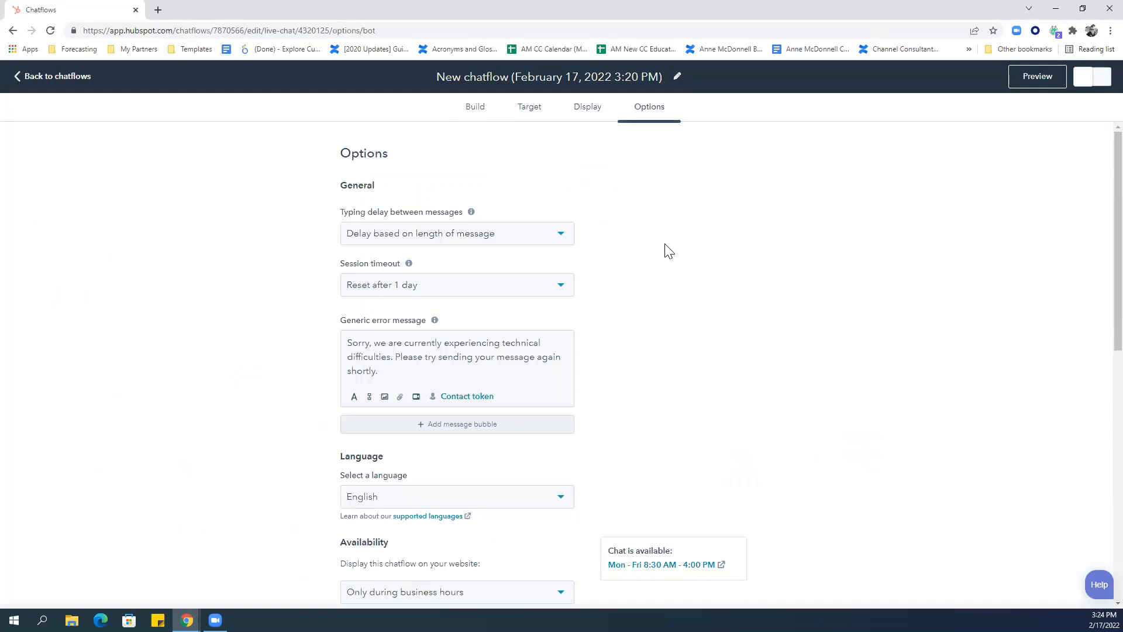
{"action": "scroll", "coordinate": [668, 251], "scroll_direction": "down", "scroll_amount": 2}
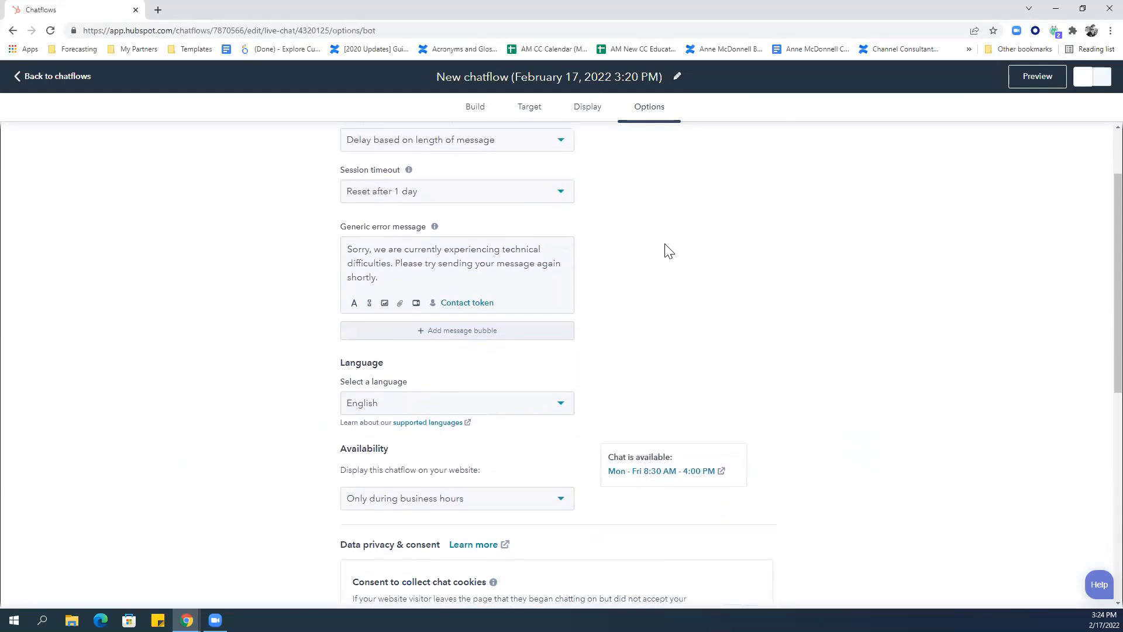
{"action": "scroll", "coordinate": [669, 250], "scroll_direction": "down", "scroll_amount": 1}
{"action": "scroll", "coordinate": [669, 251], "scroll_direction": "down", "scroll_amount": 4}
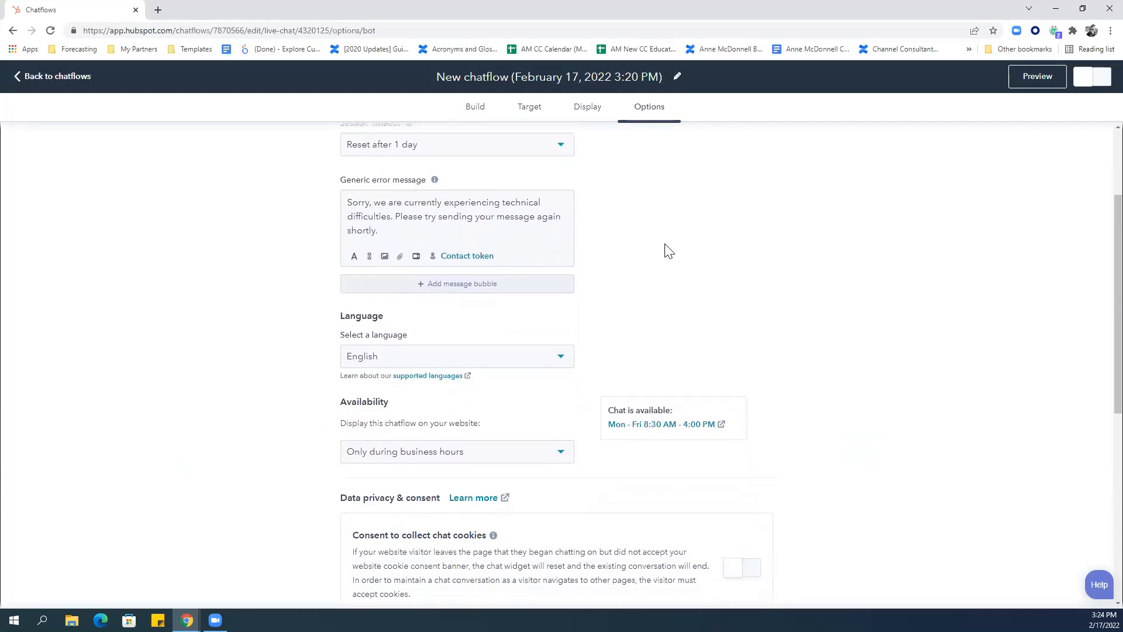
{"action": "scroll", "coordinate": [668, 251], "scroll_direction": "down", "scroll_amount": 3}
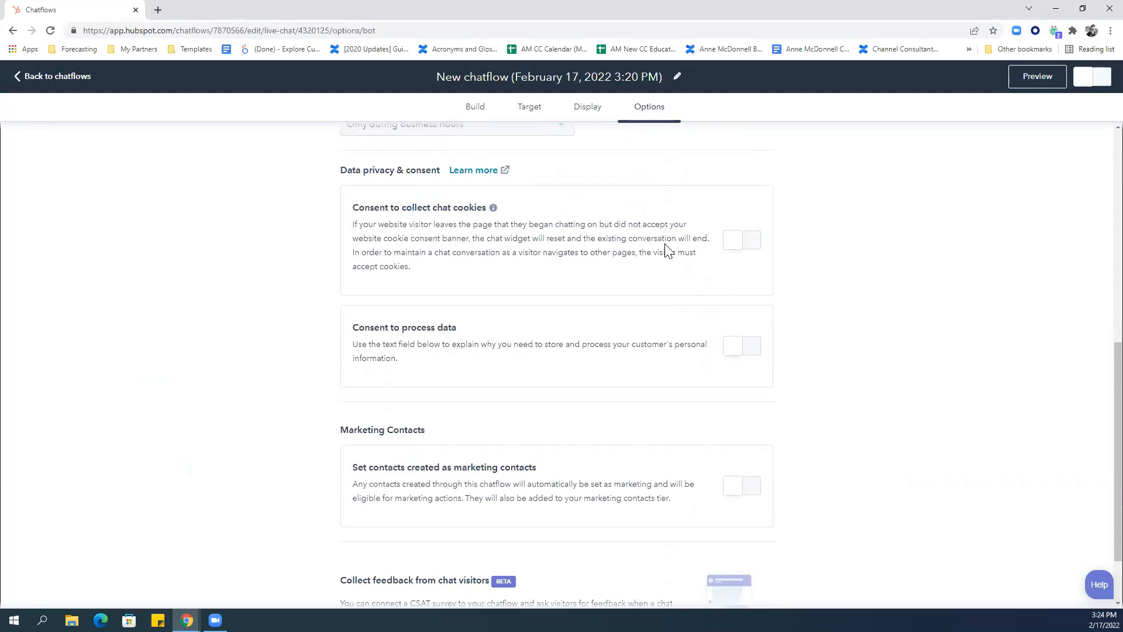
{"action": "scroll", "coordinate": [668, 250], "scroll_direction": "up", "scroll_amount": 8}
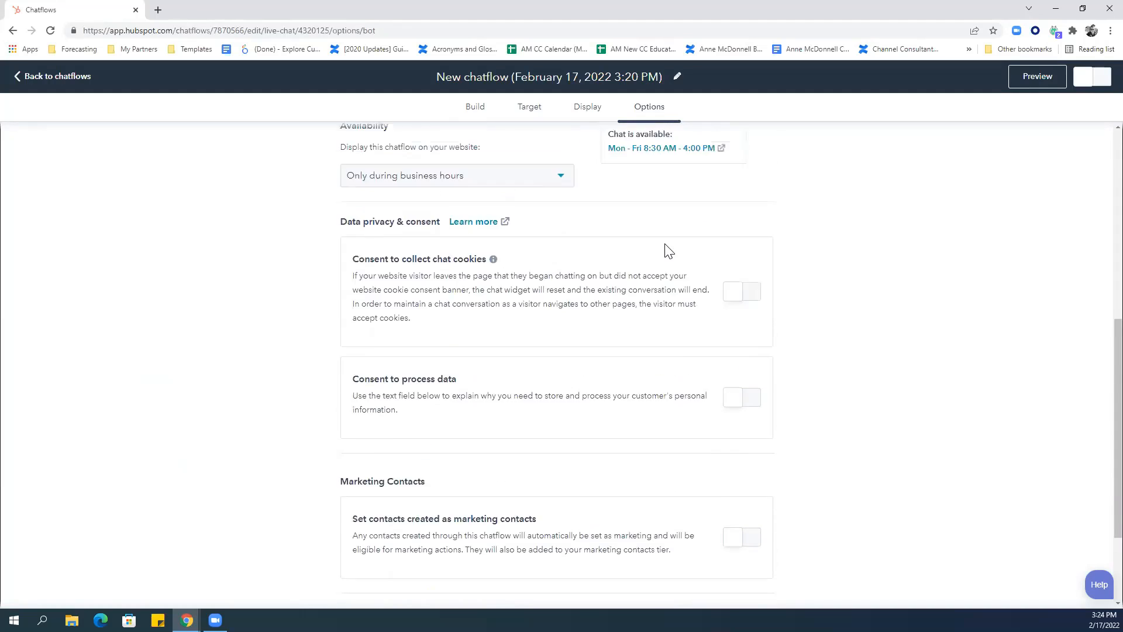
{"action": "scroll", "coordinate": [669, 251], "scroll_direction": "up", "scroll_amount": 1}
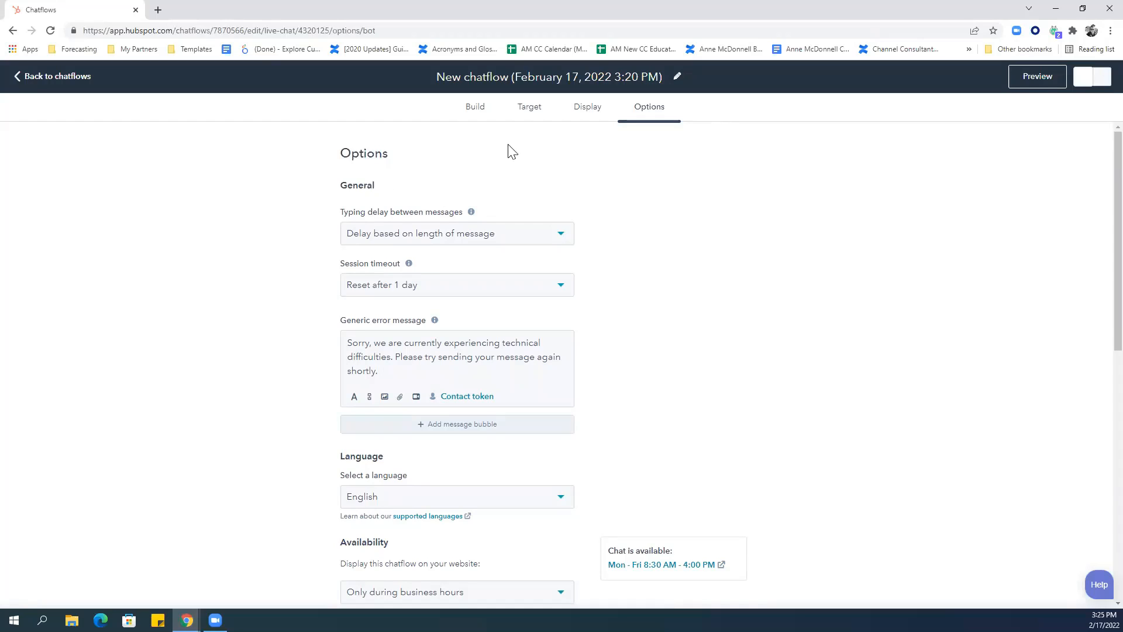
Replace the chatflow title with 'Test Chatbot 2.17' and confirm it.
{"action": "left_click", "coordinate": [472, 115]}
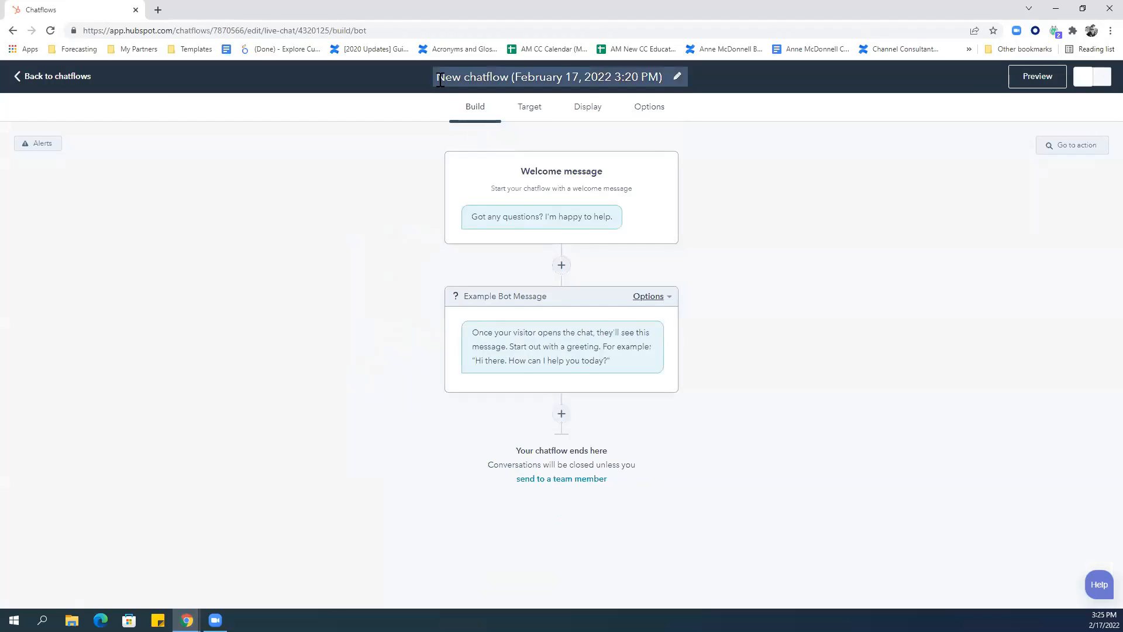
{"action": "left_click_drag", "start_coordinate": [440, 79], "coordinate": [675, 82]}
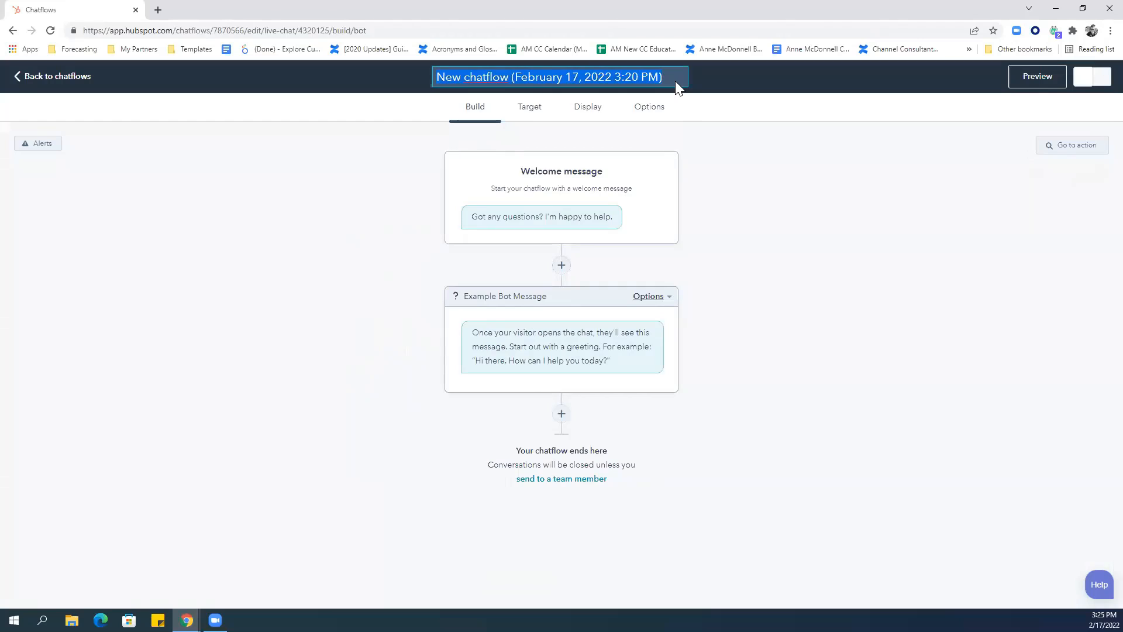
{"action": "type", "text": "Test C"}
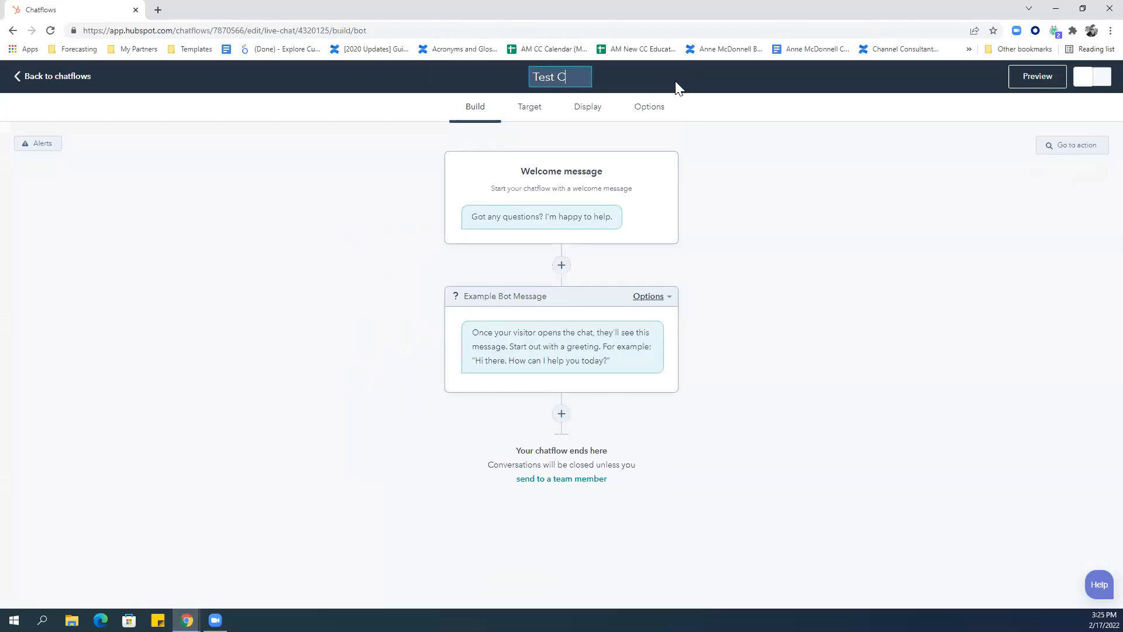
{"action": "type", "text": "hatbot "}
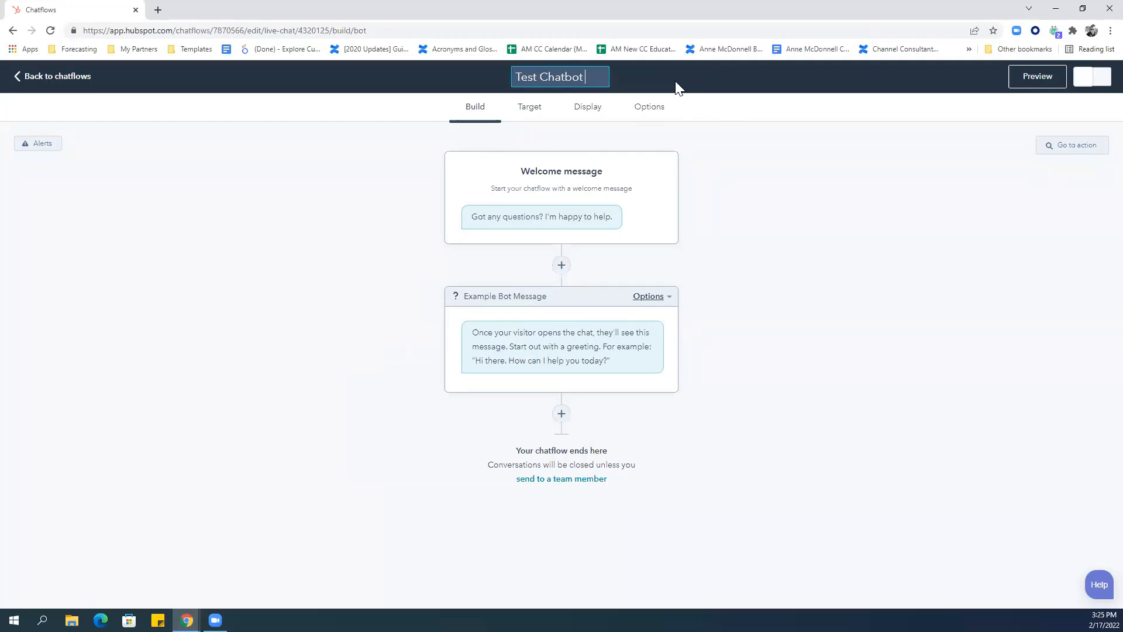
{"action": "type", "text": "2.1"}
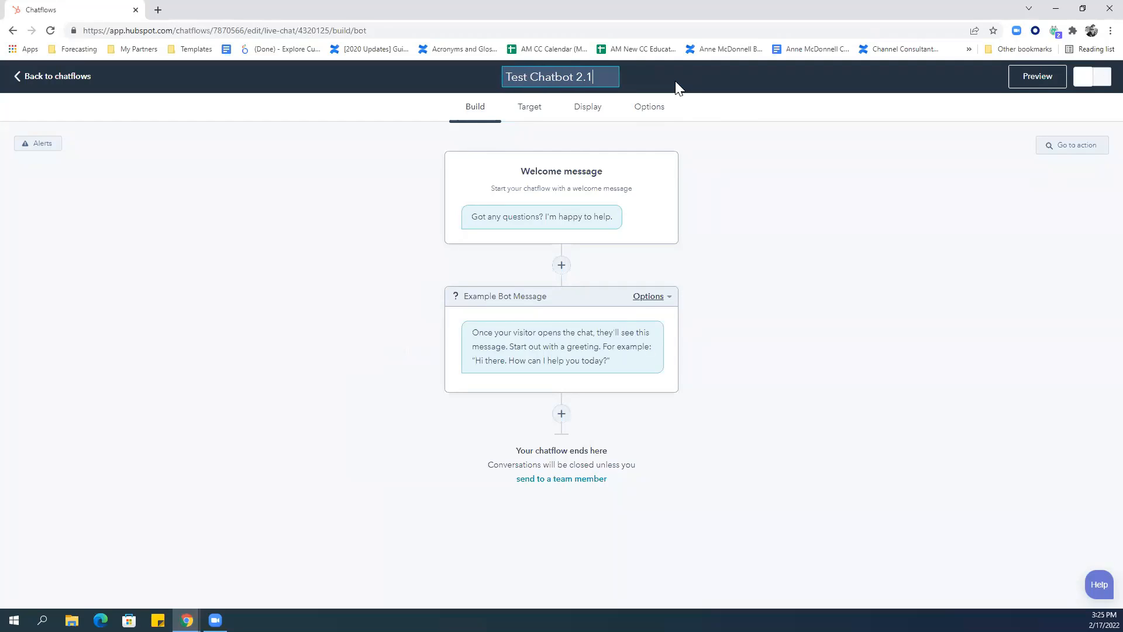
{"action": "type", "text": "7"}
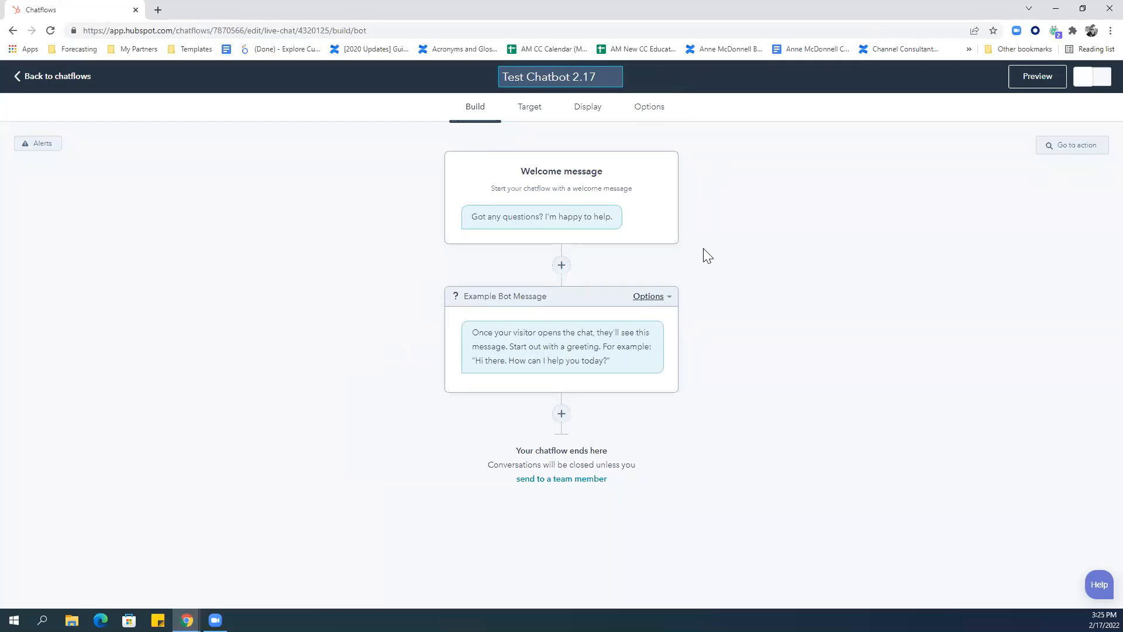
{"action": "left_click", "coordinate": [706, 256]}
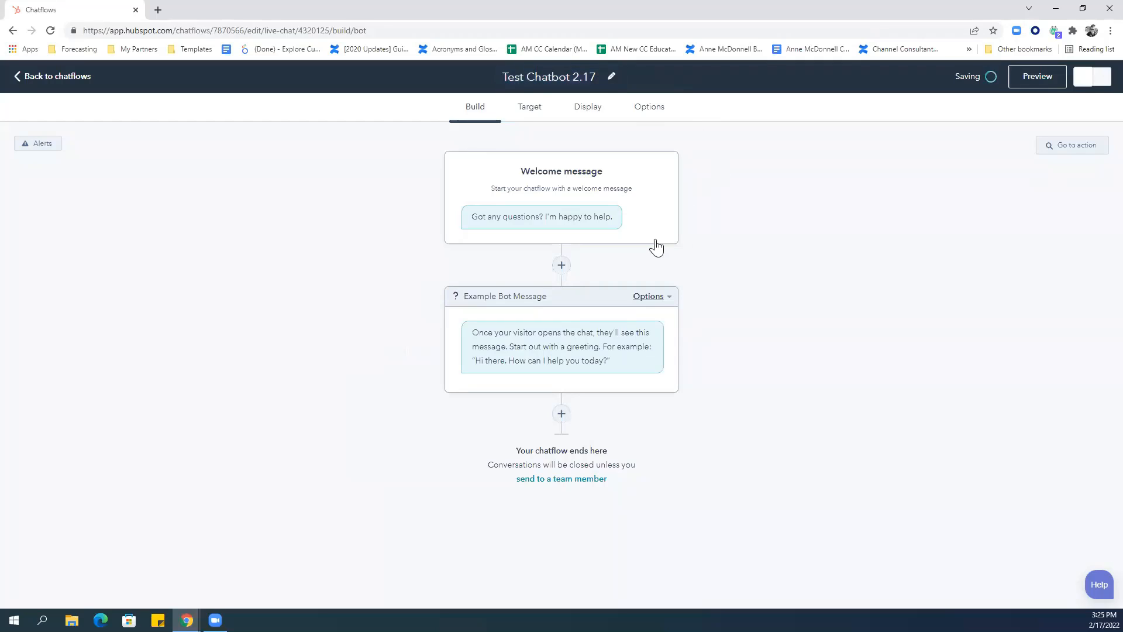
Open the Welcome message card, then the Example Bot Message step's settings.
{"action": "left_click", "coordinate": [515, 229]}
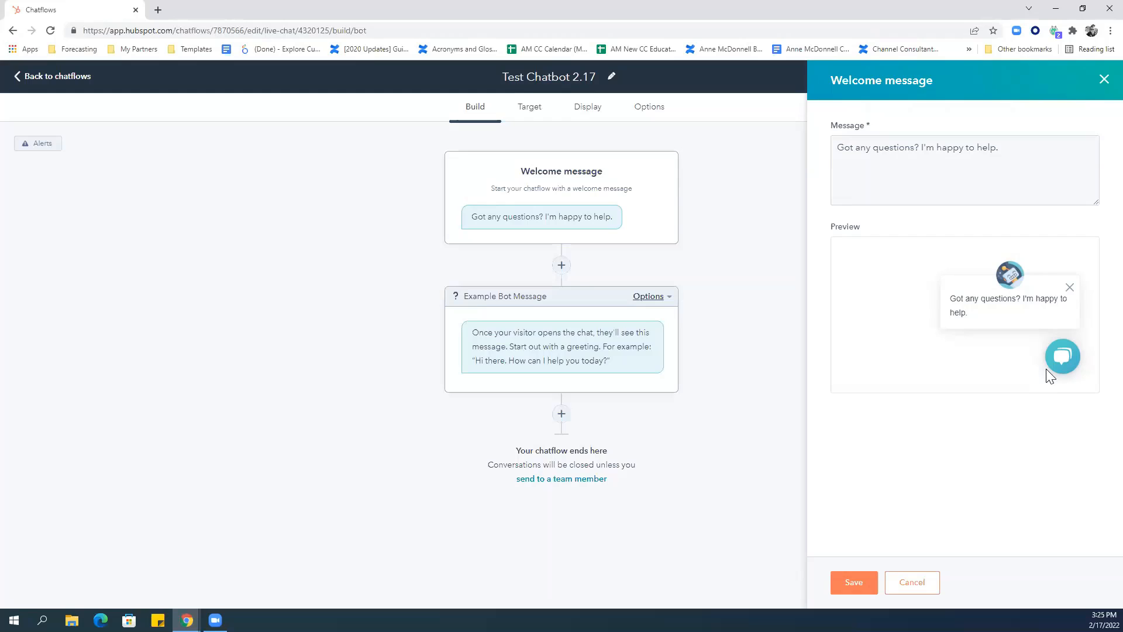
{"action": "left_click", "coordinate": [637, 349]}
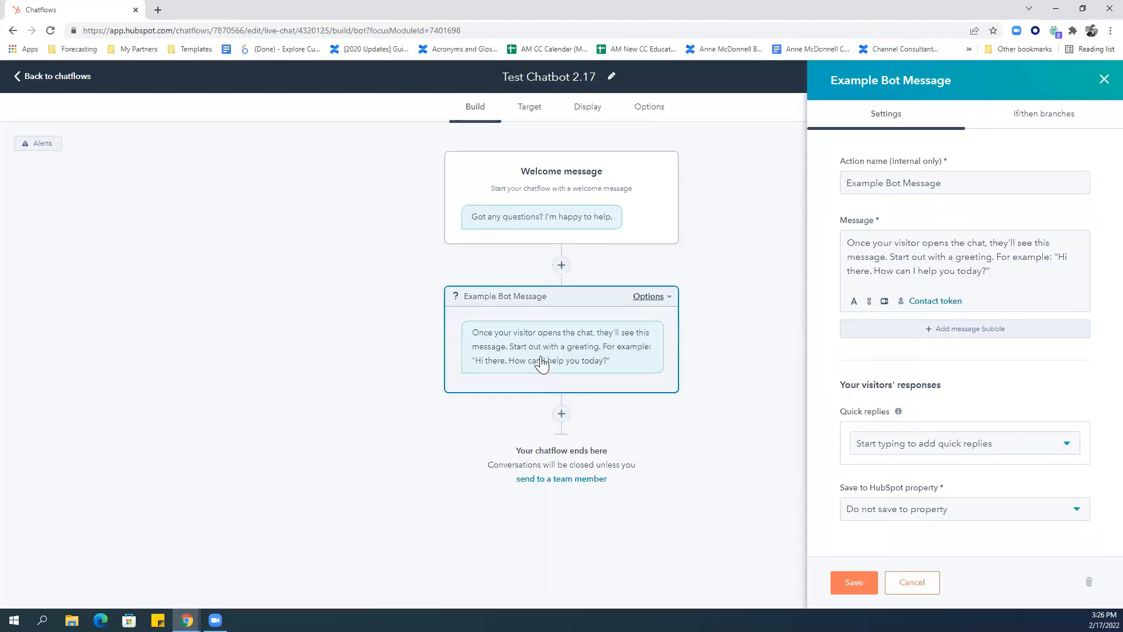
{"action": "left_click_drag", "start_coordinate": [1016, 269], "coordinate": [815, 230]}
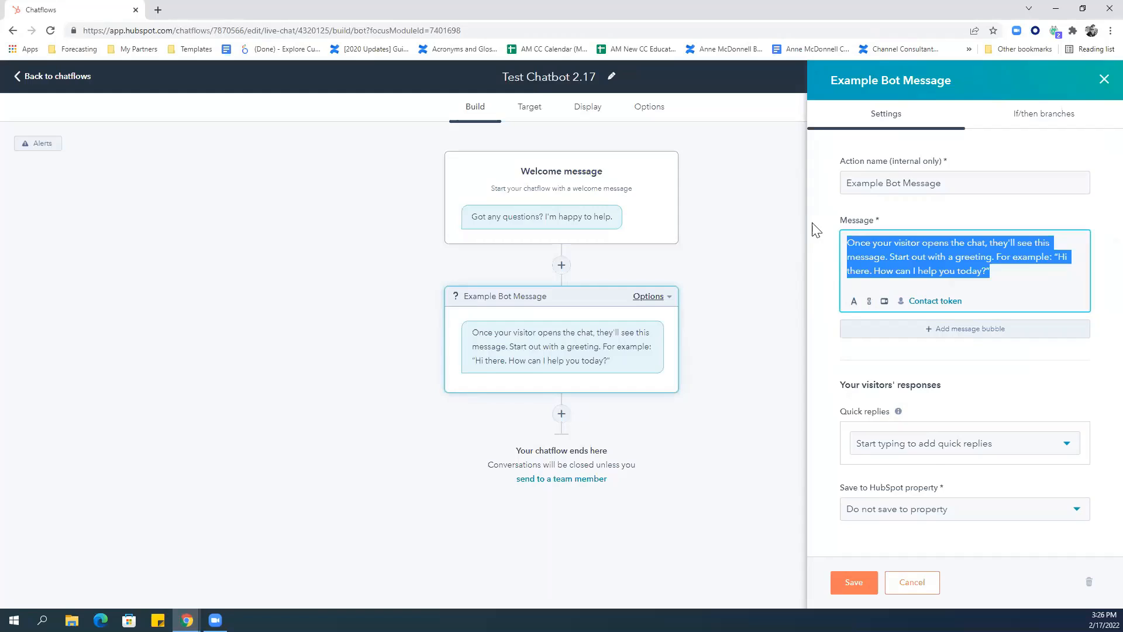
Enter 'Hi, how can I help you today?' as the bot's message text.
{"action": "type", "text": "Hi, how can"}
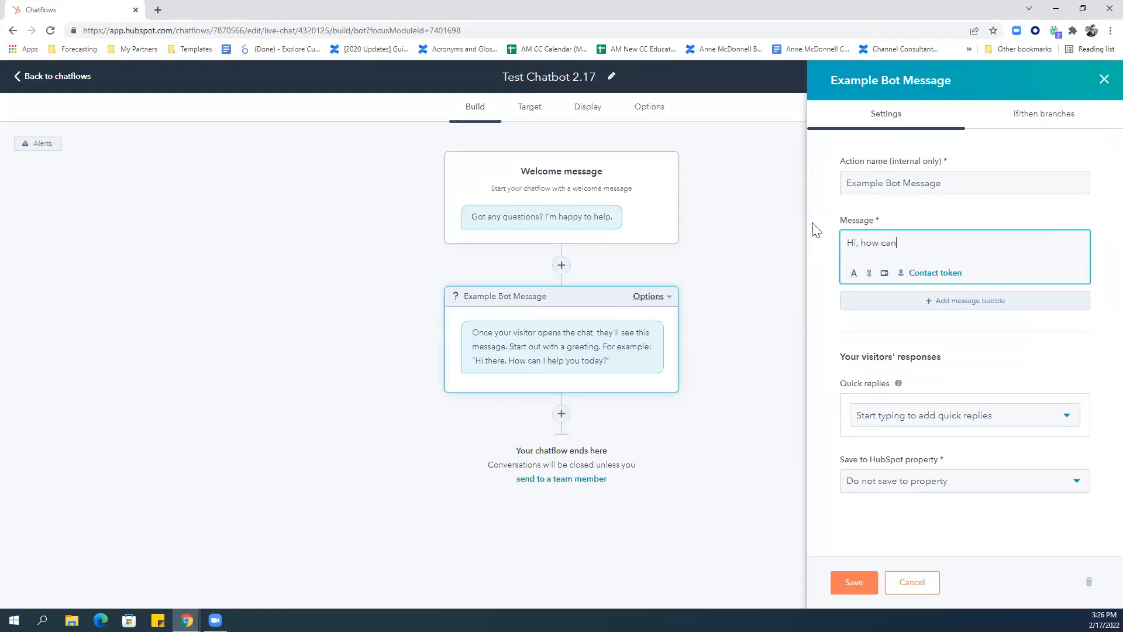
{"action": "type", "text": " I help you today?"}
Add quick replies 'Learning about pricing', 'Training' and 'Other', leaving the save-to property unchanged.
{"action": "left_click", "coordinate": [891, 417]}
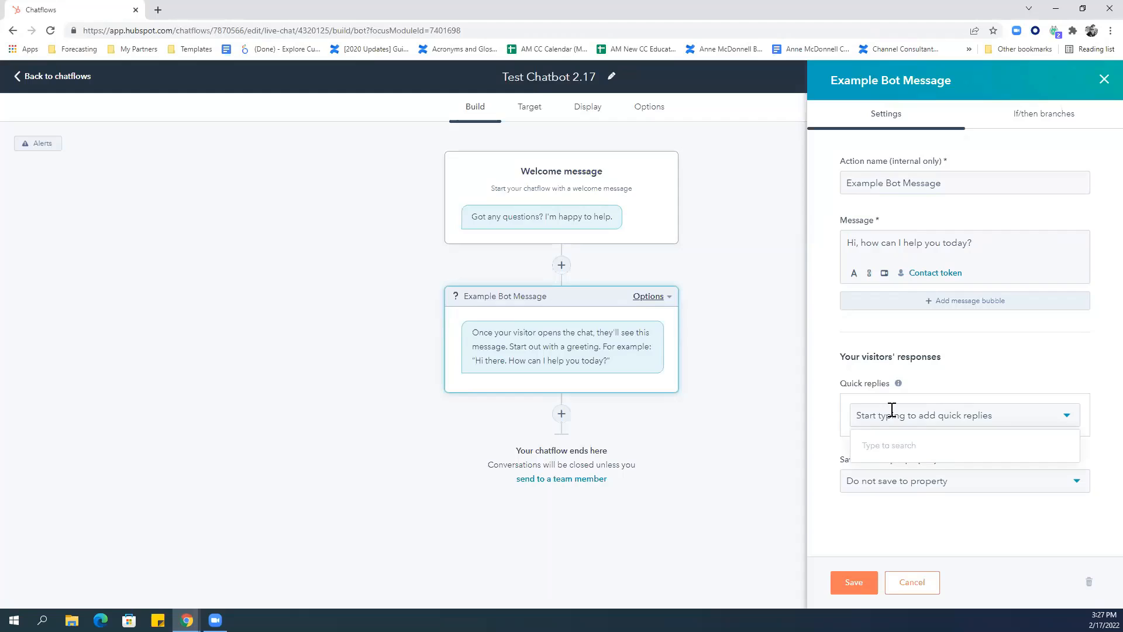
{"action": "type", "text": "Learning abo"}
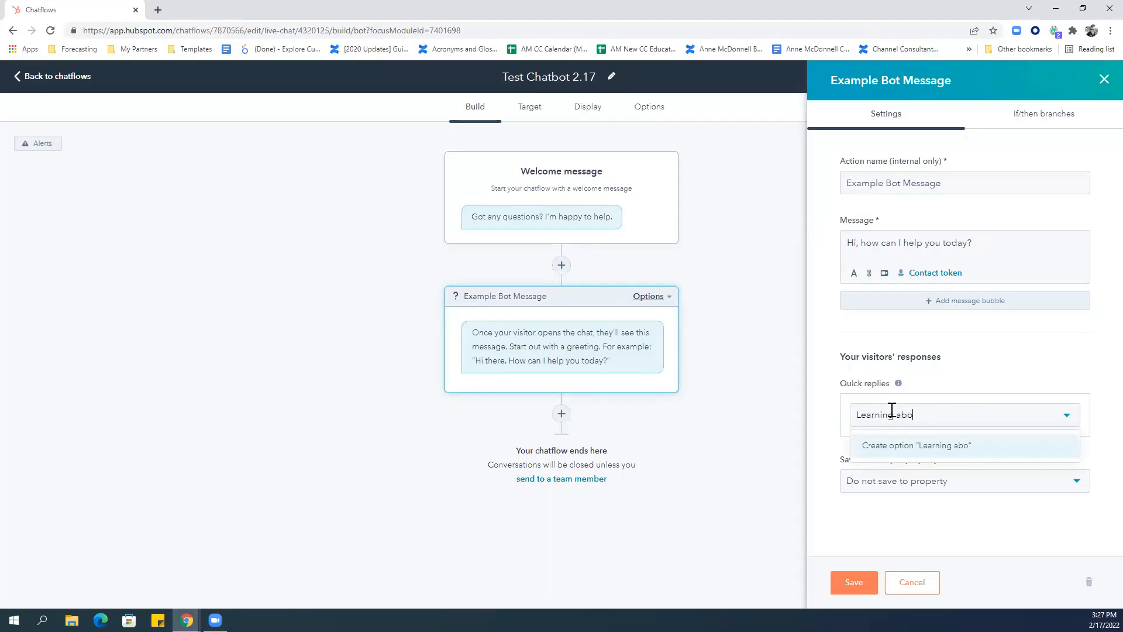
{"action": "type", "text": "ut pricing"}
{"action": "key", "text": "Return"}
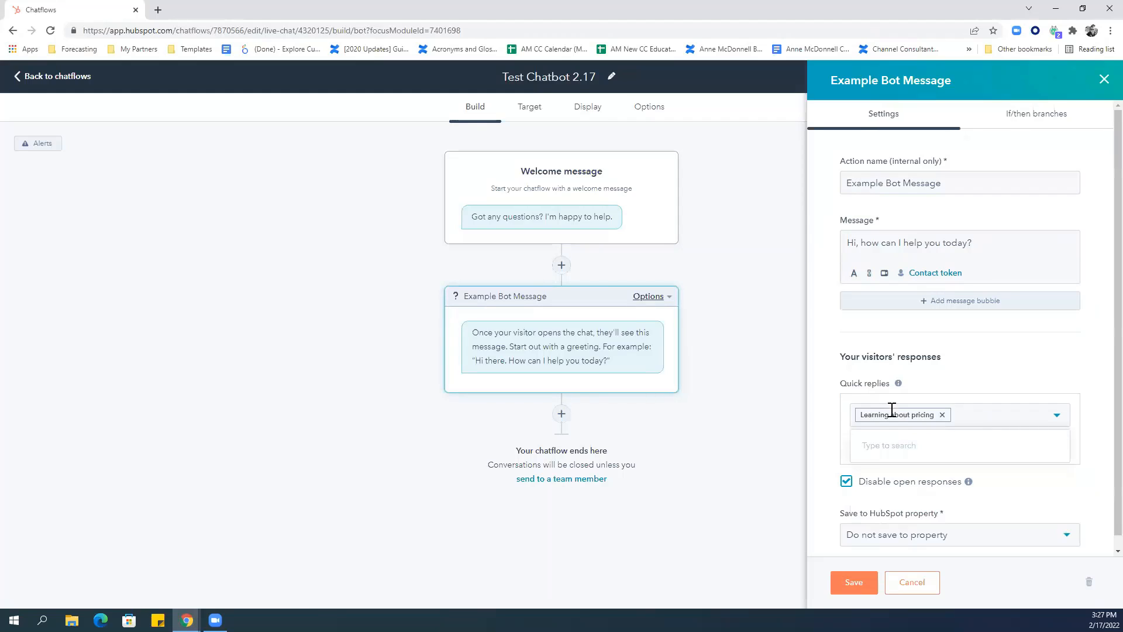
{"action": "type", "text": "Tr"}
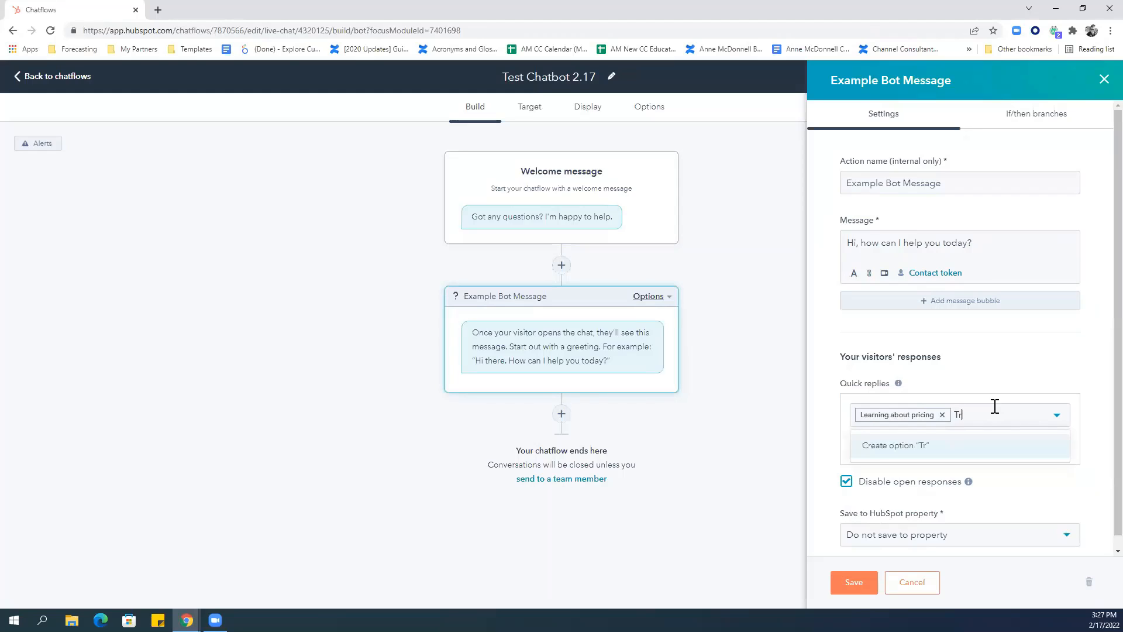
{"action": "type", "text": "aining"}
{"action": "key", "text": "Return"}
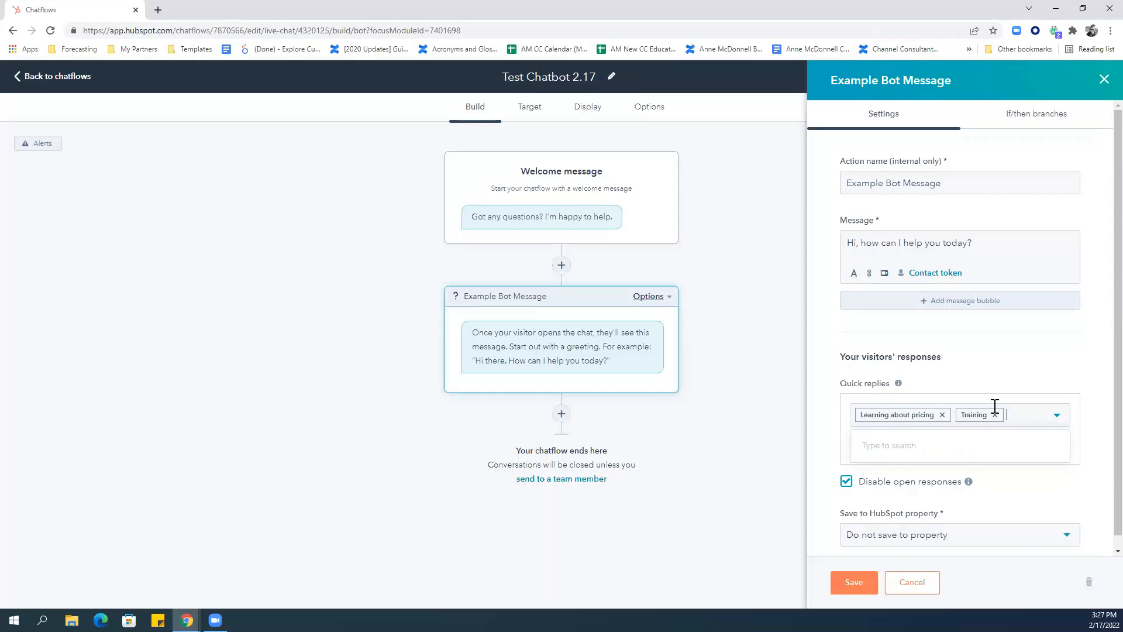
{"action": "type", "text": "Other"}
{"action": "key", "text": "Return"}
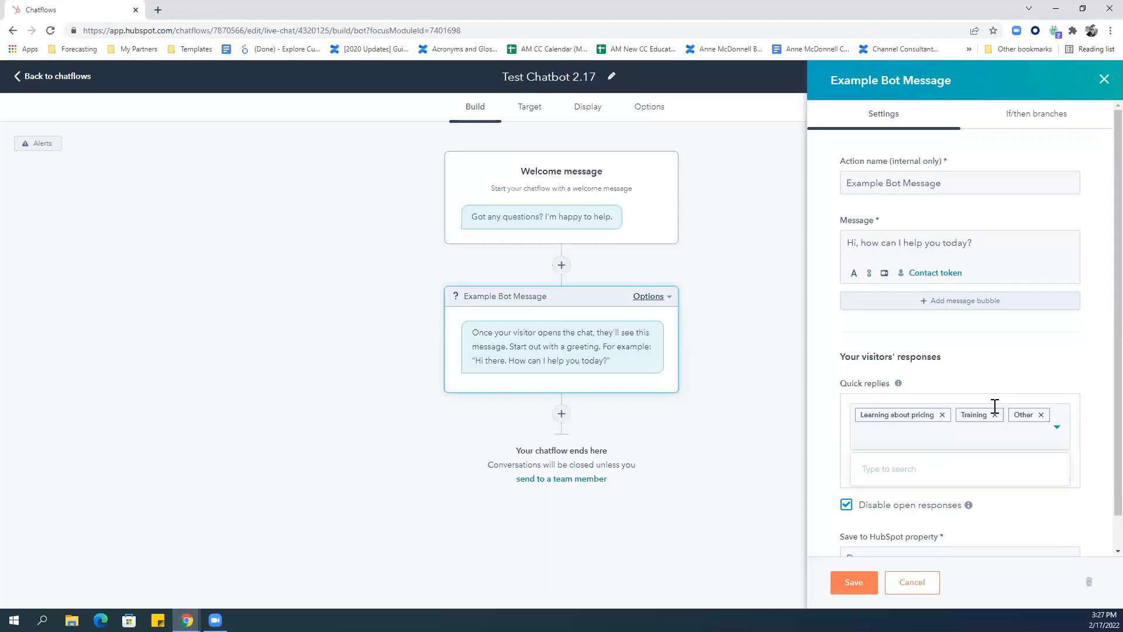
{"action": "scroll", "coordinate": [1095, 336], "scroll_direction": "down", "scroll_amount": 1}
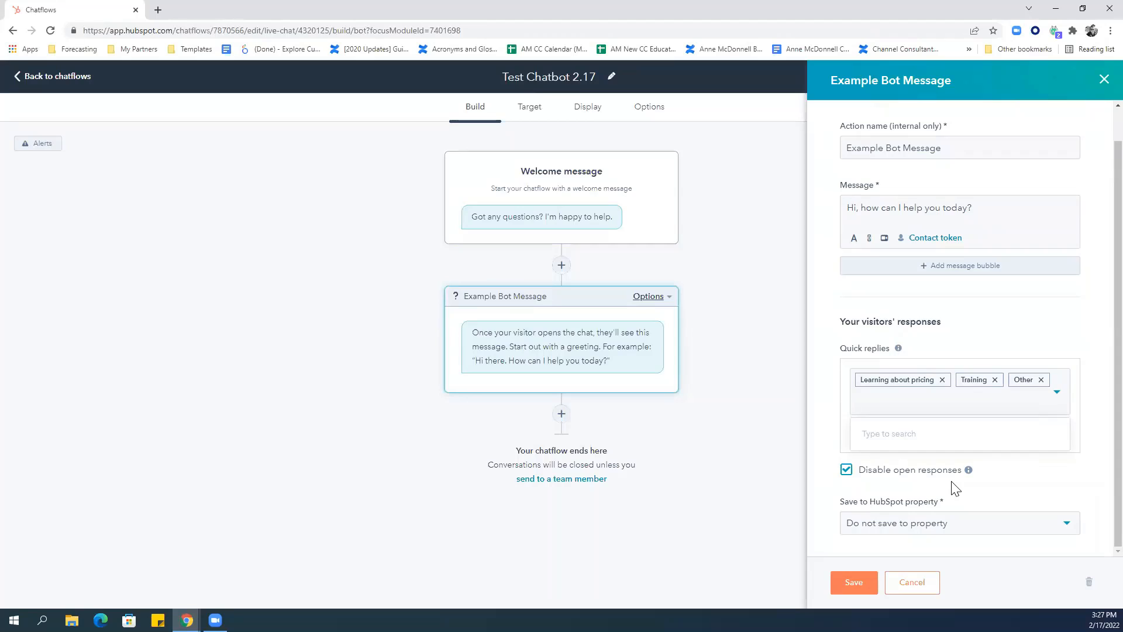
{"action": "left_click", "coordinate": [941, 522]}
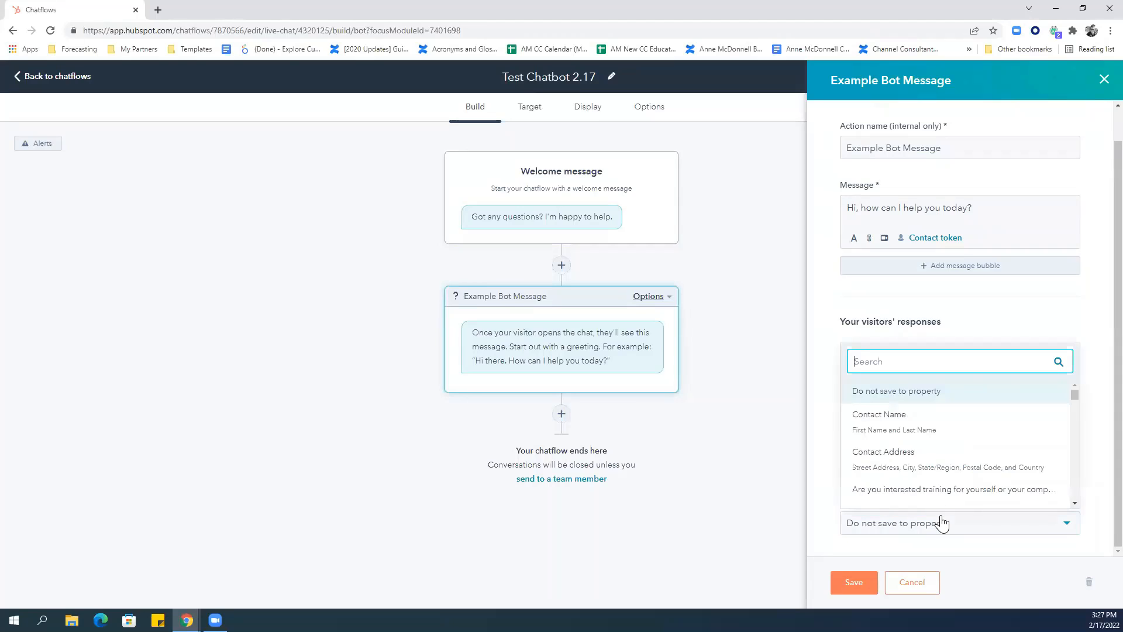
{"action": "left_click", "coordinate": [941, 522]}
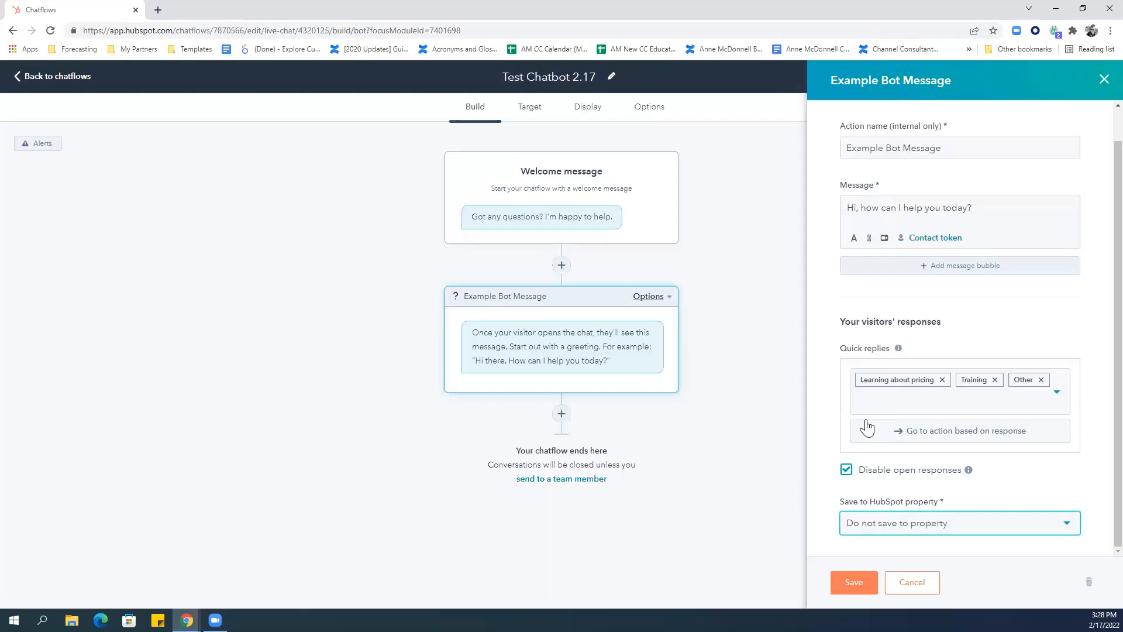
Save the bot message and add an if/then branch matching the 'Learning about pricing' reply.
{"action": "left_click", "coordinate": [866, 587]}
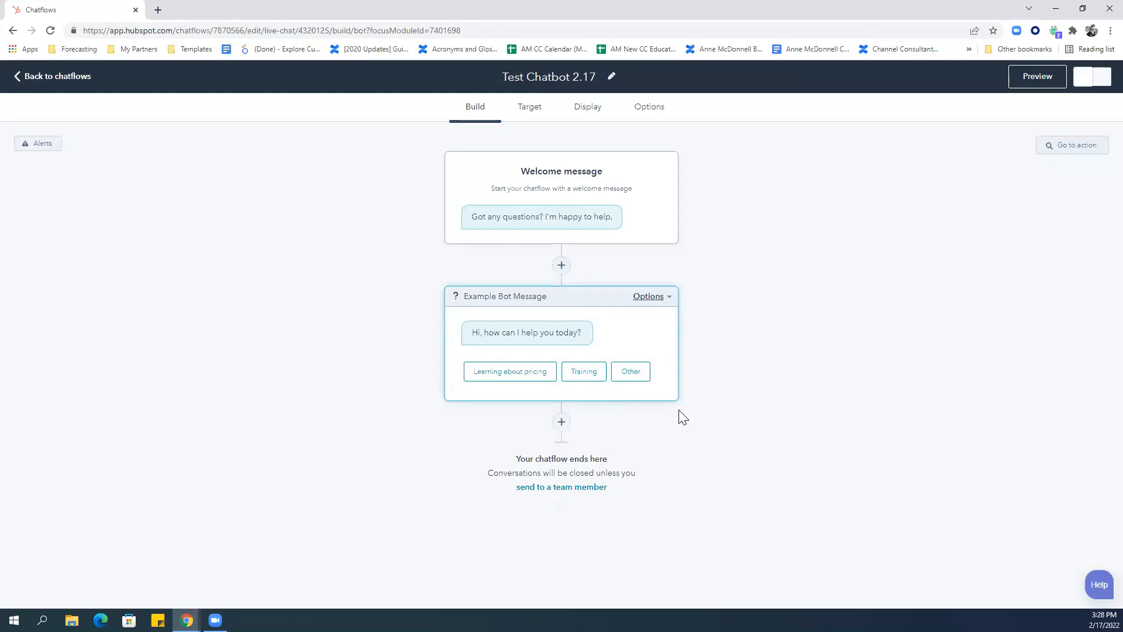
{"action": "left_click", "coordinate": [645, 300]}
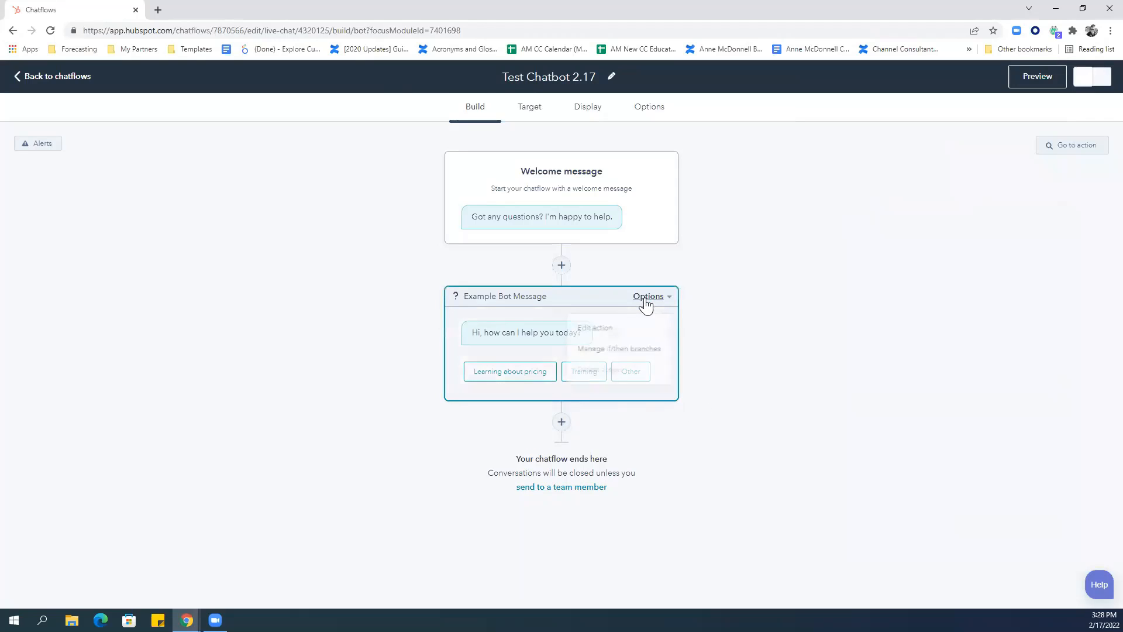
{"action": "left_click", "coordinate": [640, 353]}
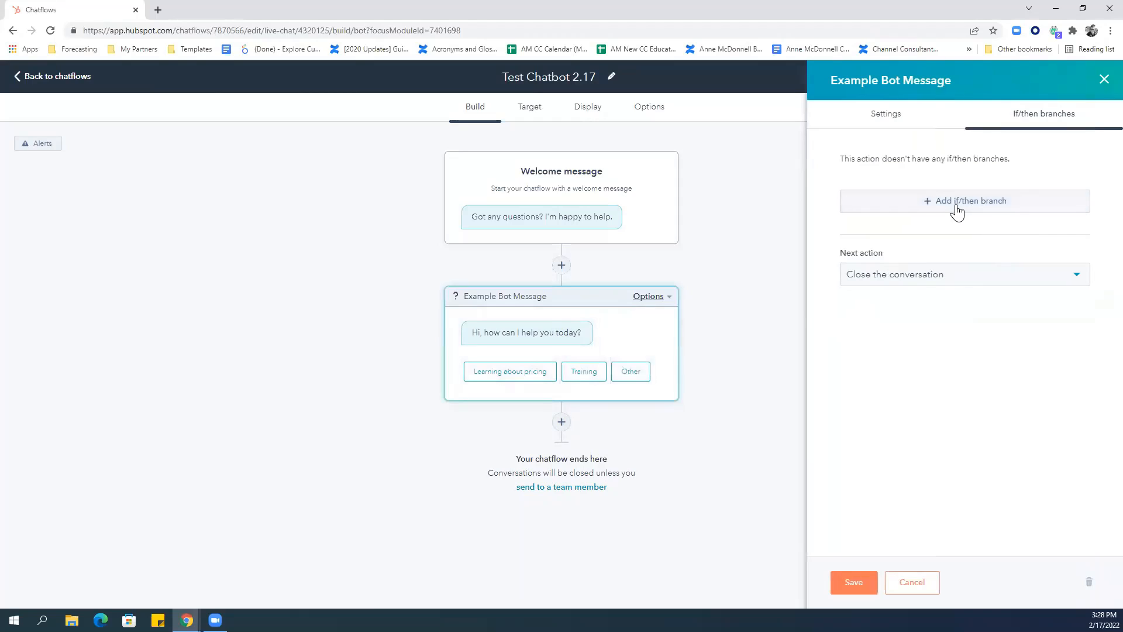
{"action": "left_click", "coordinate": [957, 202]}
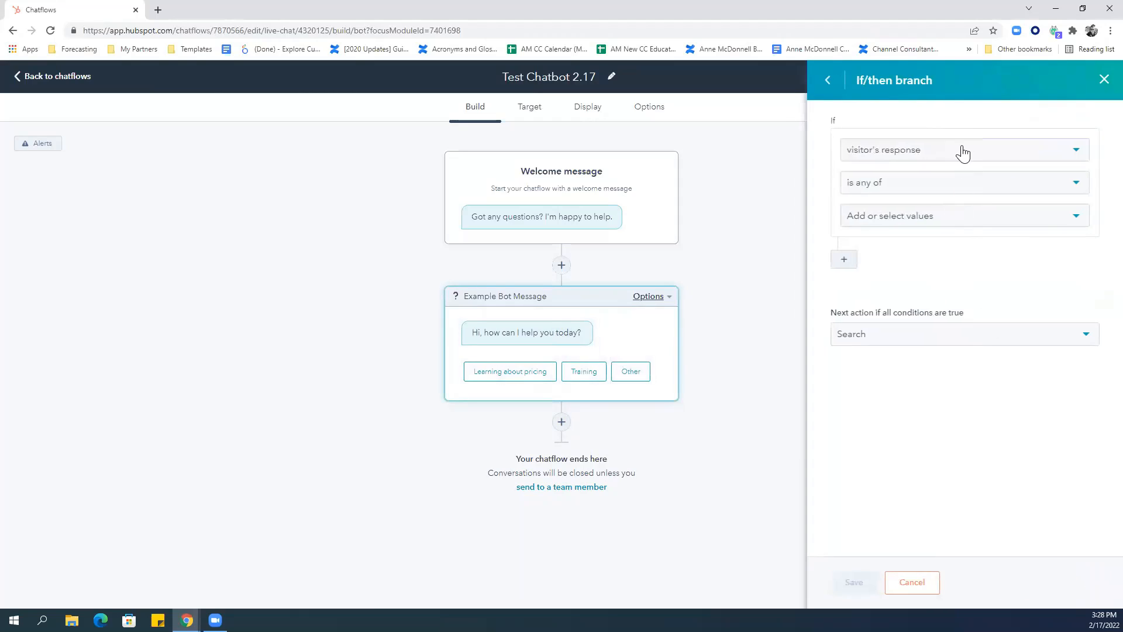
{"action": "left_click", "coordinate": [914, 221]}
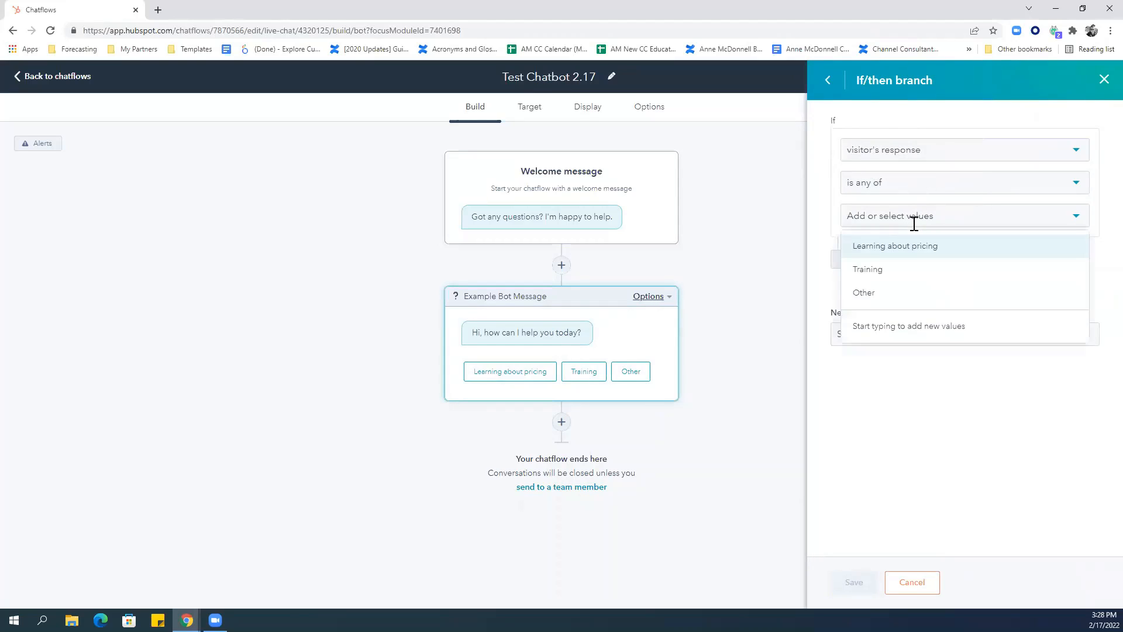
{"action": "left_click", "coordinate": [927, 251]}
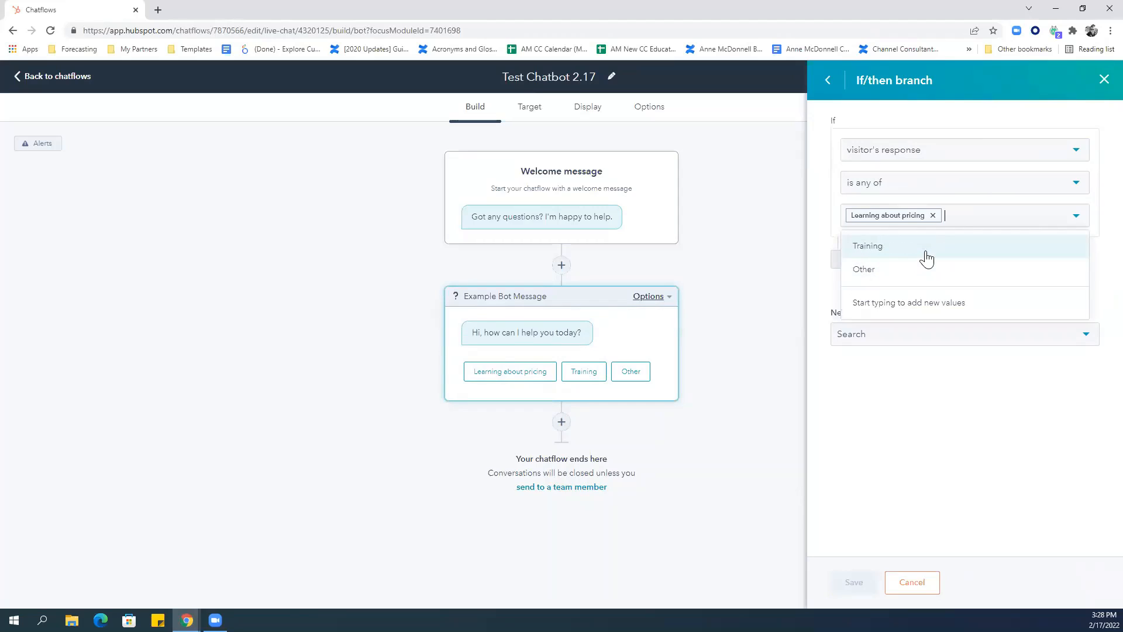
{"action": "left_click", "coordinate": [948, 401]}
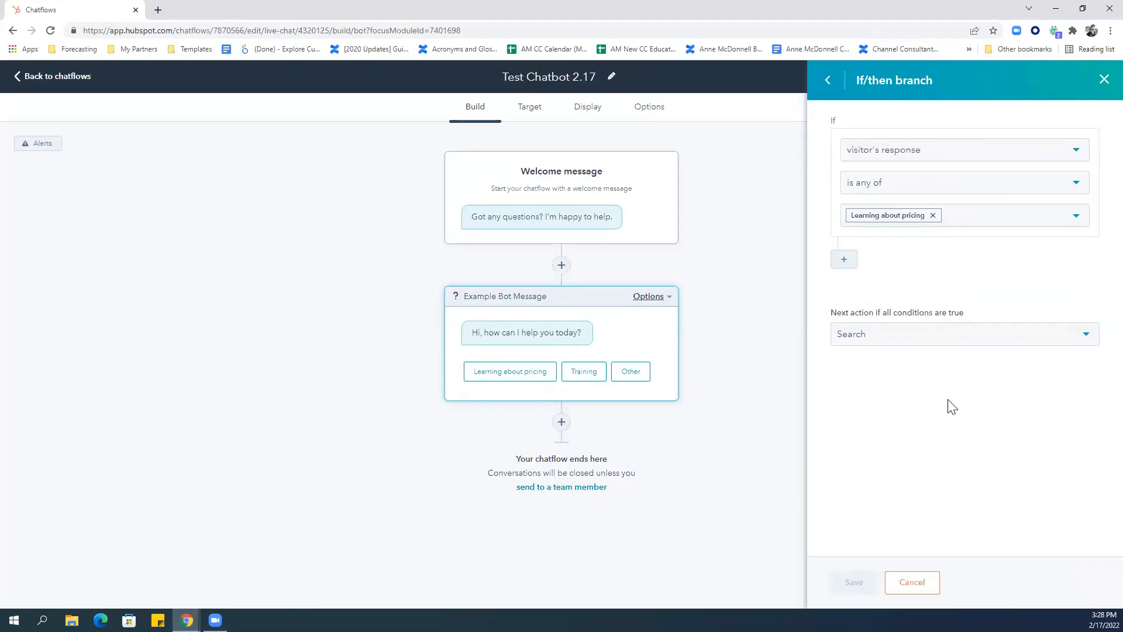
{"action": "left_click", "coordinate": [897, 345]}
Route the pricing branch to a new always-asked Get name question, then save the branch.
{"action": "left_click", "coordinate": [894, 371]}
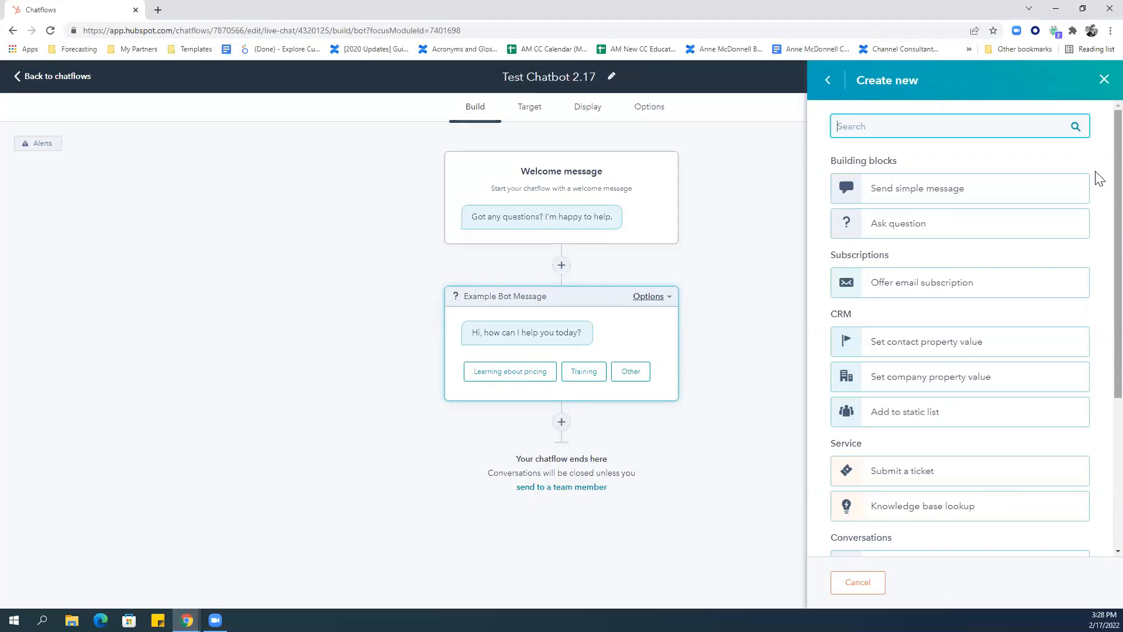
{"action": "scroll", "coordinate": [1097, 230], "scroll_direction": "down", "scroll_amount": 4}
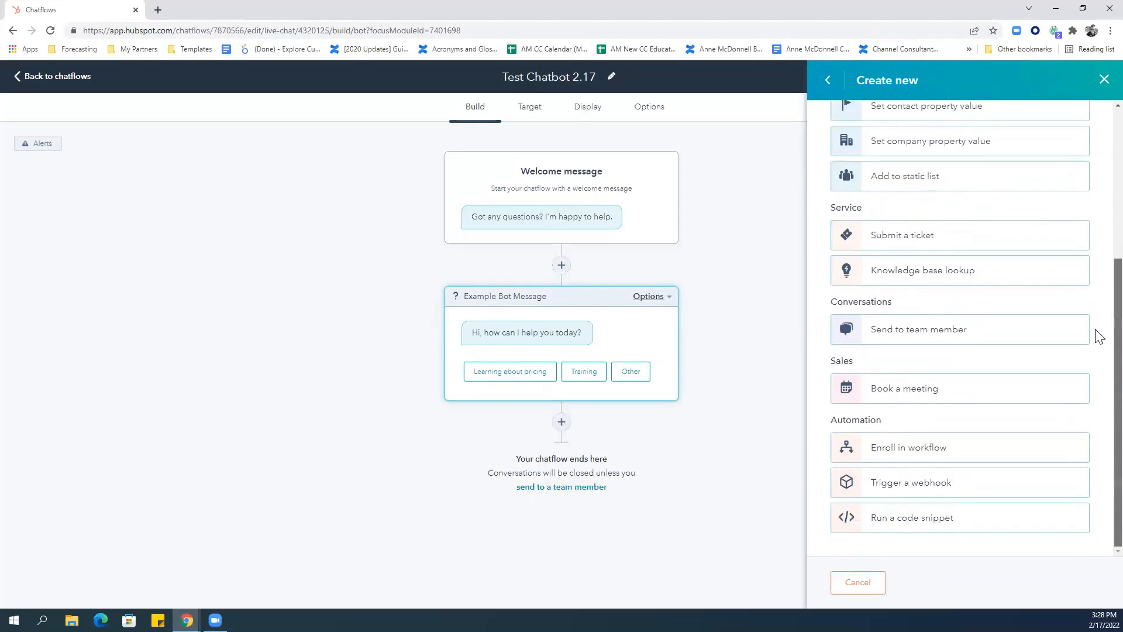
{"action": "scroll", "coordinate": [1097, 314], "scroll_direction": "up", "scroll_amount": 3}
{"action": "scroll", "coordinate": [1097, 176], "scroll_direction": "up", "scroll_amount": 1}
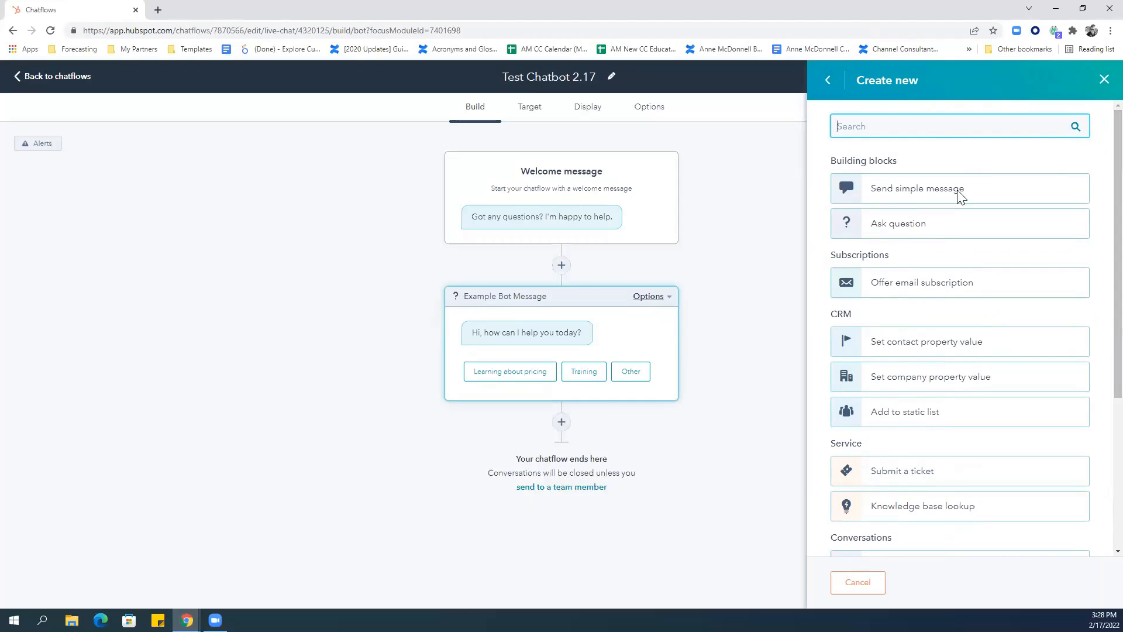
{"action": "left_click", "coordinate": [930, 235]}
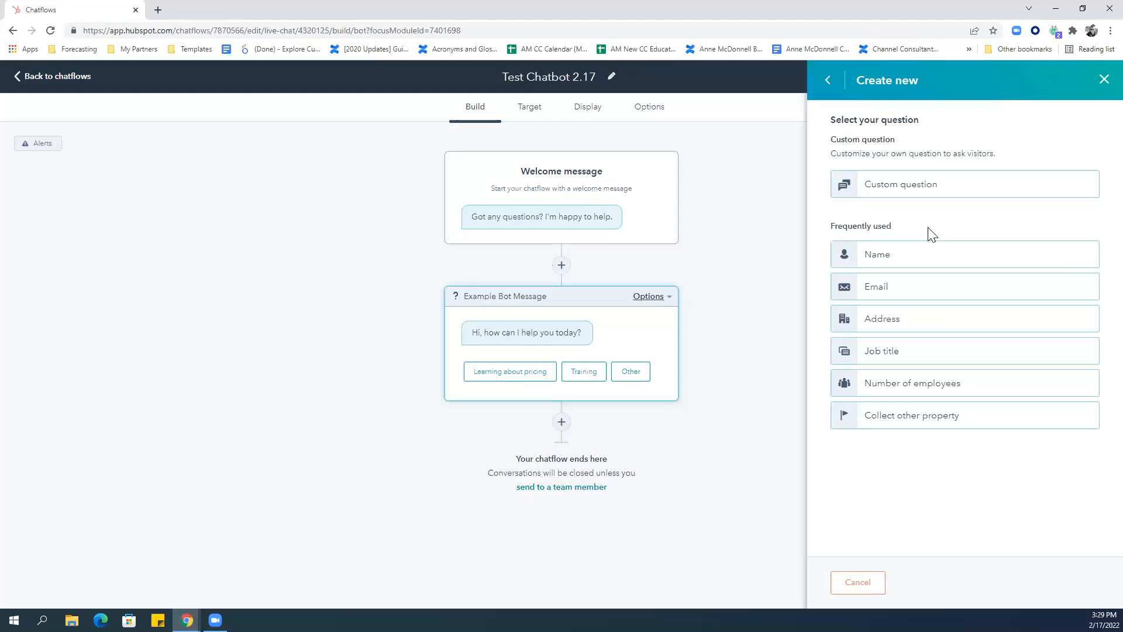
{"action": "left_click", "coordinate": [910, 253]}
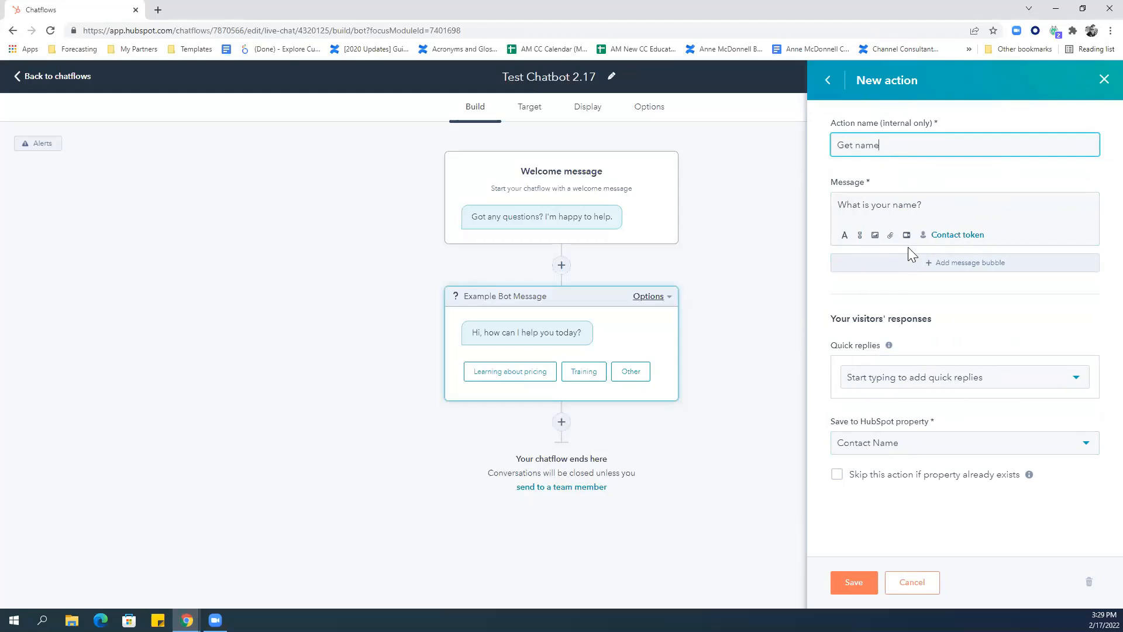
{"action": "left_click", "coordinate": [837, 475]}
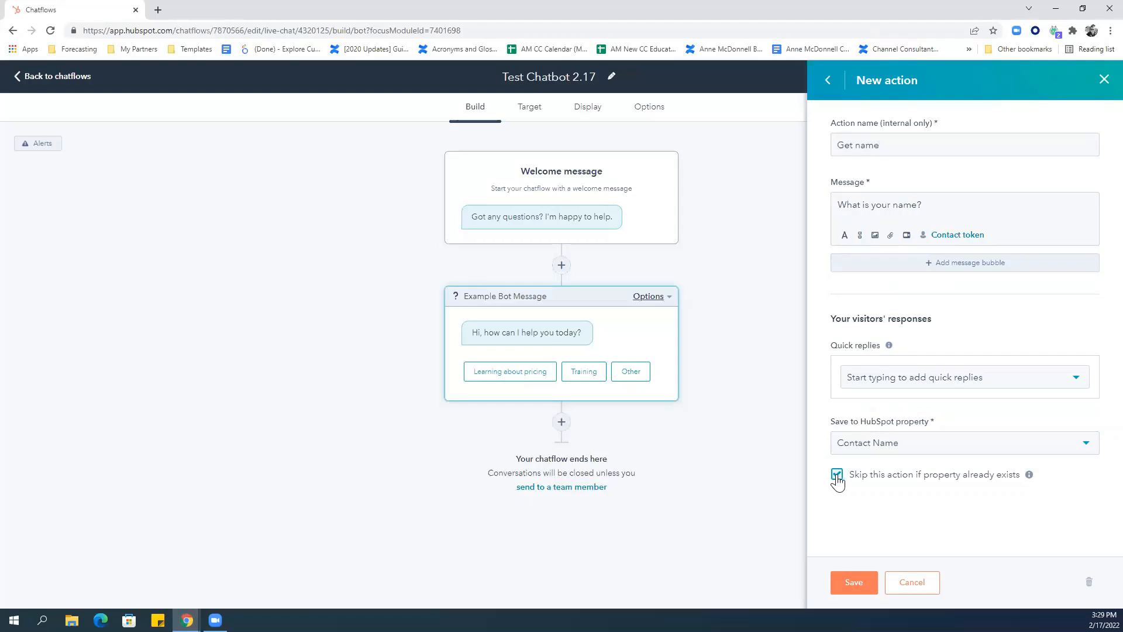
{"action": "left_click", "coordinate": [837, 475]}
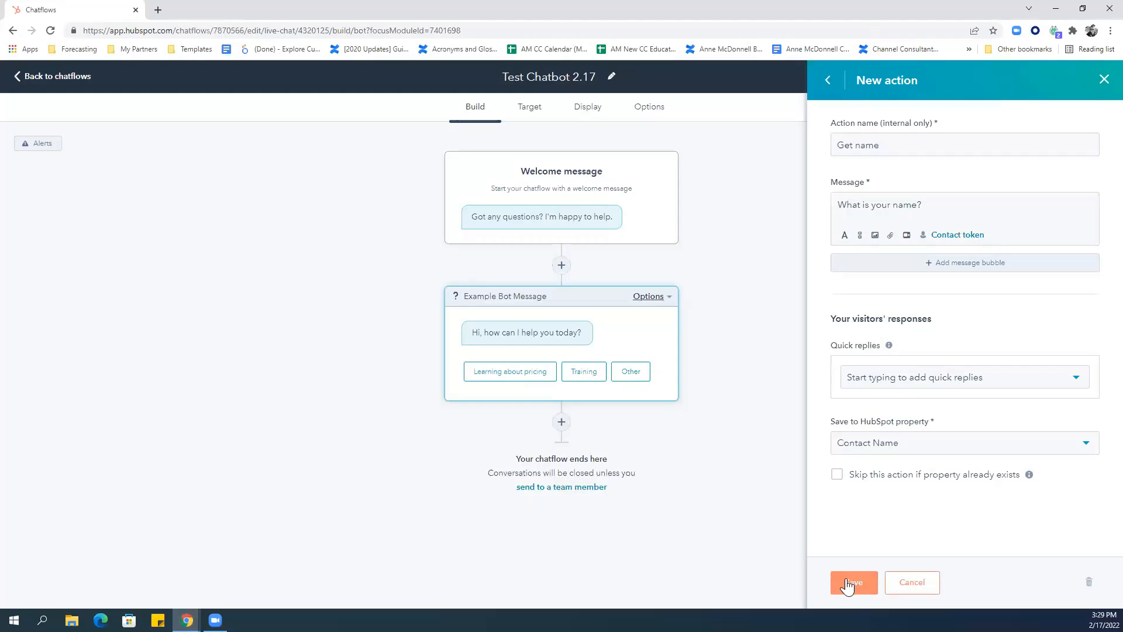
{"action": "left_click", "coordinate": [847, 583]}
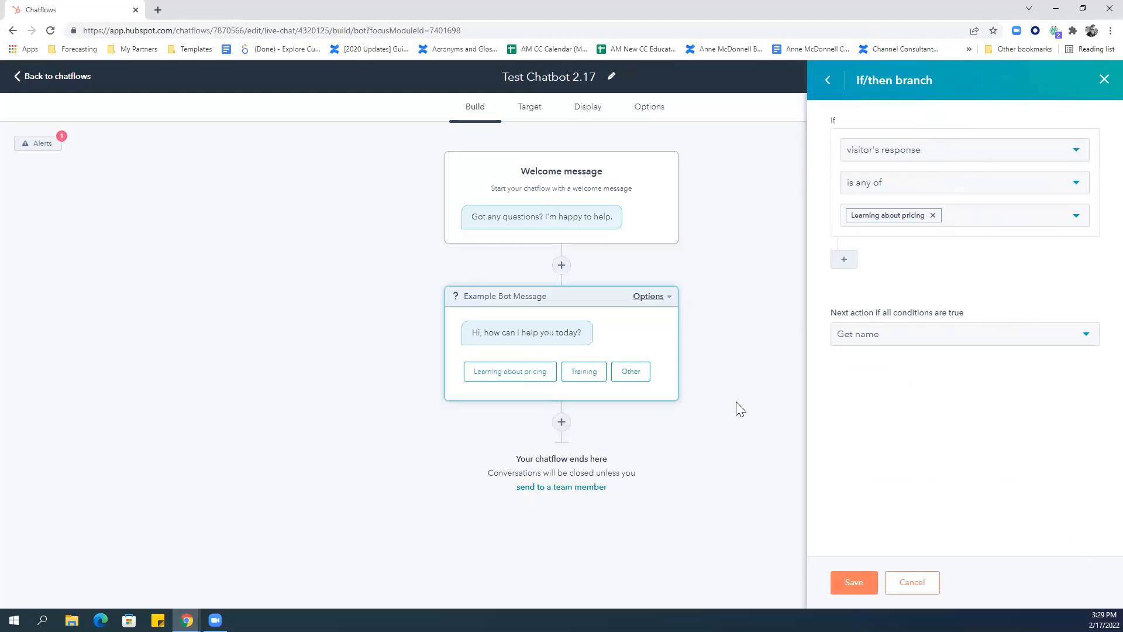
{"action": "left_click", "coordinate": [848, 583]}
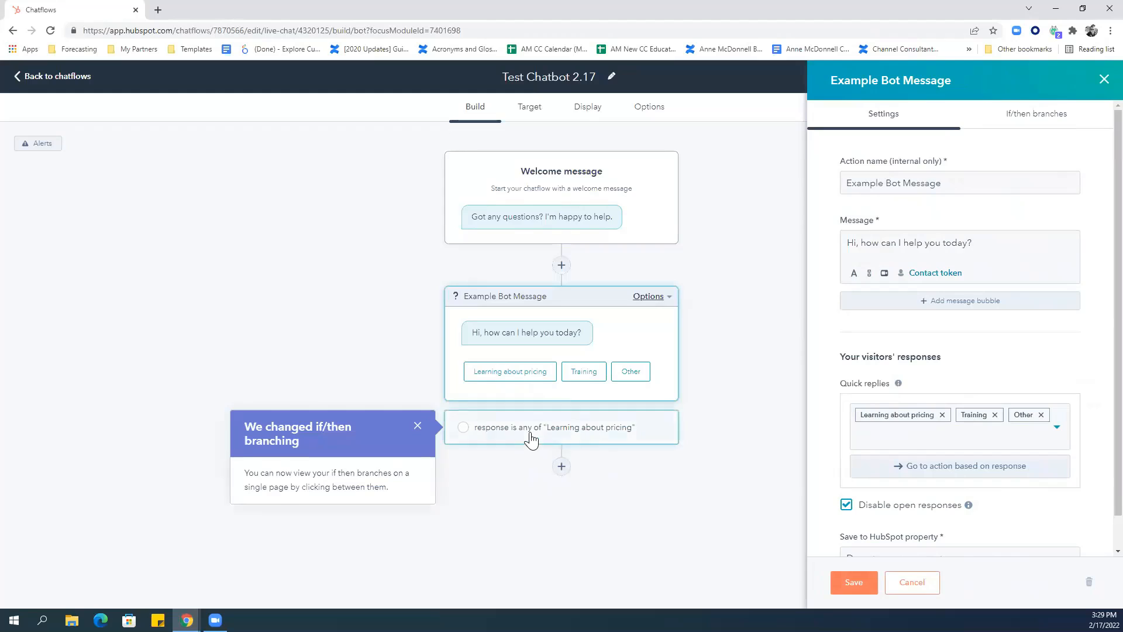
Add an always-asked Get email question after Get name, saving answers to Email.
{"action": "left_click", "coordinate": [531, 440]}
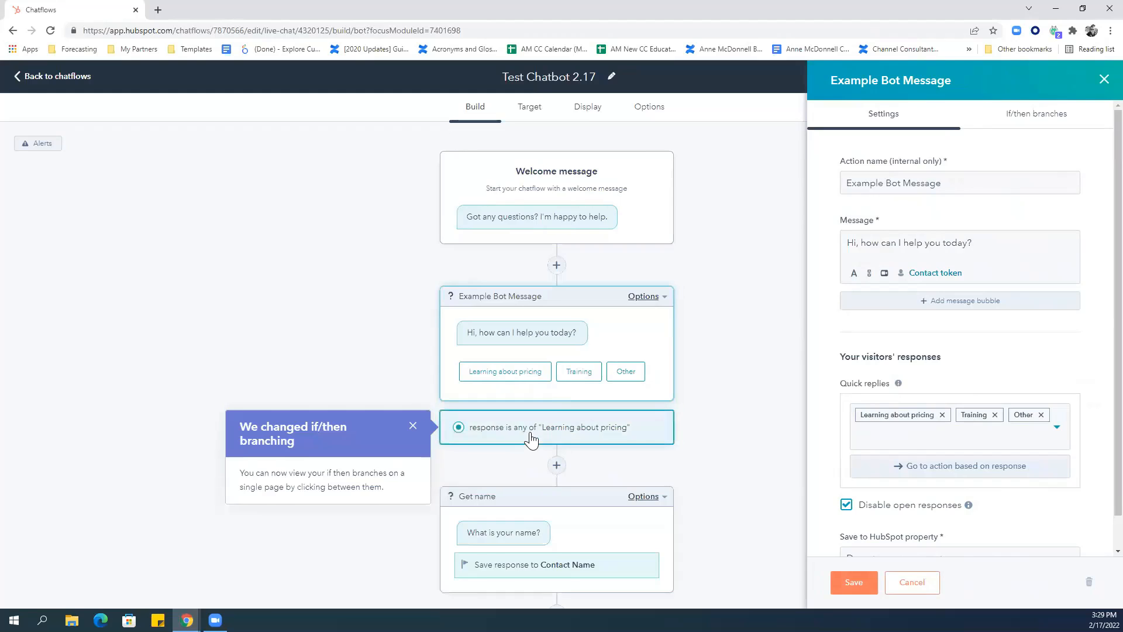
{"action": "left_click", "coordinate": [845, 583]}
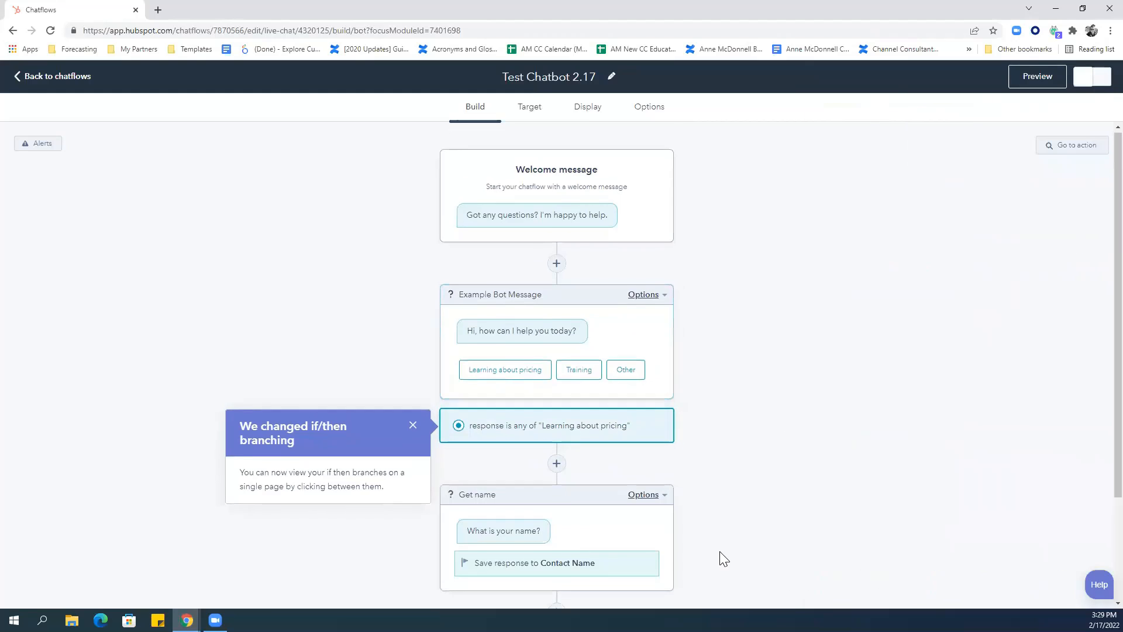
{"action": "scroll", "coordinate": [722, 557], "scroll_direction": "down", "scroll_amount": 1}
{"action": "left_click", "coordinate": [556, 567]}
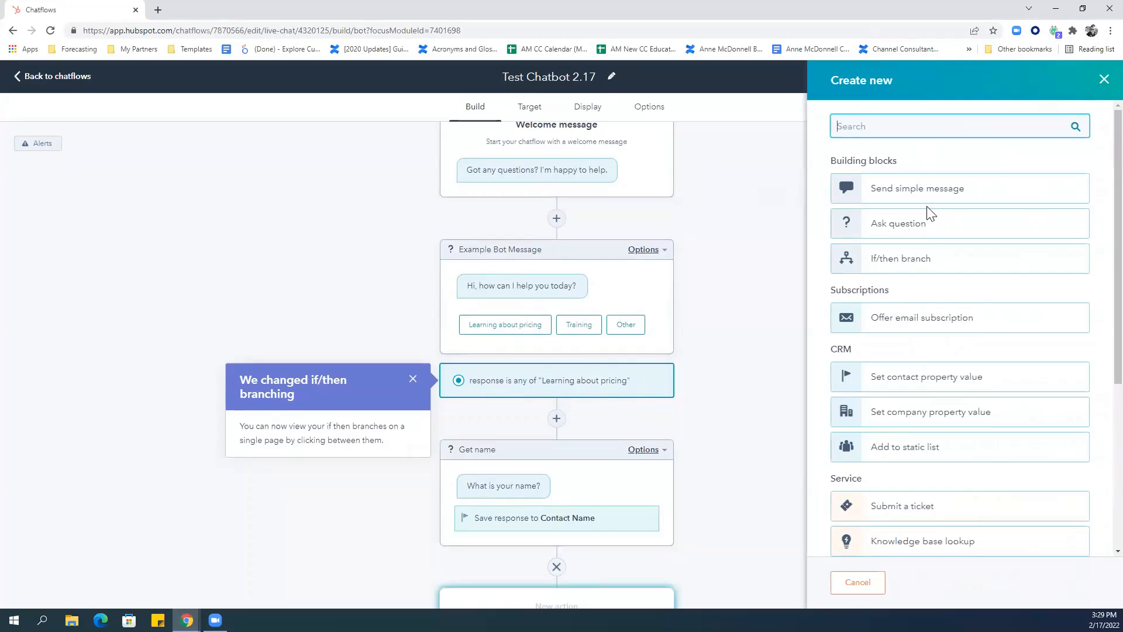
{"action": "left_click", "coordinate": [901, 228]}
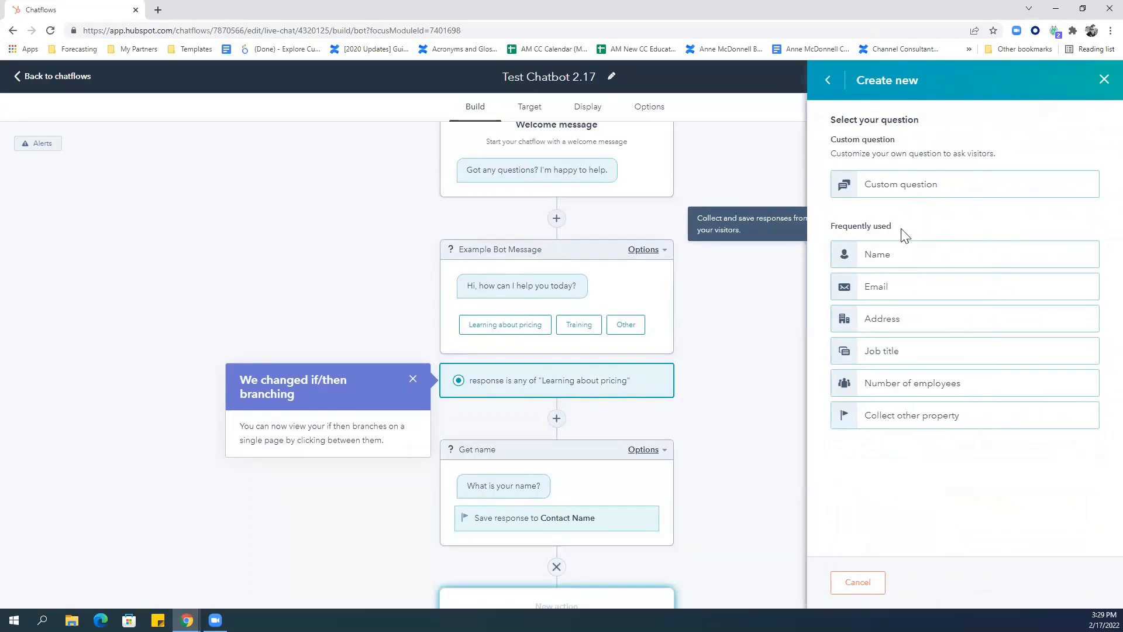
{"action": "left_click", "coordinate": [875, 290]}
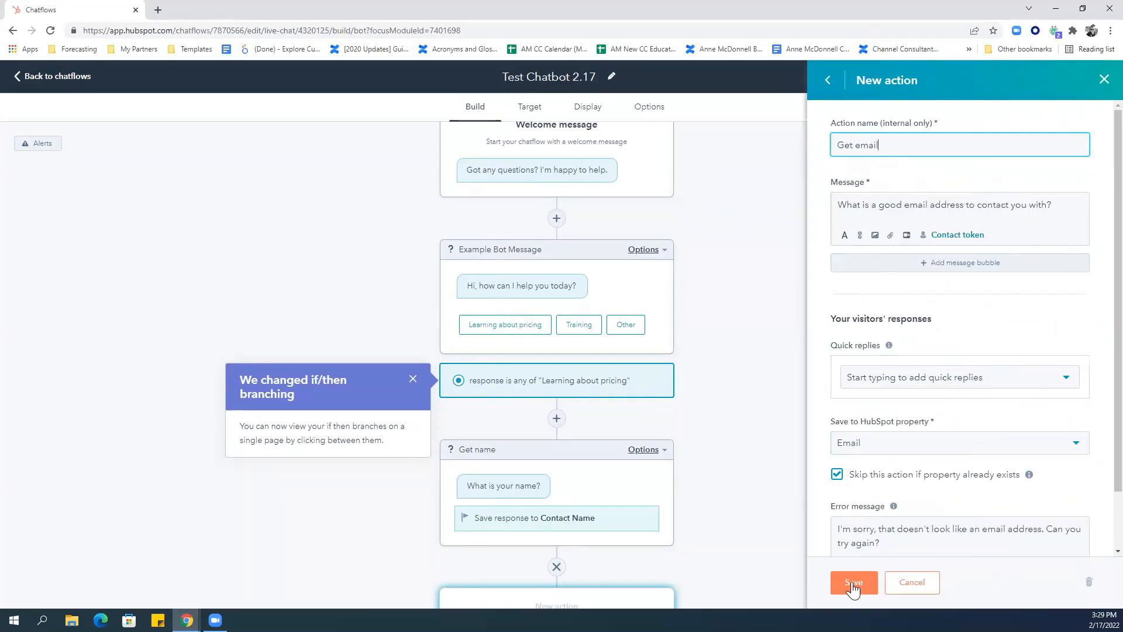
{"action": "scroll", "coordinate": [1087, 409], "scroll_direction": "down", "scroll_amount": 1}
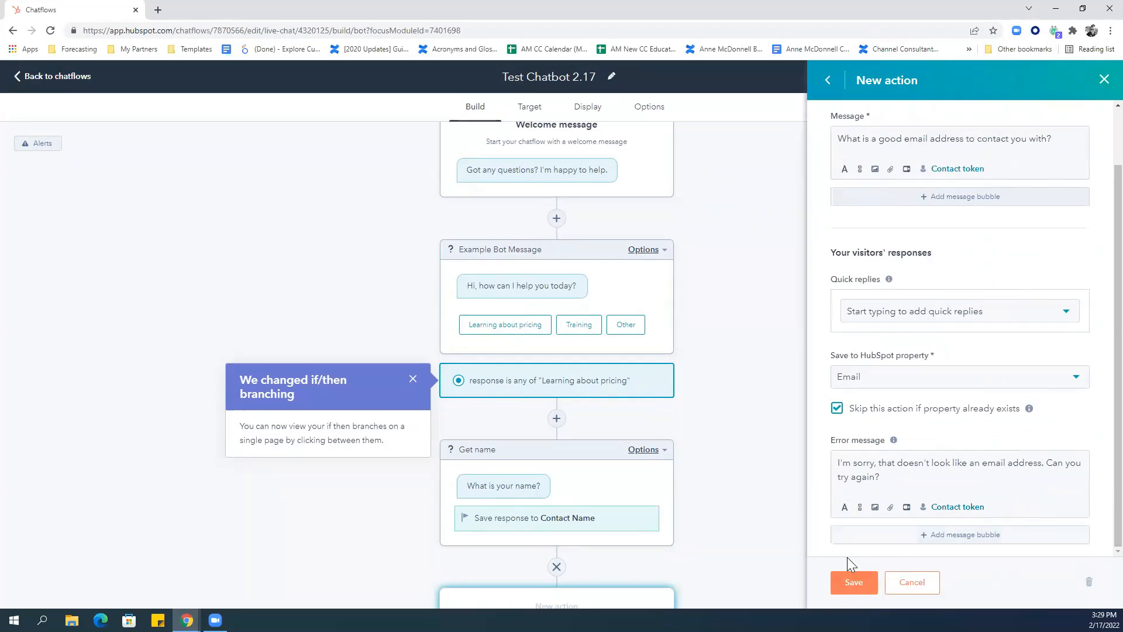
{"action": "left_click", "coordinate": [836, 409]}
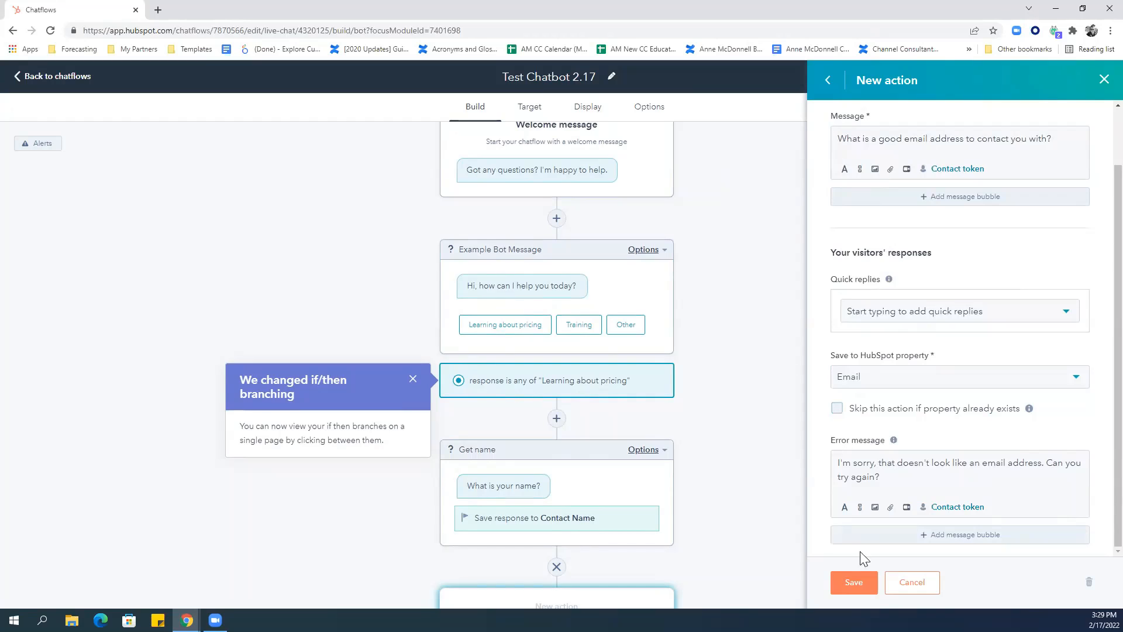
{"action": "left_click", "coordinate": [864, 587]}
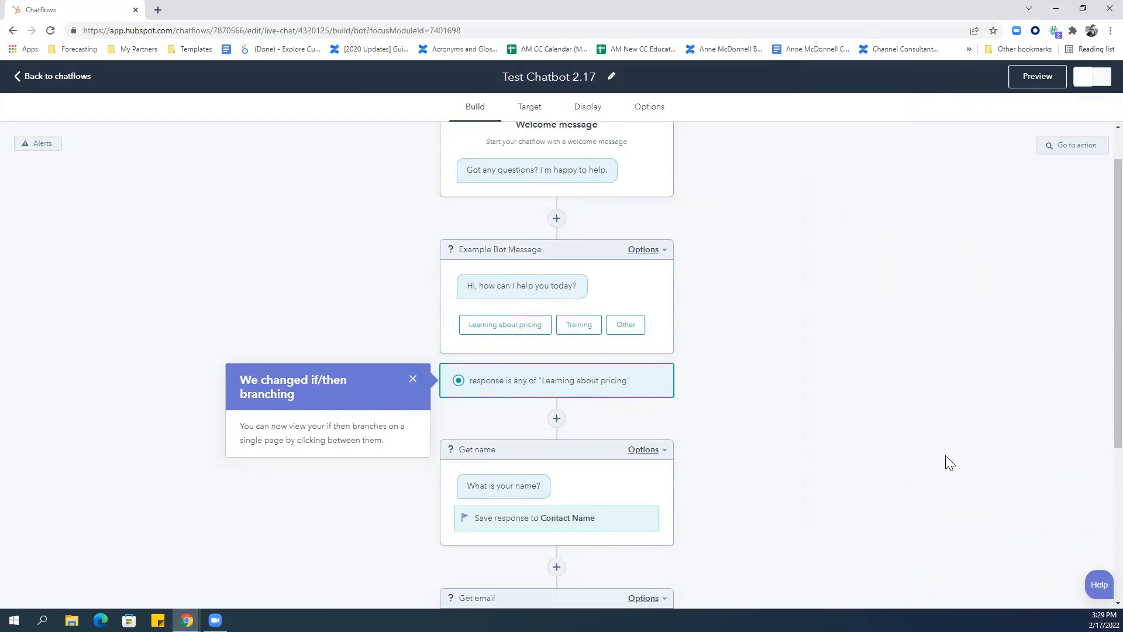
{"action": "scroll", "coordinate": [1095, 421], "scroll_direction": "down", "scroll_amount": 3}
{"action": "scroll", "coordinate": [1095, 503], "scroll_direction": "down", "scroll_amount": 1}
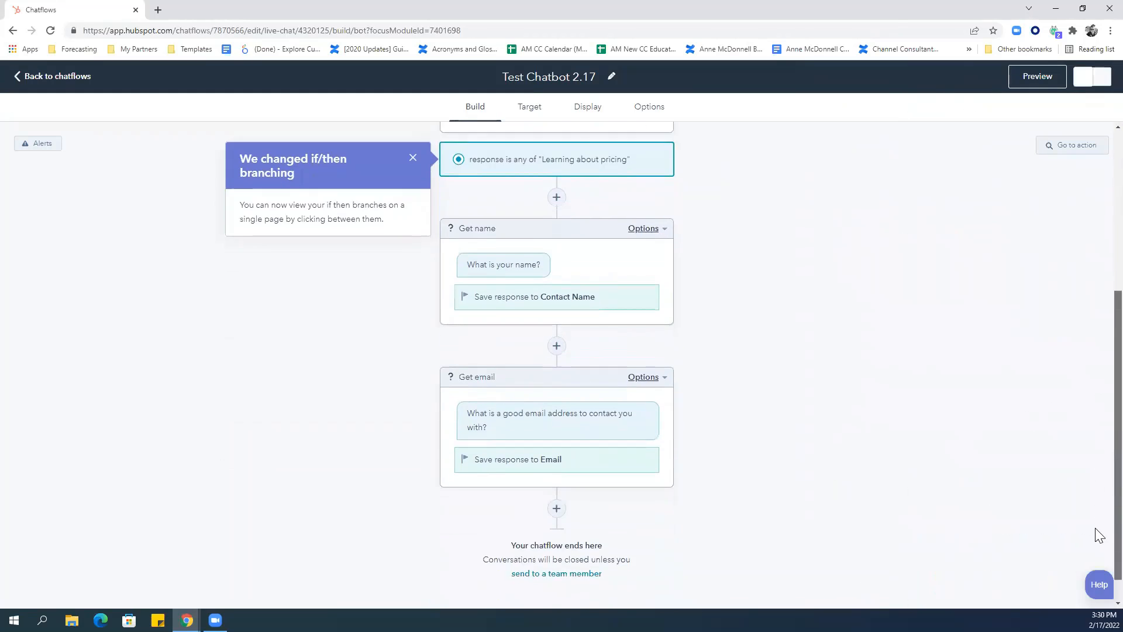
Add a send-to-team-member action named 'Assign to Sales' after Get email.
{"action": "left_click", "coordinate": [554, 479]}
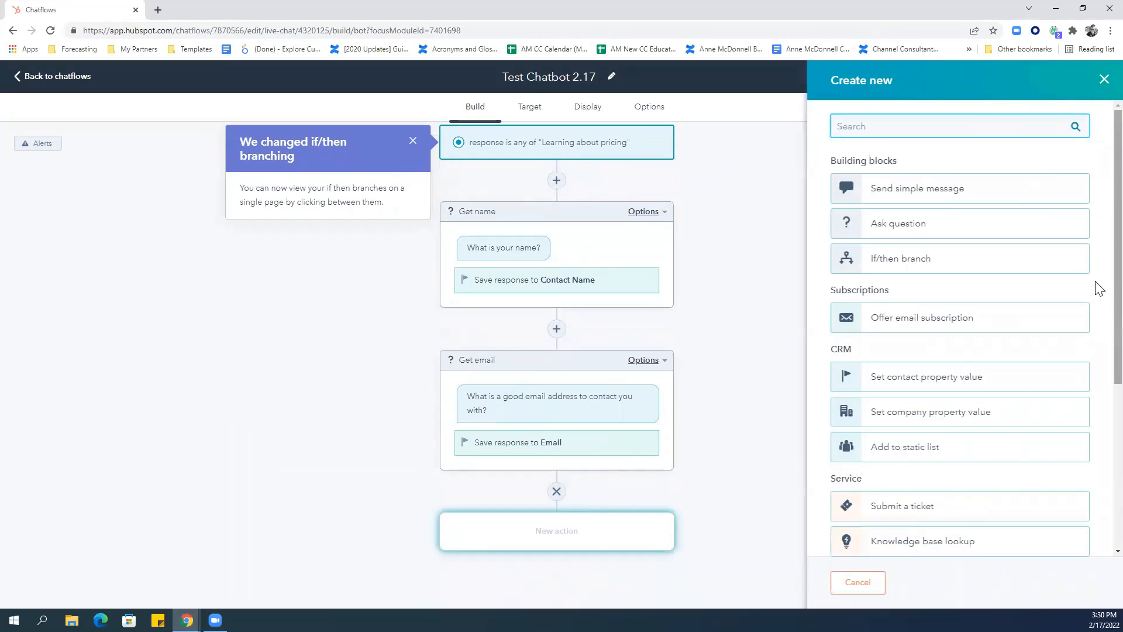
{"action": "scroll", "coordinate": [1099, 288], "scroll_direction": "down", "scroll_amount": 2}
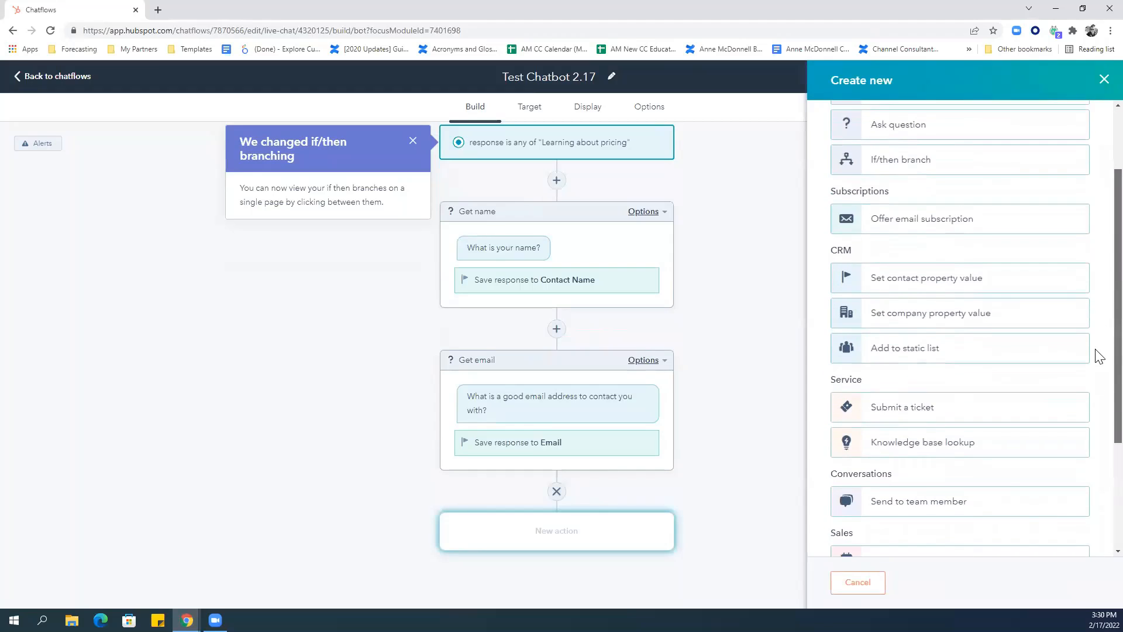
{"action": "scroll", "coordinate": [1100, 356], "scroll_direction": "down", "scroll_amount": 1}
{"action": "left_click", "coordinate": [918, 459]}
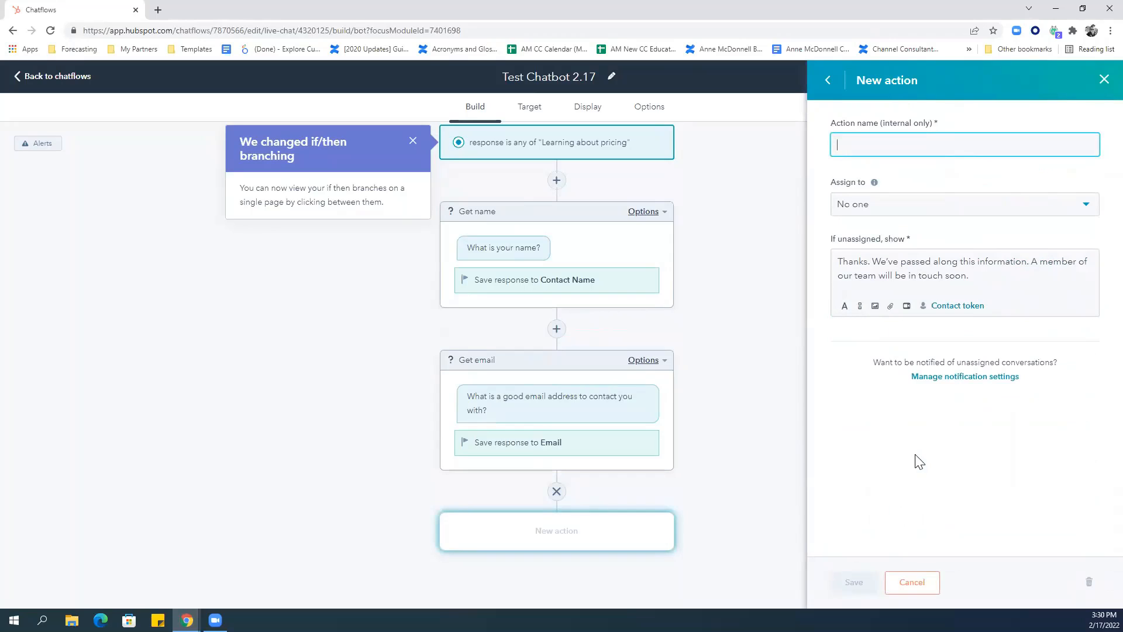
{"action": "type", "text": "Assign to Sales"}
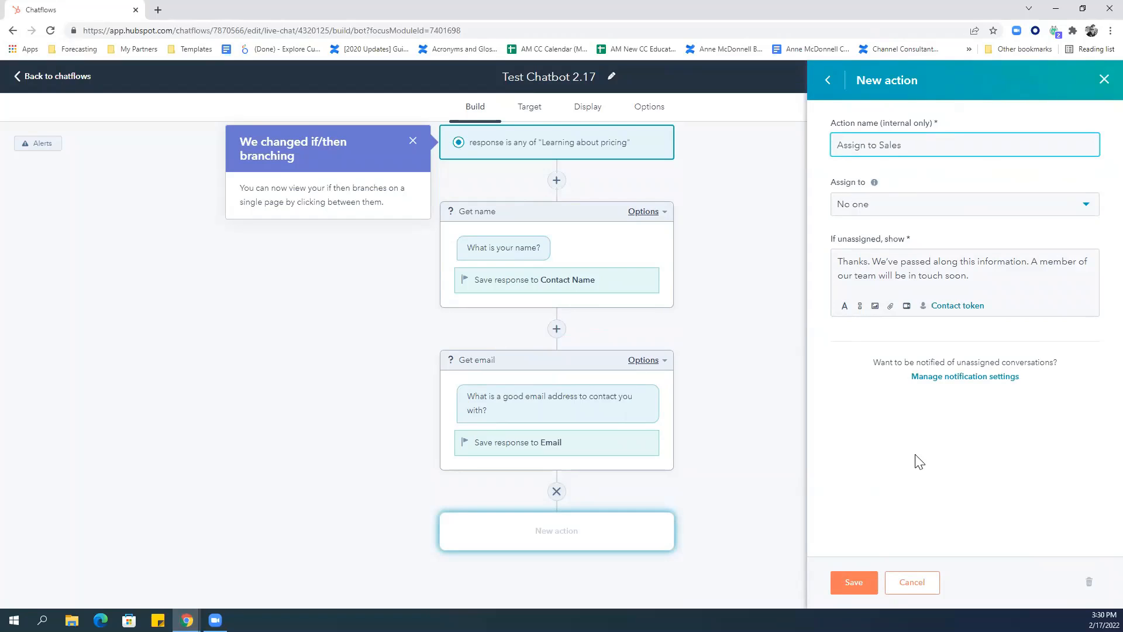
Assign the conversation to the Sales Team under Specific users and teams, and save.
{"action": "left_click", "coordinate": [900, 209]}
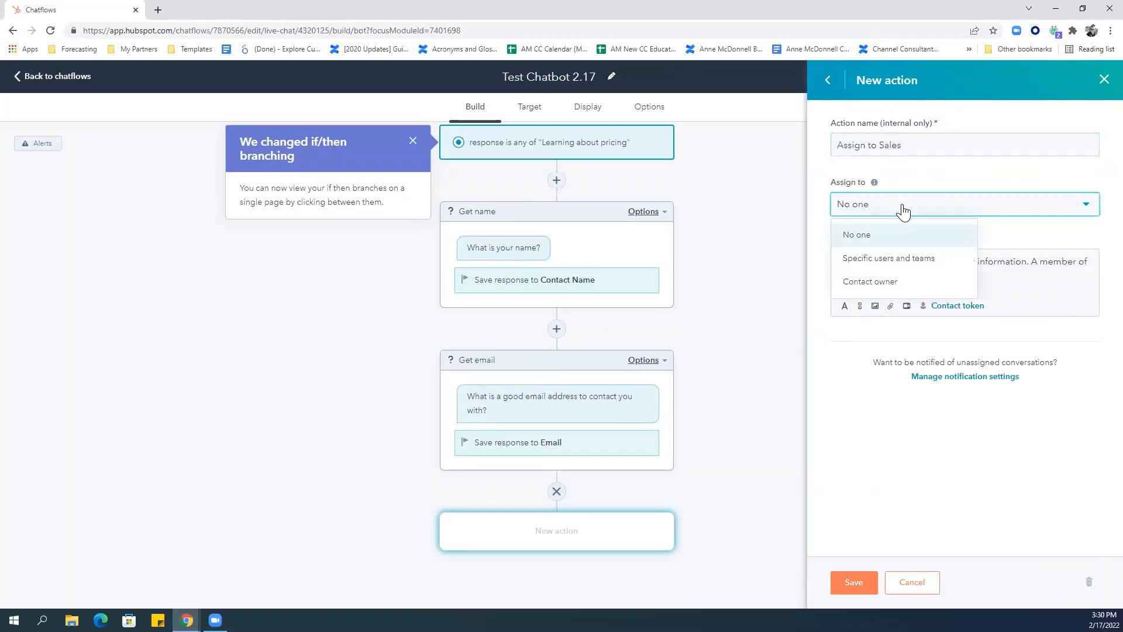
{"action": "left_click", "coordinate": [876, 258]}
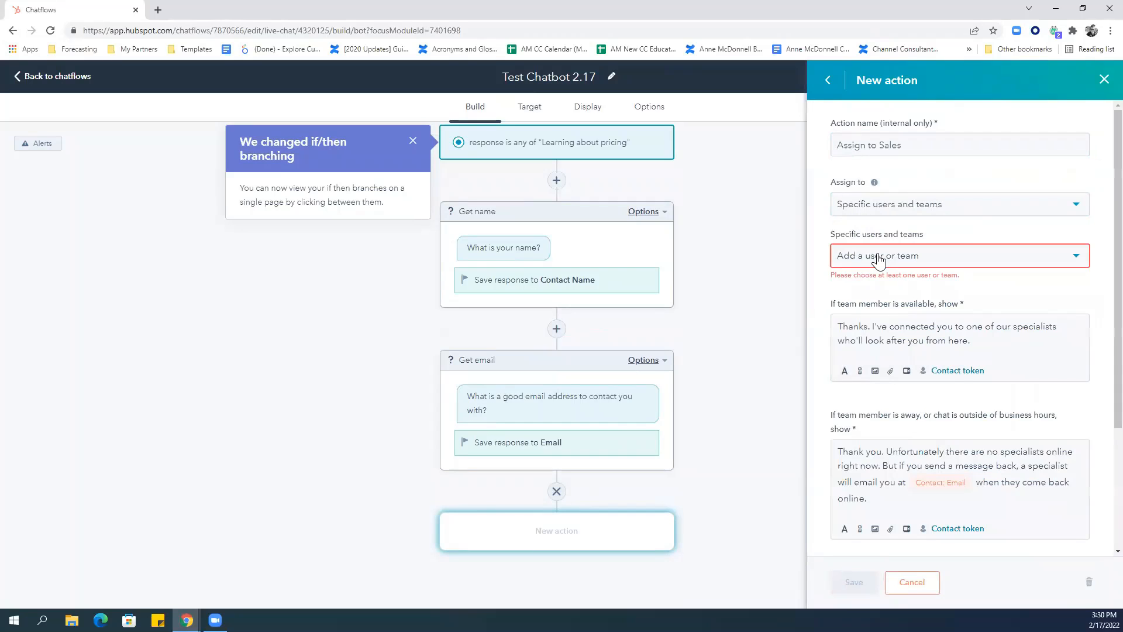
{"action": "left_click", "coordinate": [879, 259]}
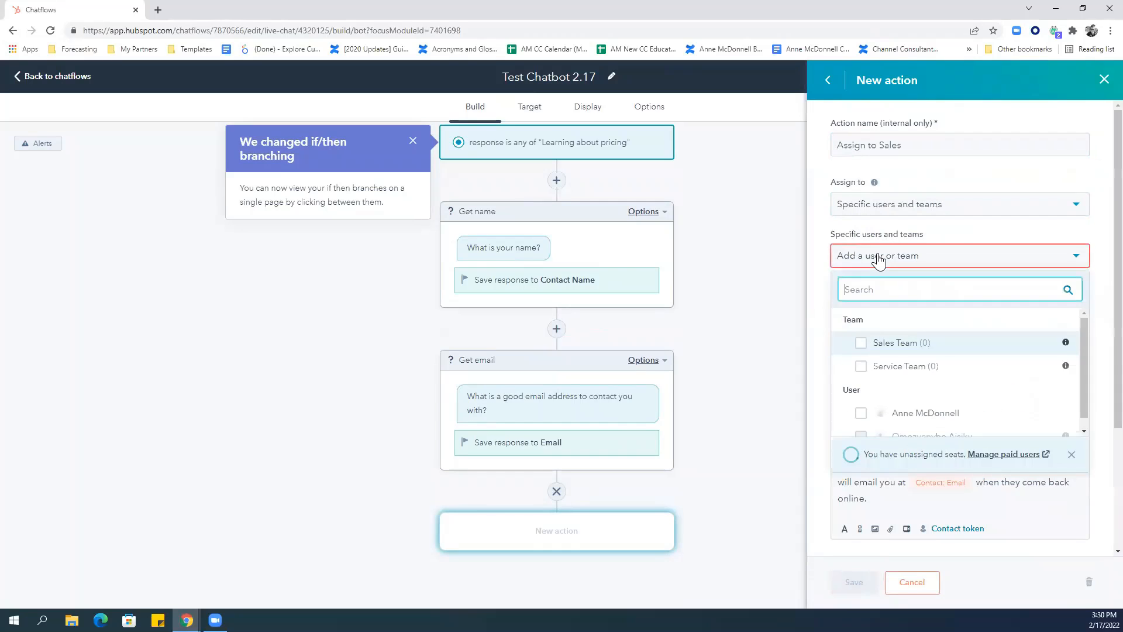
{"action": "left_click", "coordinate": [860, 343]}
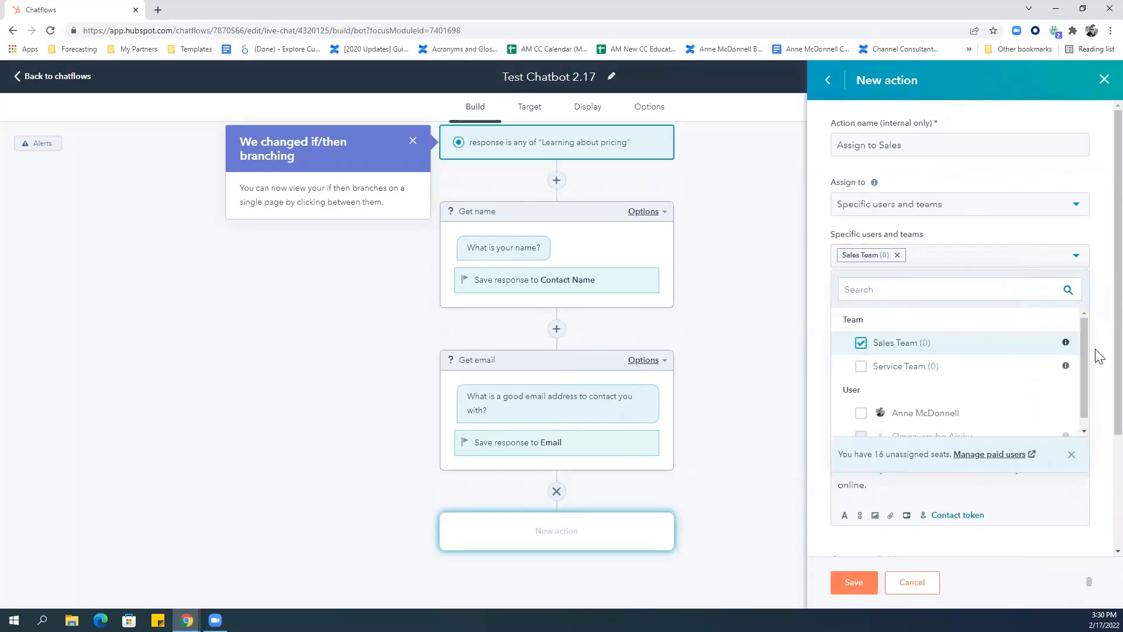
{"action": "left_click", "coordinate": [1099, 357]}
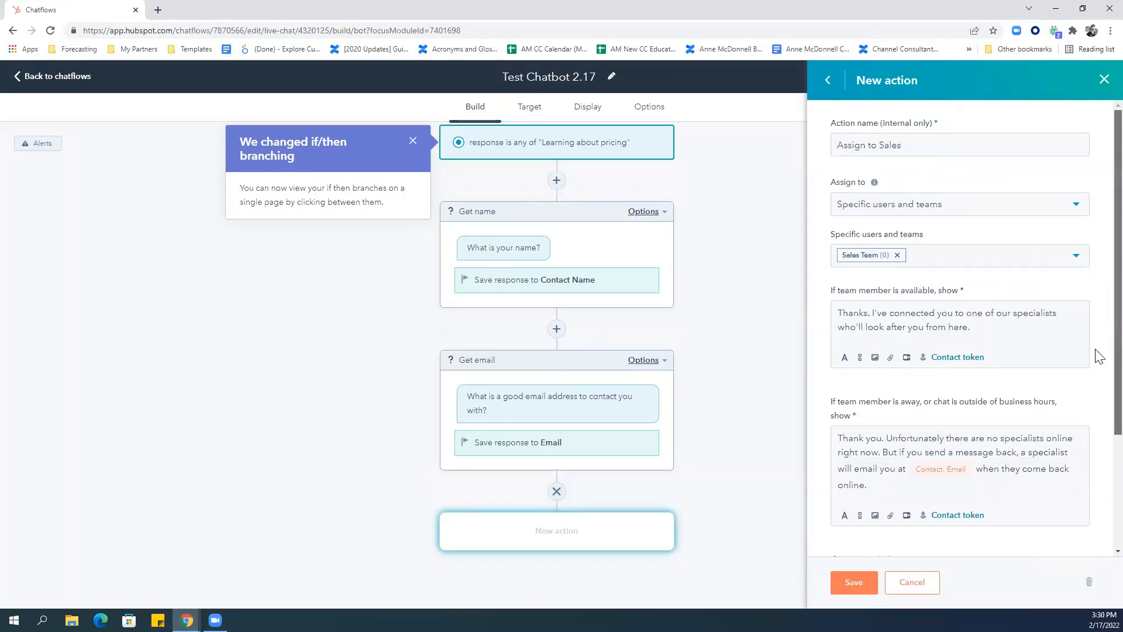
{"action": "scroll", "coordinate": [1099, 357], "scroll_direction": "down", "scroll_amount": 2}
{"action": "scroll", "coordinate": [1099, 410], "scroll_direction": "down", "scroll_amount": 1}
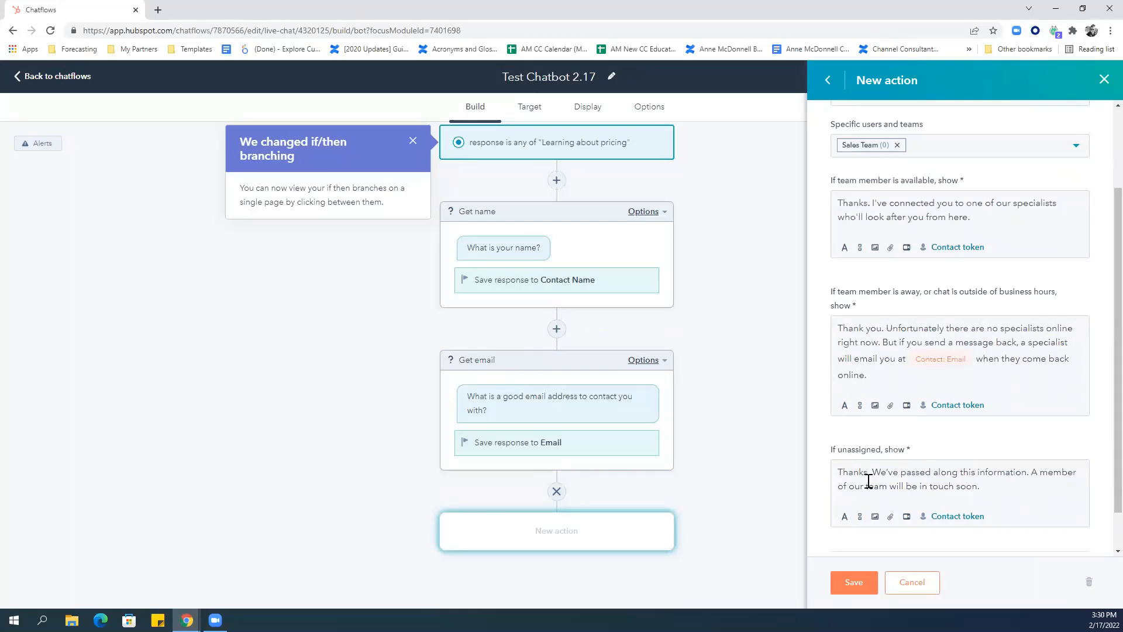
{"action": "left_click", "coordinate": [846, 592]}
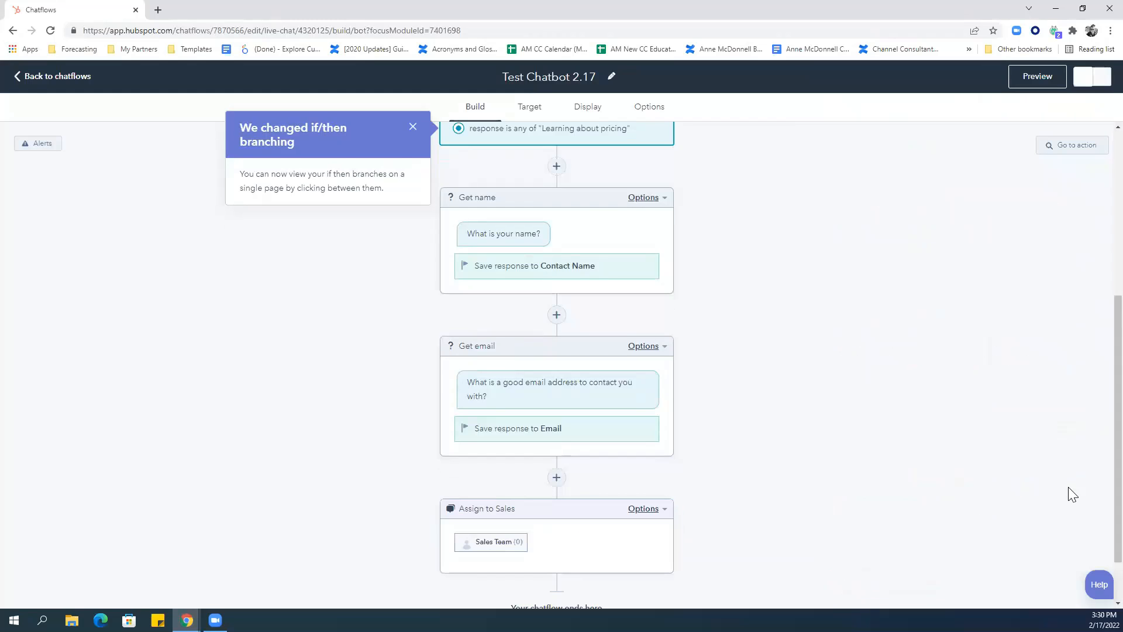
Add a second if/then branch on Example Bot Message matching the 'Training' reply.
{"action": "scroll", "coordinate": [1097, 409], "scroll_direction": "up", "scroll_amount": 3}
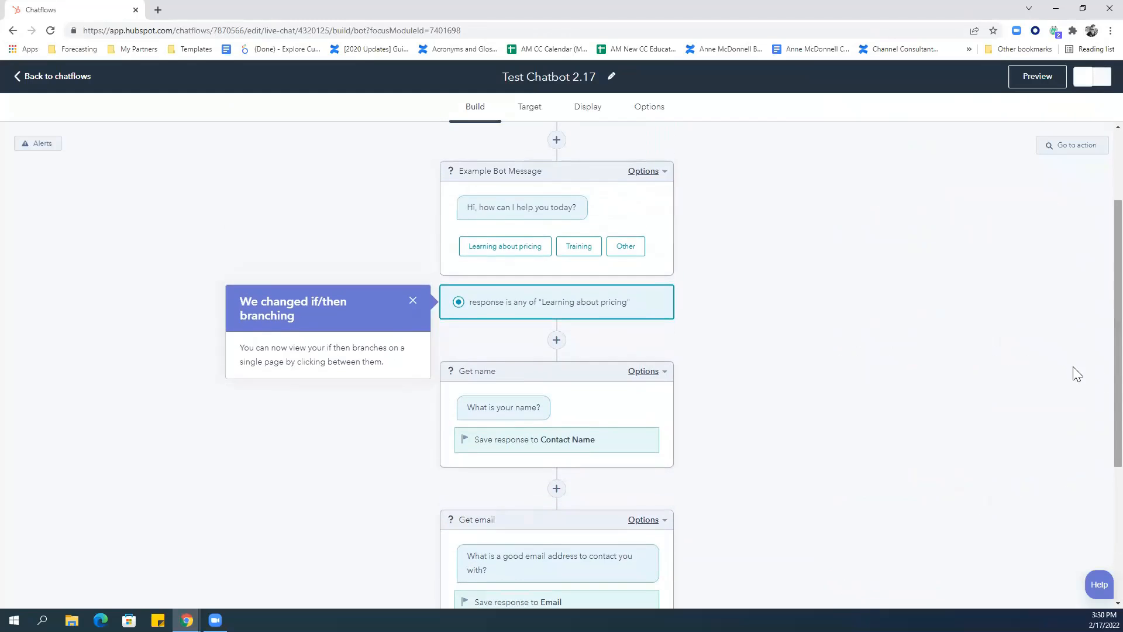
{"action": "left_click", "coordinate": [644, 172]}
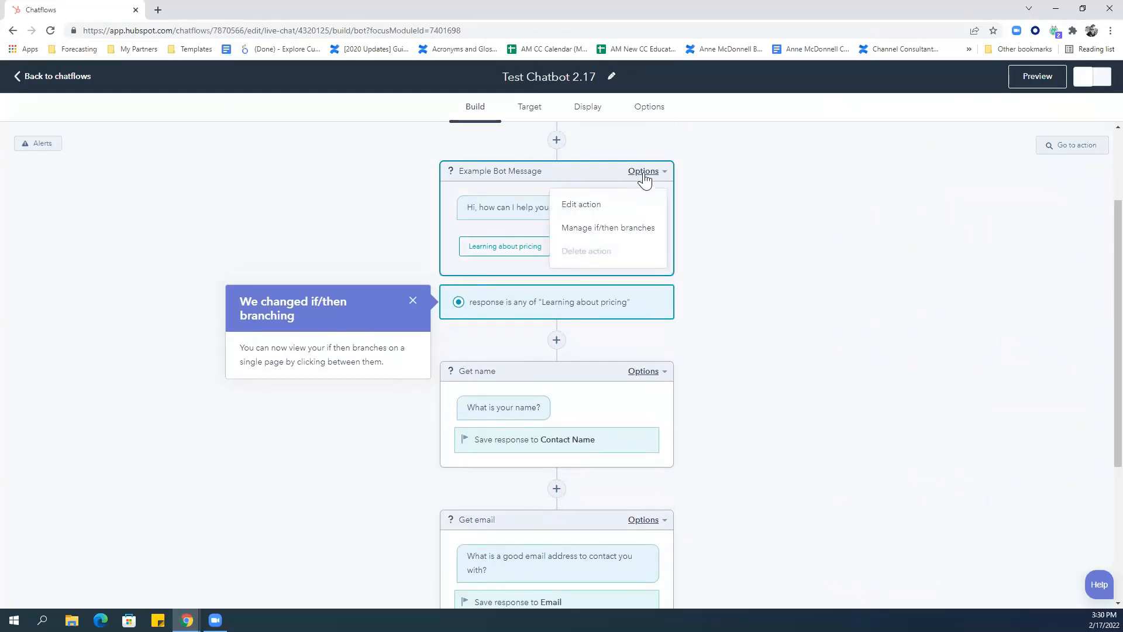
{"action": "left_click", "coordinate": [612, 232]}
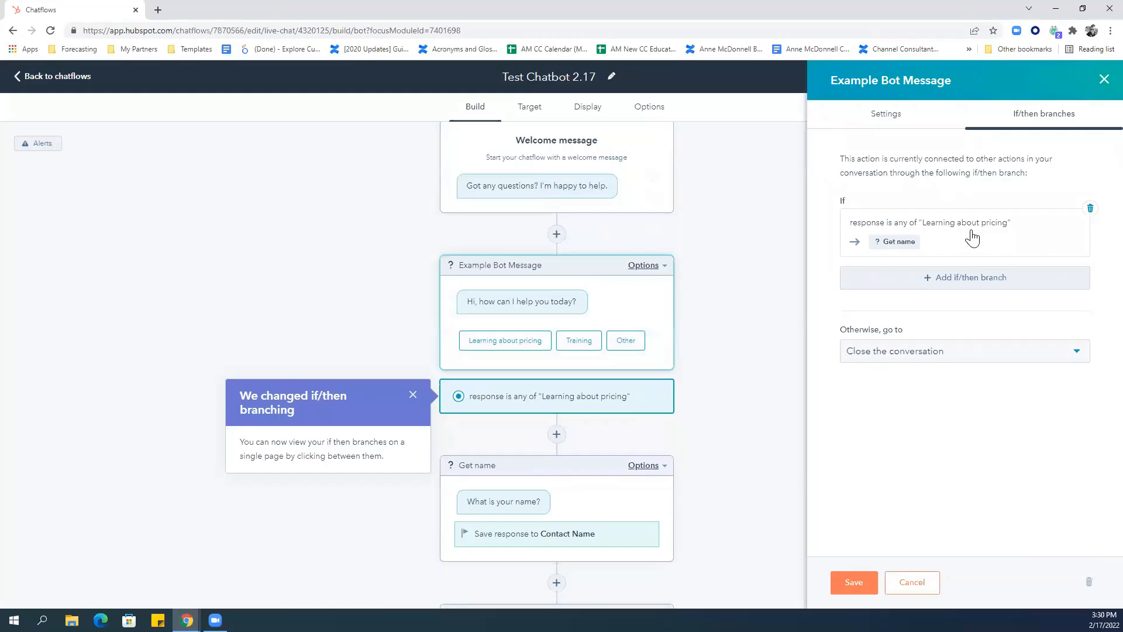
{"action": "left_click", "coordinate": [968, 283]}
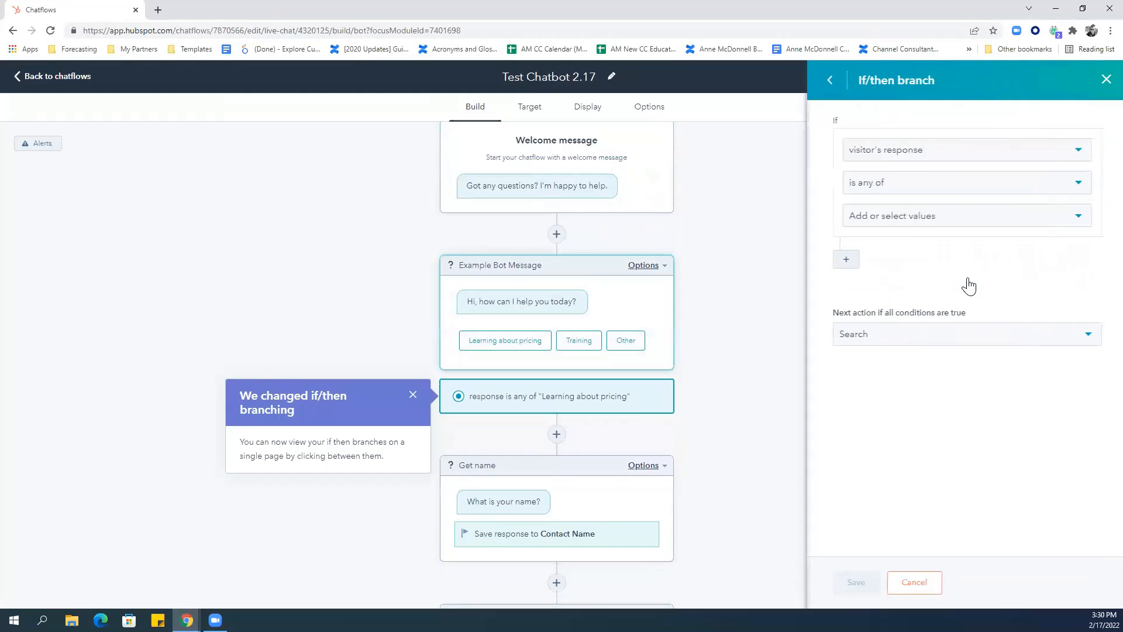
{"action": "left_click", "coordinate": [885, 222]}
{"action": "left_click", "coordinate": [878, 268]}
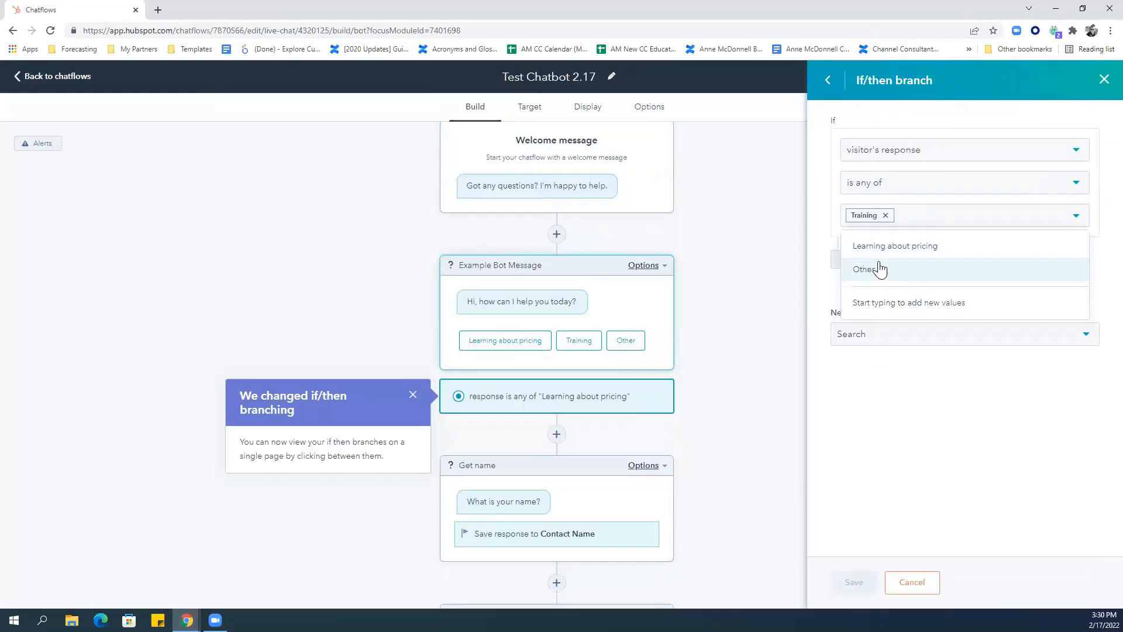
{"action": "left_click", "coordinate": [1084, 404]}
Point the Training branch to a new simple message action.
{"action": "left_click", "coordinate": [888, 334]}
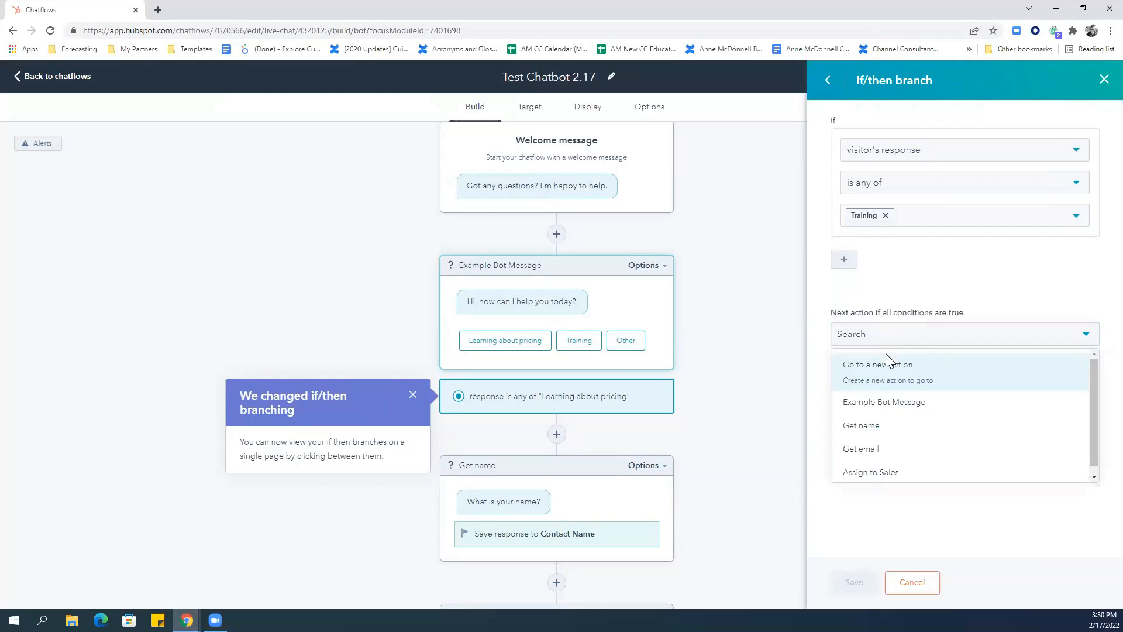
{"action": "left_click", "coordinate": [886, 368]}
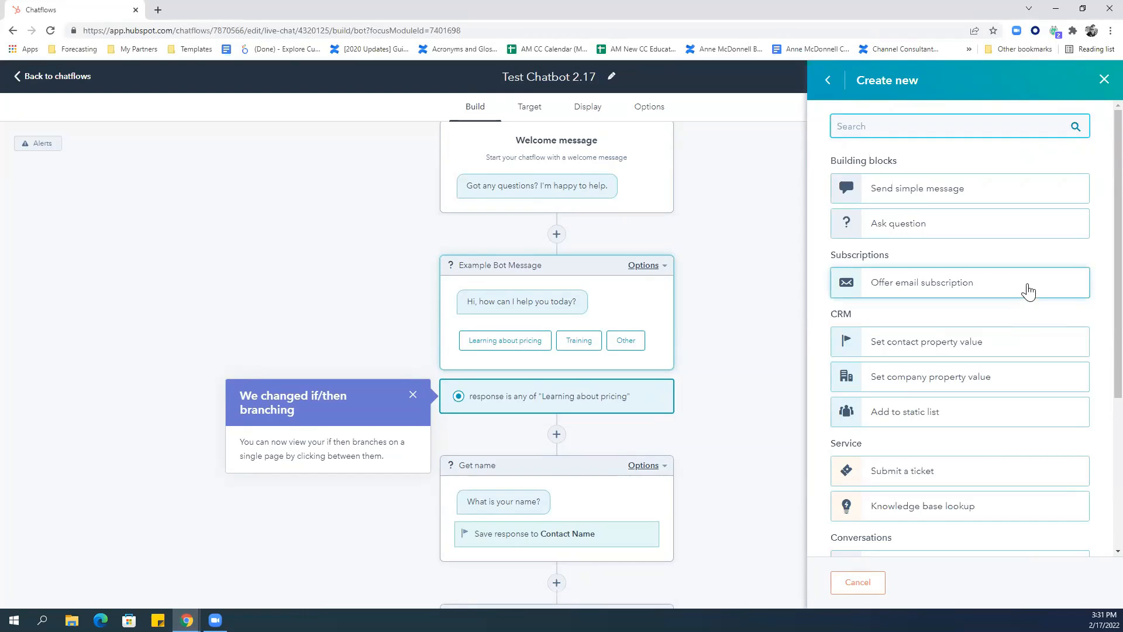
{"action": "left_click", "coordinate": [905, 194]}
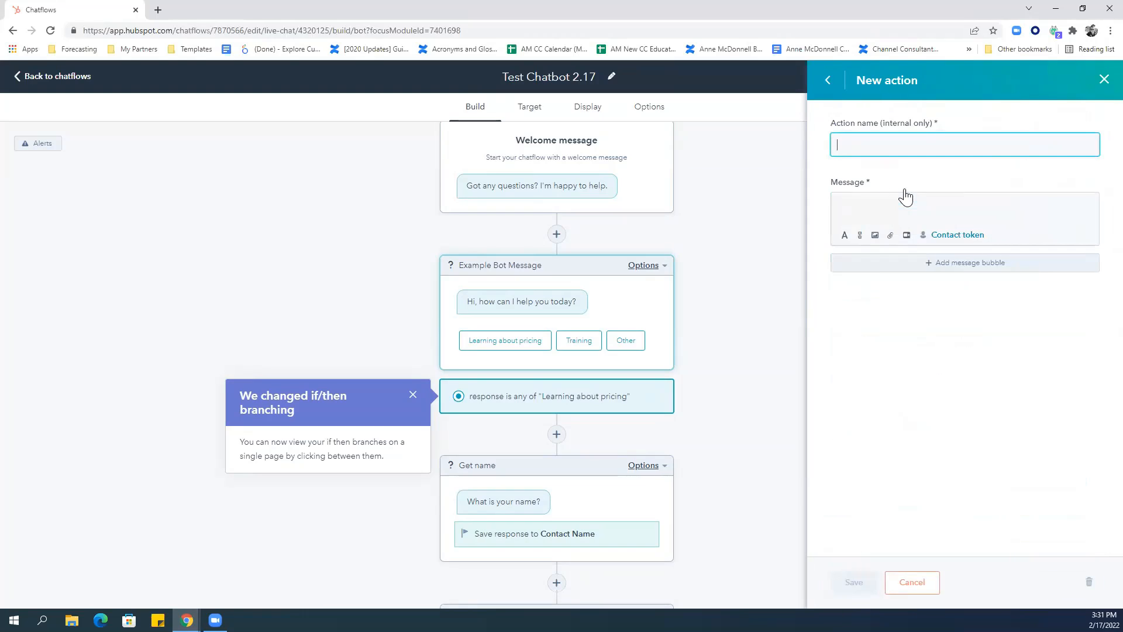
Name the action 'Training' and write 'Here is helpful training video!' followed by a new line.
{"action": "type", "text": "Training"}
{"action": "left_click", "coordinate": [901, 201]}
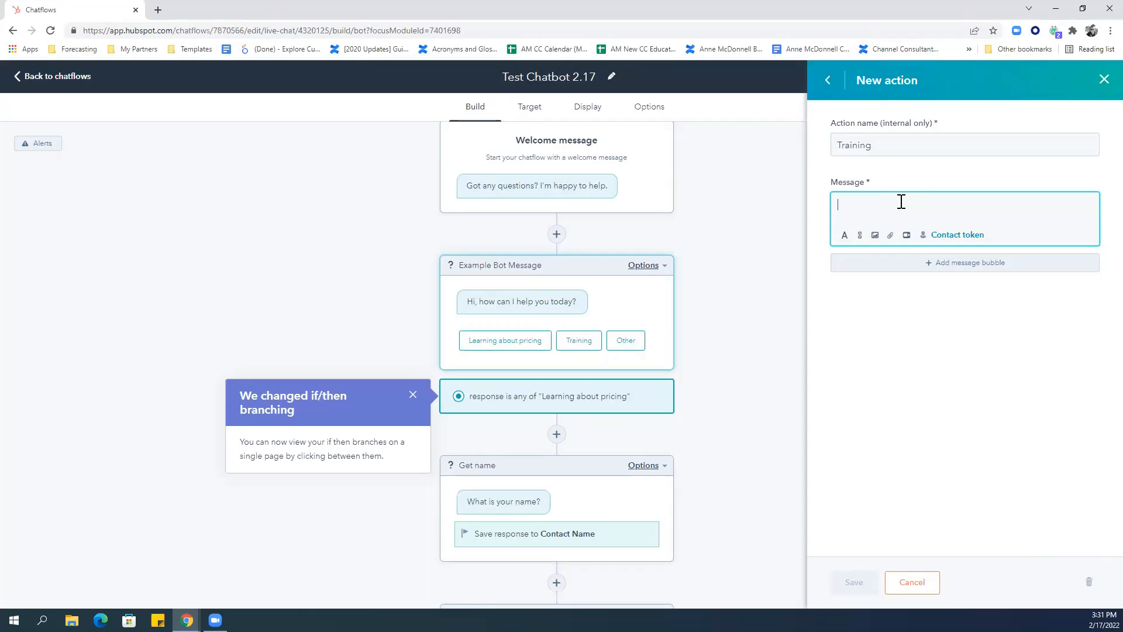
{"action": "type", "text": "Here is helpful r"}
{"action": "type", "text": "raining video!"}
{"action": "key", "text": "Return"}
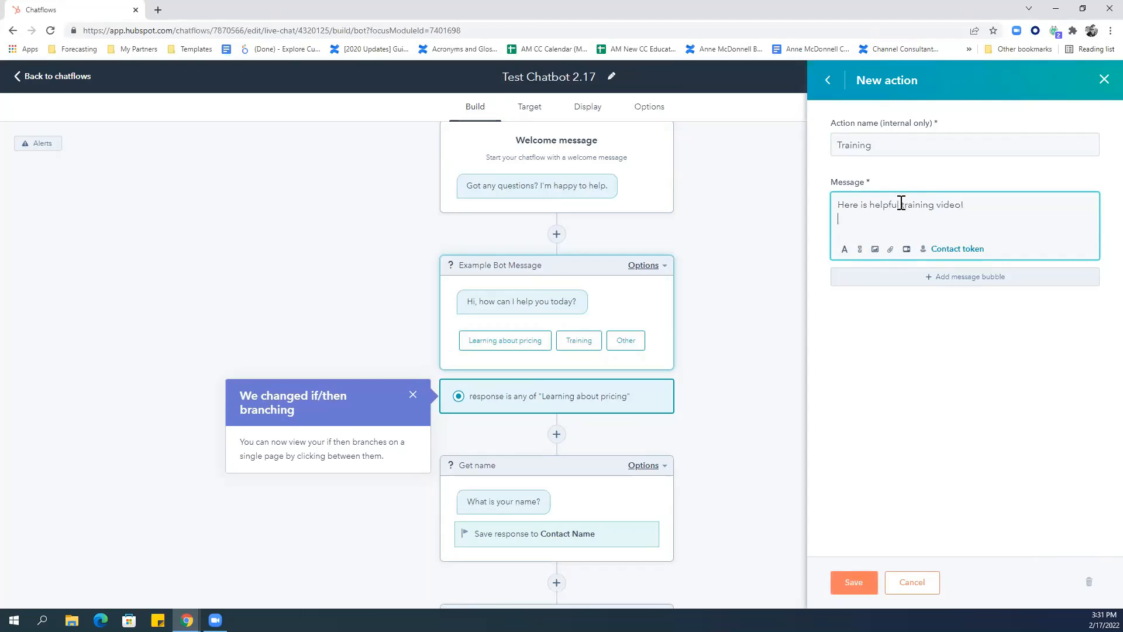
Embed the Vidyard Recording video in the Training message.
{"action": "left_click", "coordinate": [906, 249]}
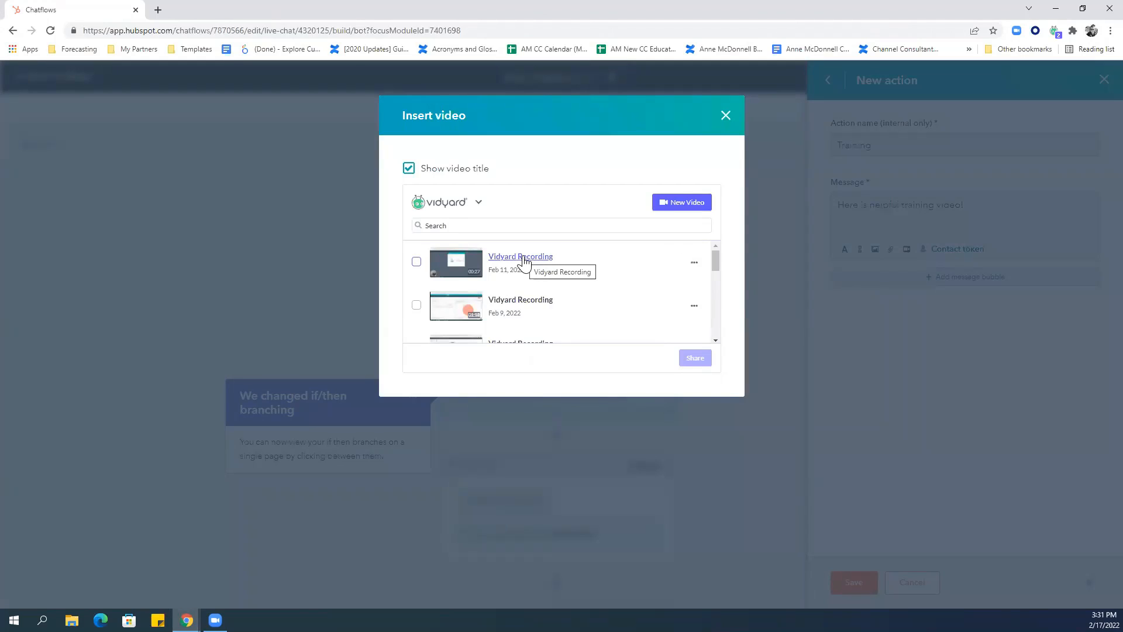
{"action": "left_click", "coordinate": [523, 261]}
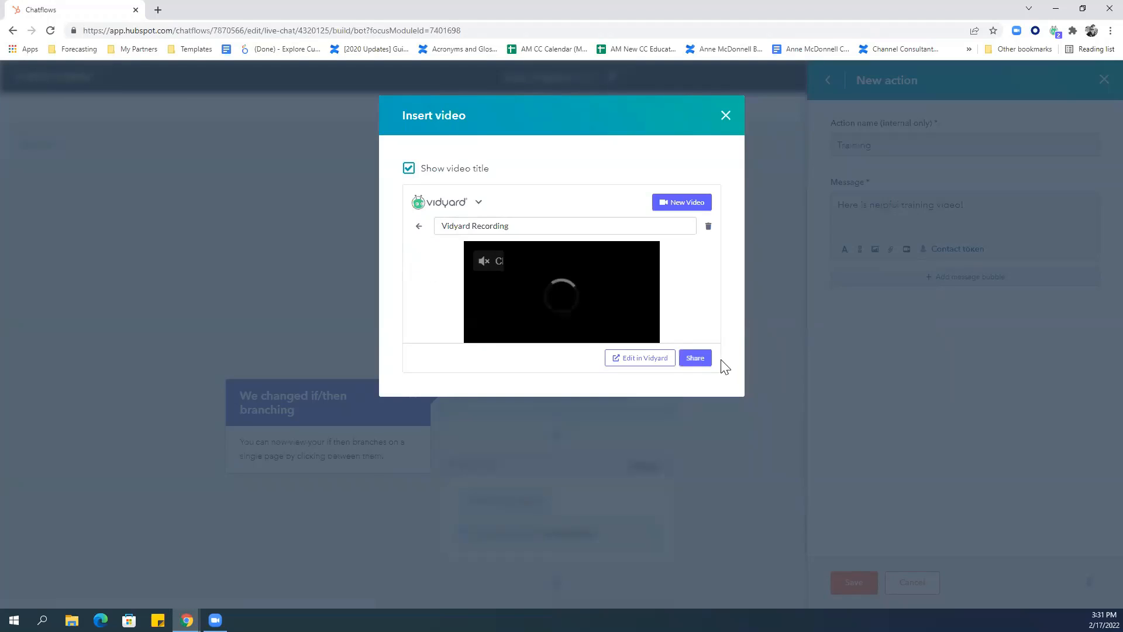
{"action": "left_click", "coordinate": [695, 358]}
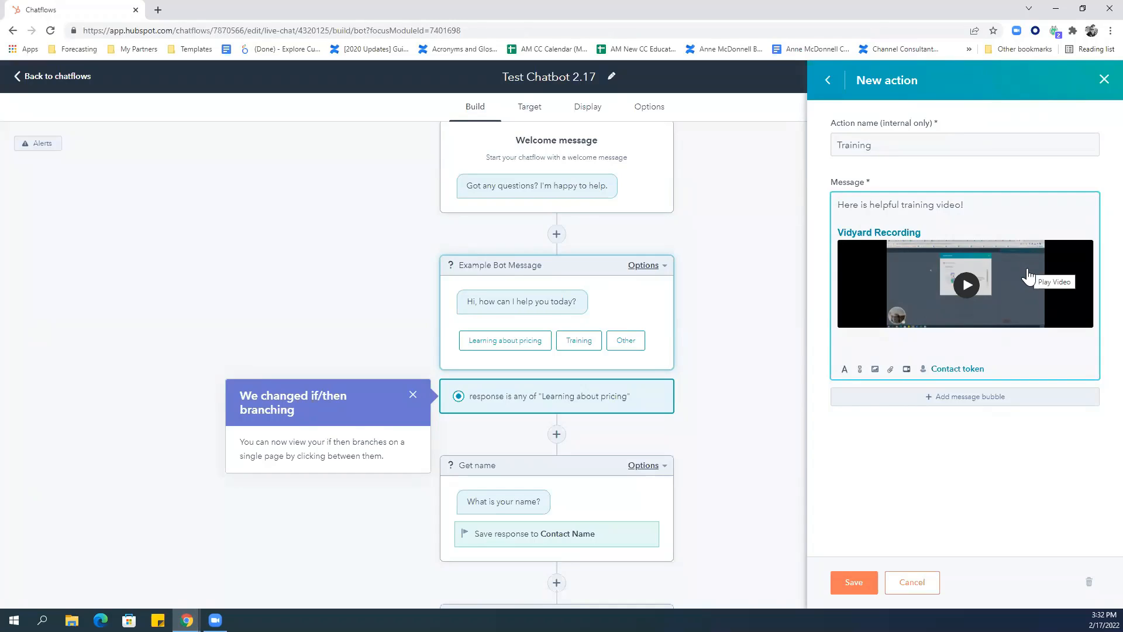
Save the Training action, its branch and the Example Bot Message, then add a step after Training.
{"action": "left_click", "coordinate": [857, 592]}
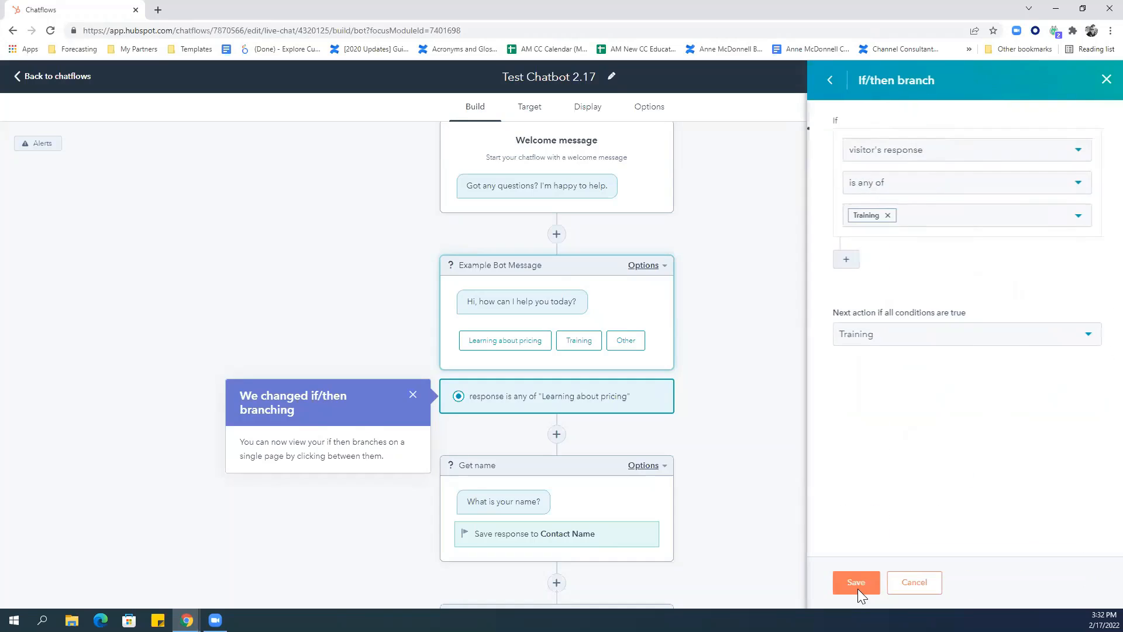
{"action": "left_click", "coordinate": [857, 588]}
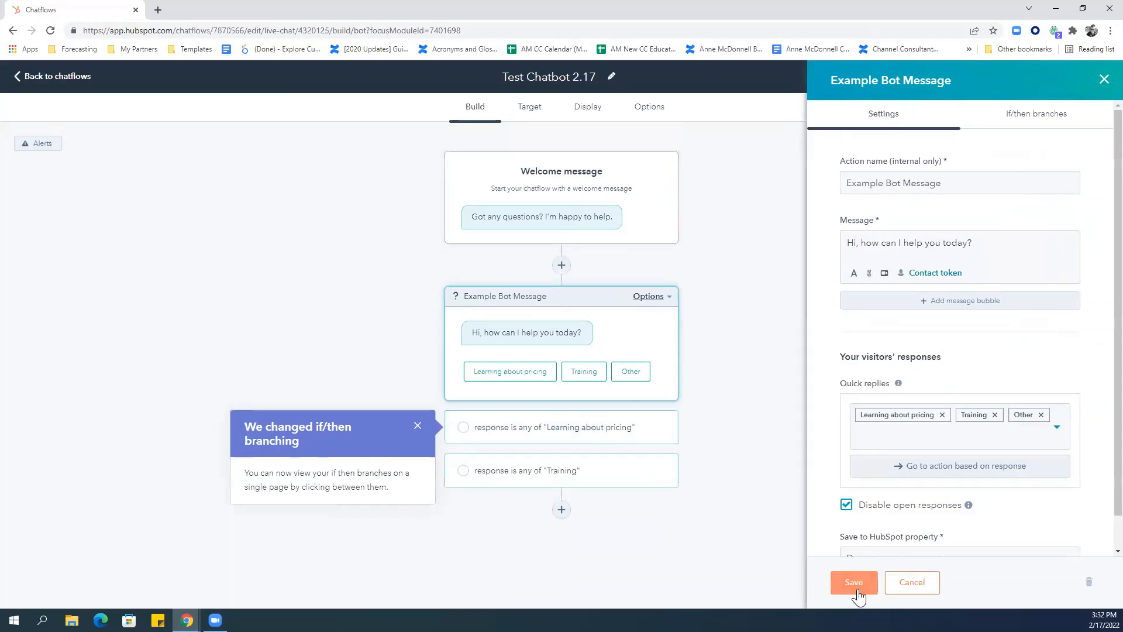
{"action": "left_click", "coordinate": [578, 485]}
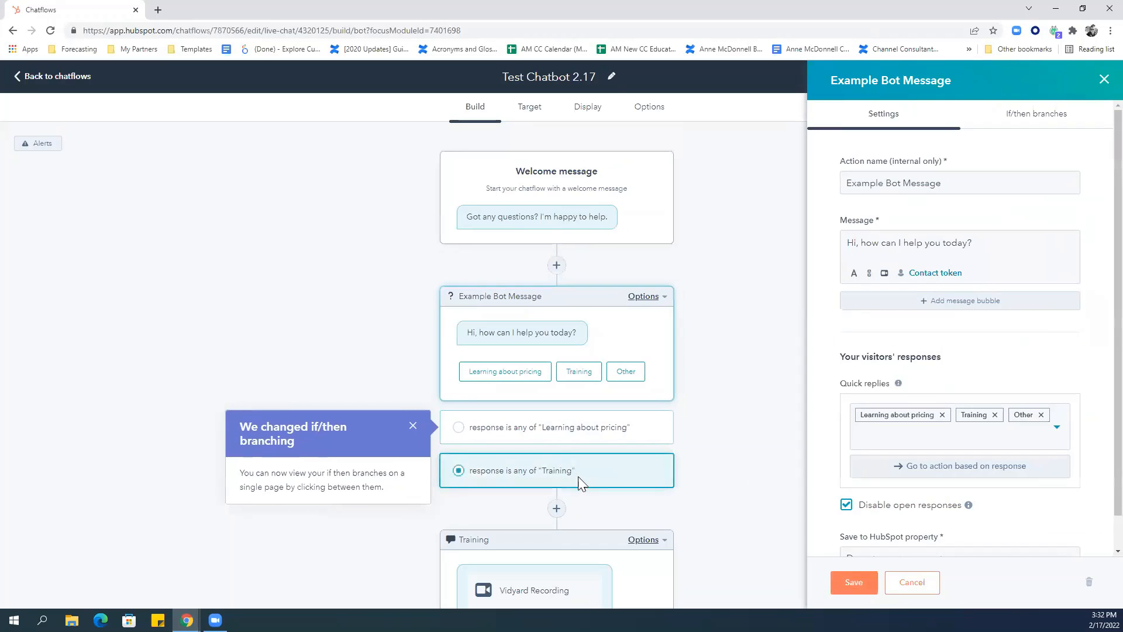
{"action": "left_click", "coordinate": [854, 582]}
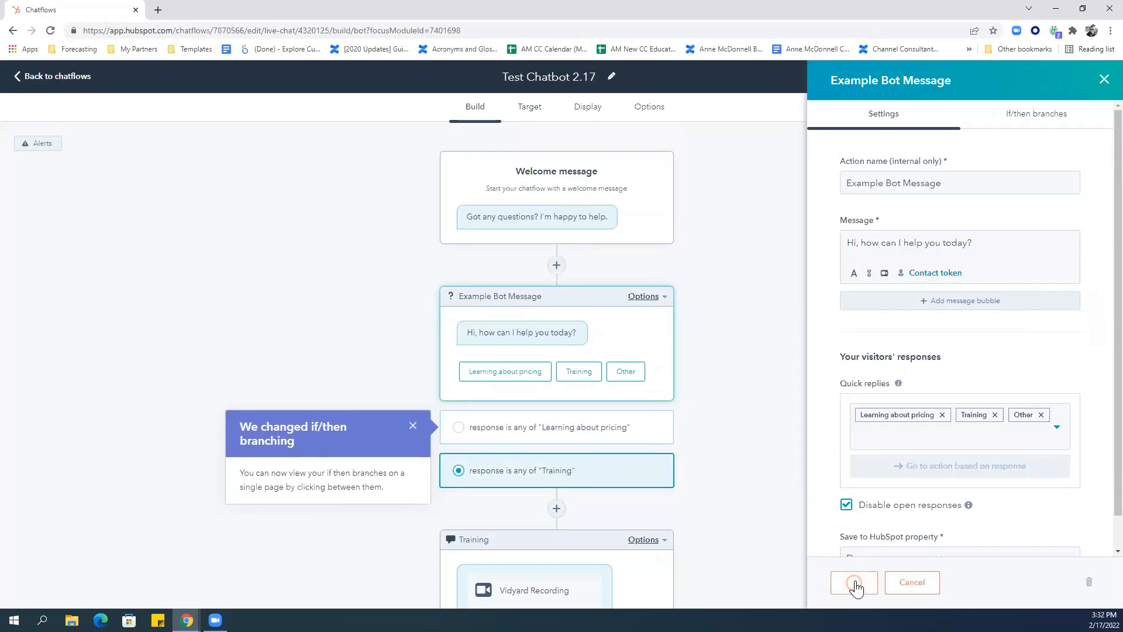
{"action": "scroll", "coordinate": [1096, 433], "scroll_direction": "down", "scroll_amount": 3}
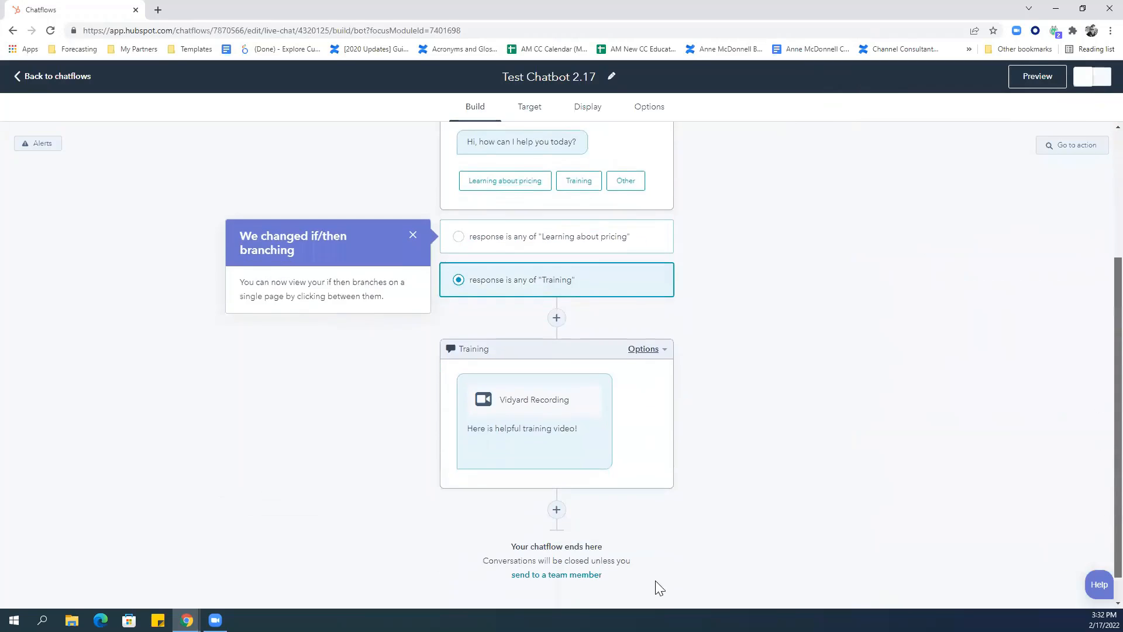
{"action": "left_click", "coordinate": [557, 506]}
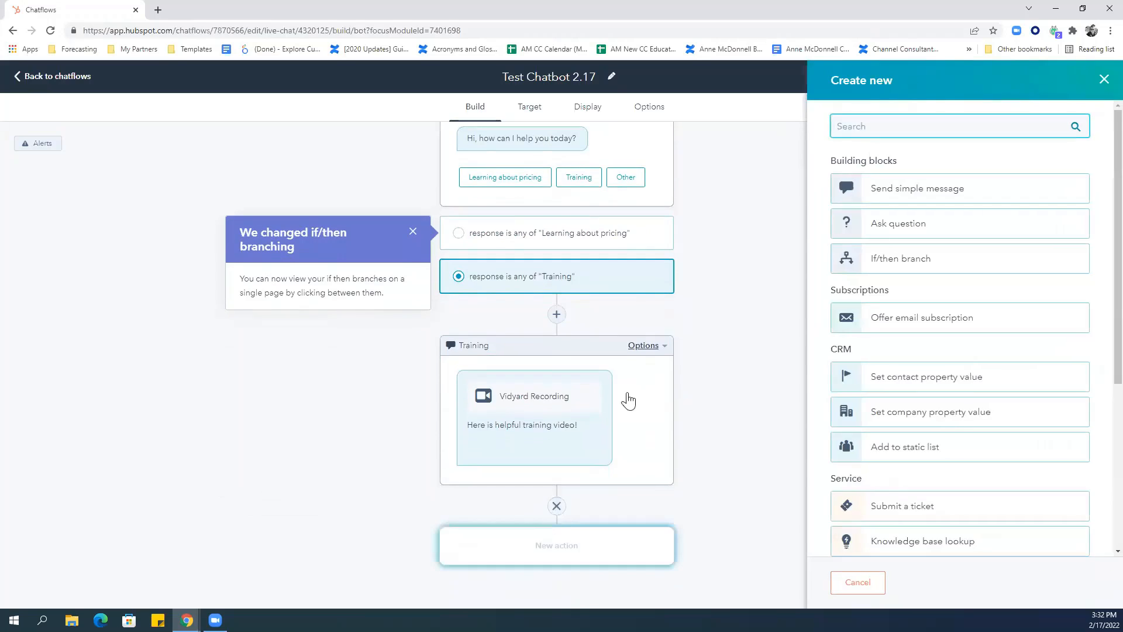
Create a custom question step named 'Additional Questions'.
{"action": "left_click", "coordinate": [891, 233]}
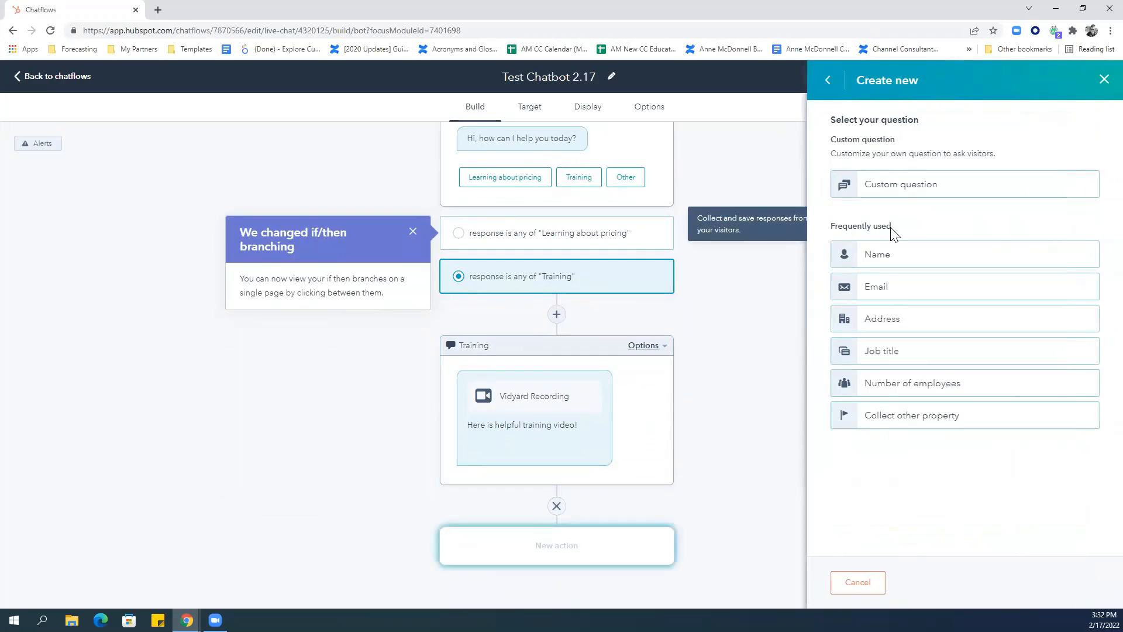
{"action": "left_click", "coordinate": [915, 192]}
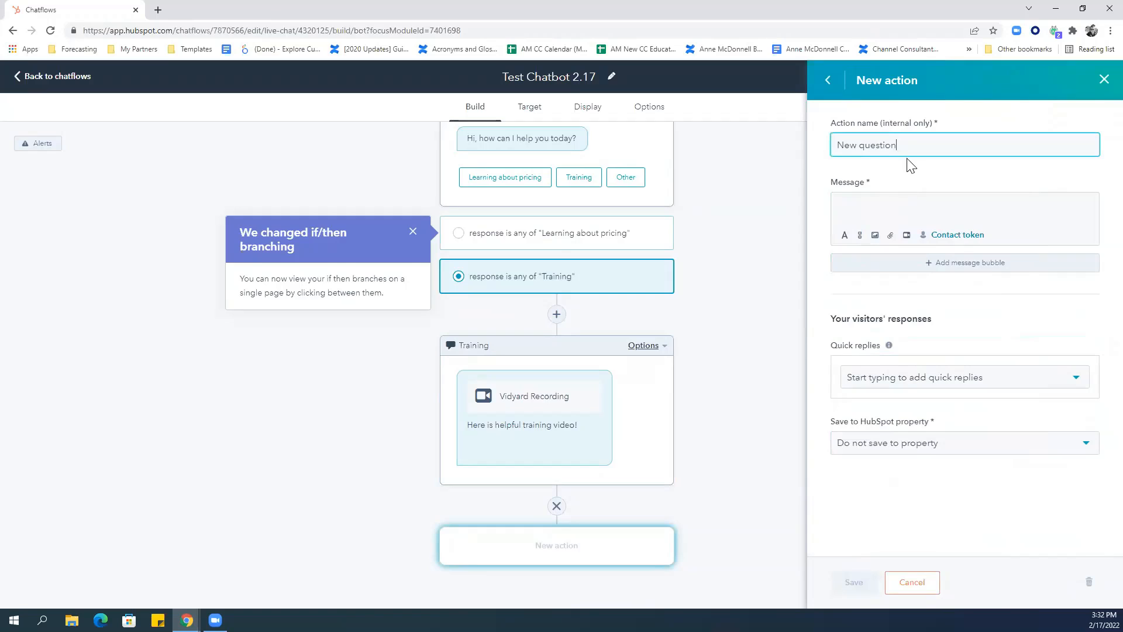
{"action": "left_click_drag", "start_coordinate": [921, 145], "coordinate": [812, 147]}
{"action": "type", "text": "Any o"}
{"action": "key", "text": "BackSpace"}
{"action": "key", "text": "BackSpace"}
{"action": "type", "text": "Any othe"}
{"action": "key", "text": "BackSpace"}
{"action": "key", "text": "BackSpace"}
{"action": "key", "text": "BackSpace"}
{"action": "key", "text": "BackSpace"}
{"action": "key", "text": "BackSpace"}
{"action": "key", "text": "BackSpace"}
{"action": "key", "text": "BackSpace"}
{"action": "key", "text": "BackSpace"}
{"action": "type", "text": "Additional Questions"}
Make it ask 'Any other questions?' with yes and no quick replies, and save.
{"action": "key", "text": "Tab"}
{"action": "type", "text": "Any oh"}
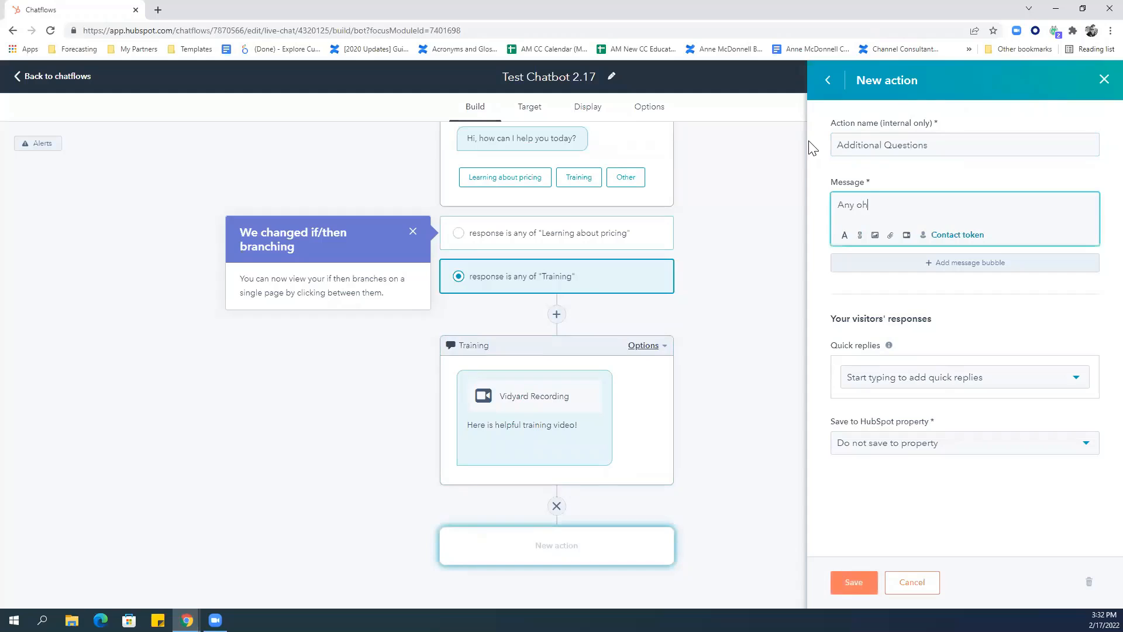
{"action": "key", "text": "BackSpace"}
{"action": "type", "text": "ther qyestu"}
{"action": "key", "text": "BackSpace"}
{"action": "key", "text": "BackSpace"}
{"action": "key", "text": "BackSpace"}
{"action": "key", "text": "BackSpace"}
{"action": "key", "text": "BackSpace"}
{"action": "key", "text": "BackSpace"}
{"action": "type", "text": "questions?"}
{"action": "left_click", "coordinate": [938, 381]}
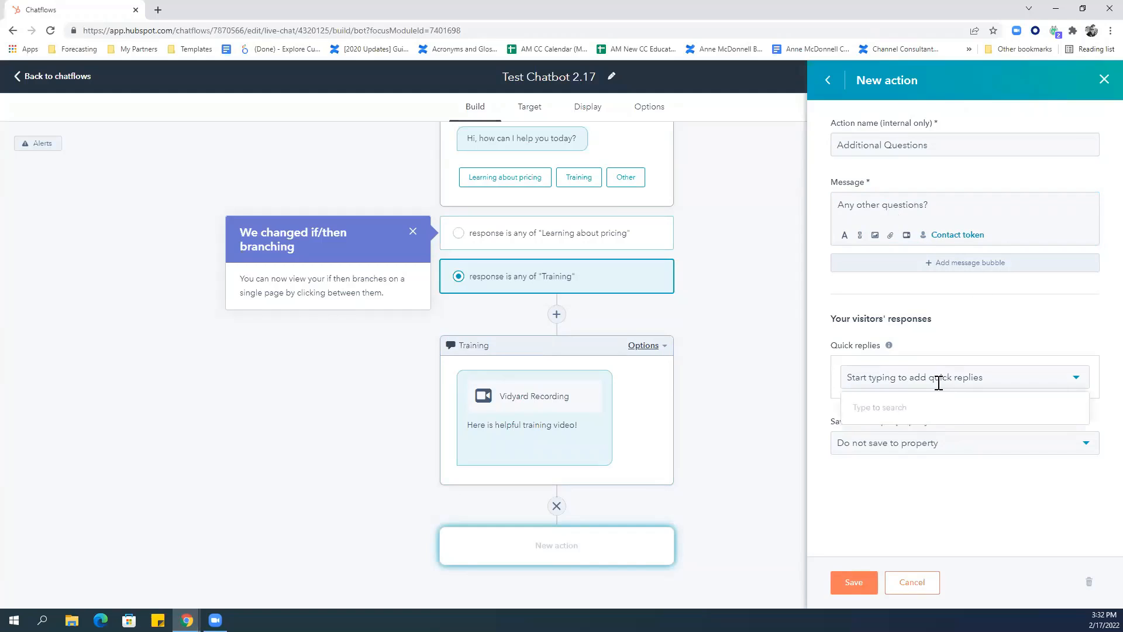
{"action": "type", "text": "yes"}
{"action": "key", "text": "Return"}
{"action": "type", "text": "no"}
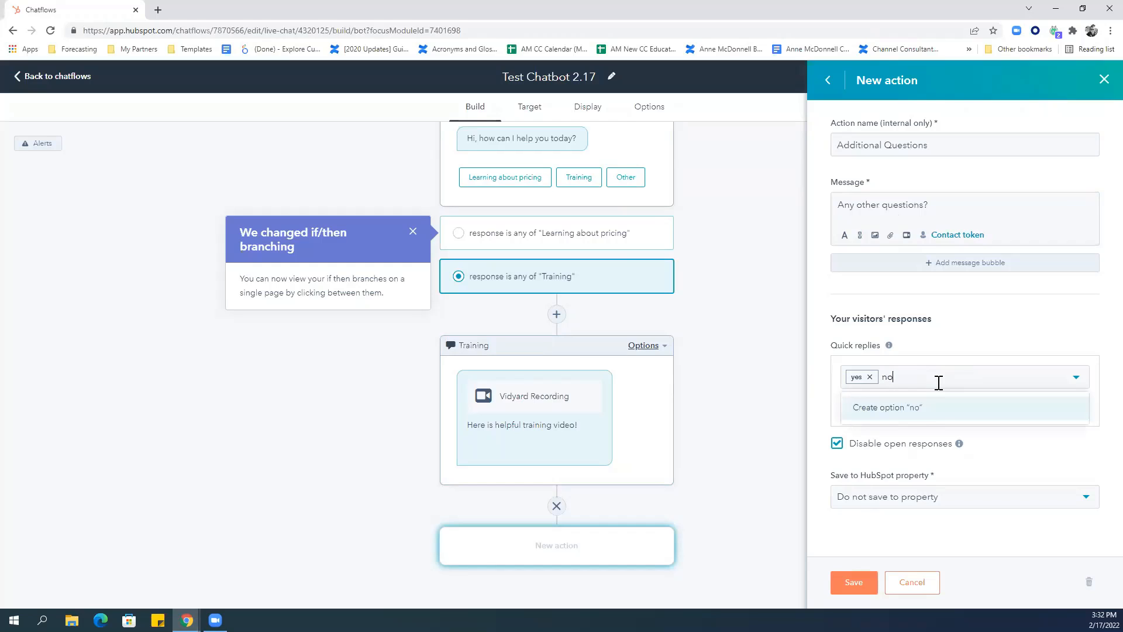
{"action": "left_click", "coordinate": [922, 409]}
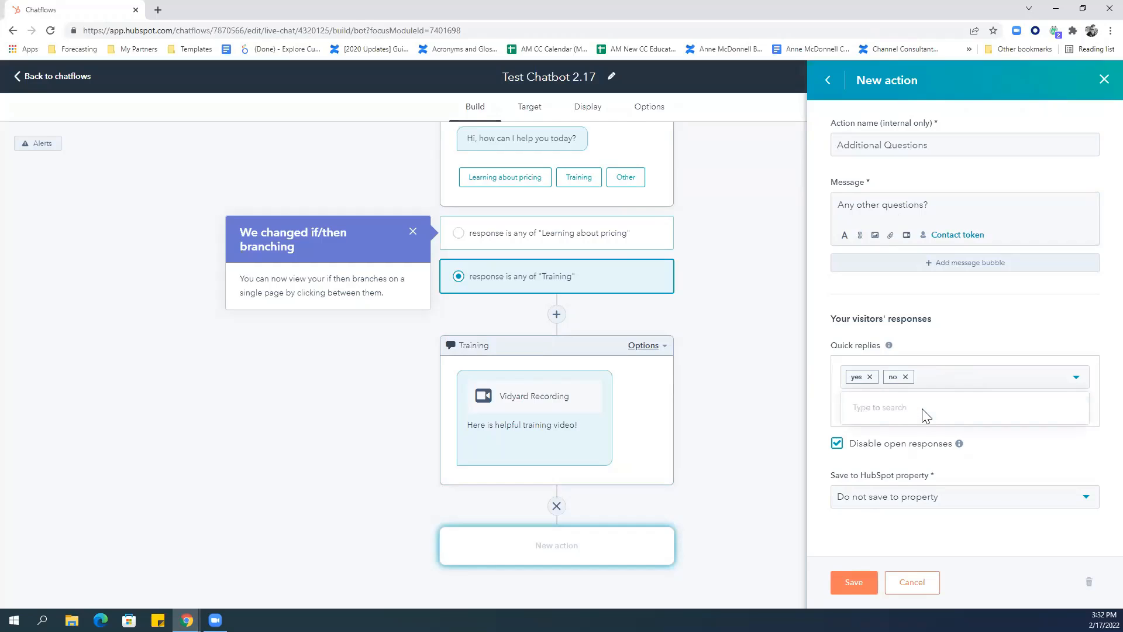
{"action": "left_click", "coordinate": [850, 590]}
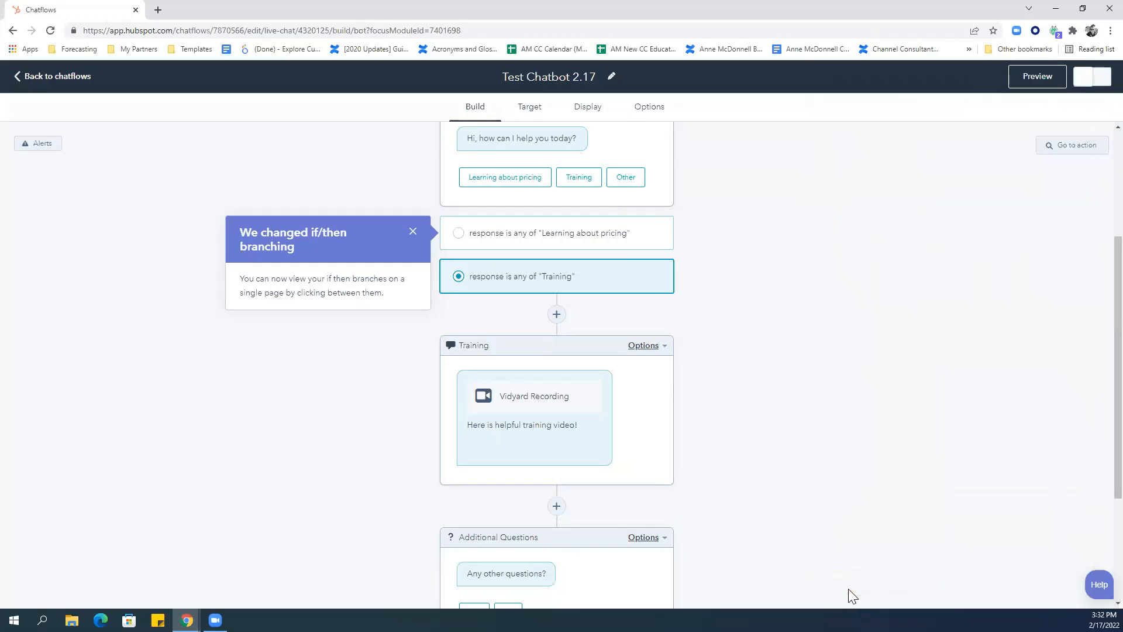
Add an if/then branch on the Additional Questions step matching the 'yes' reply.
{"action": "left_click", "coordinate": [635, 542]}
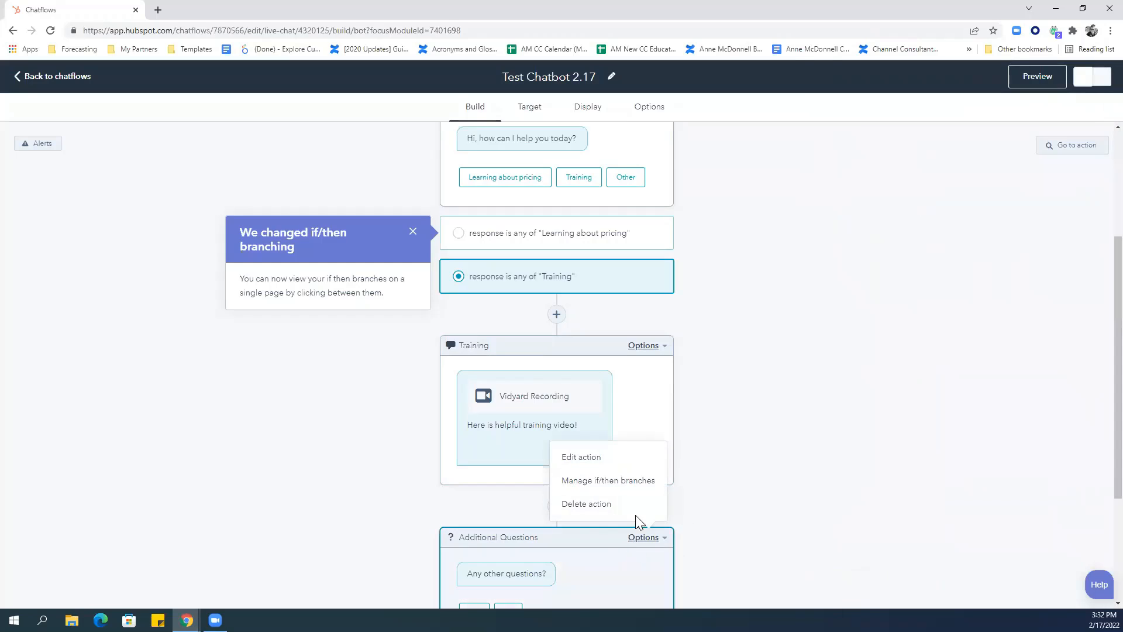
{"action": "left_click", "coordinate": [637, 481]}
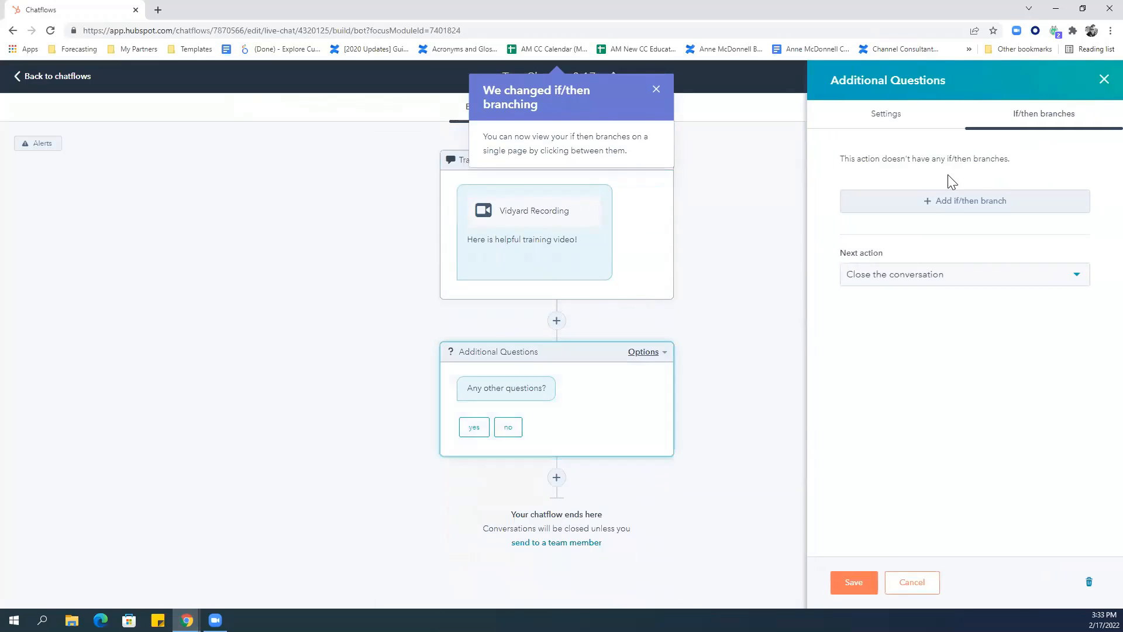
{"action": "left_click", "coordinate": [967, 201]}
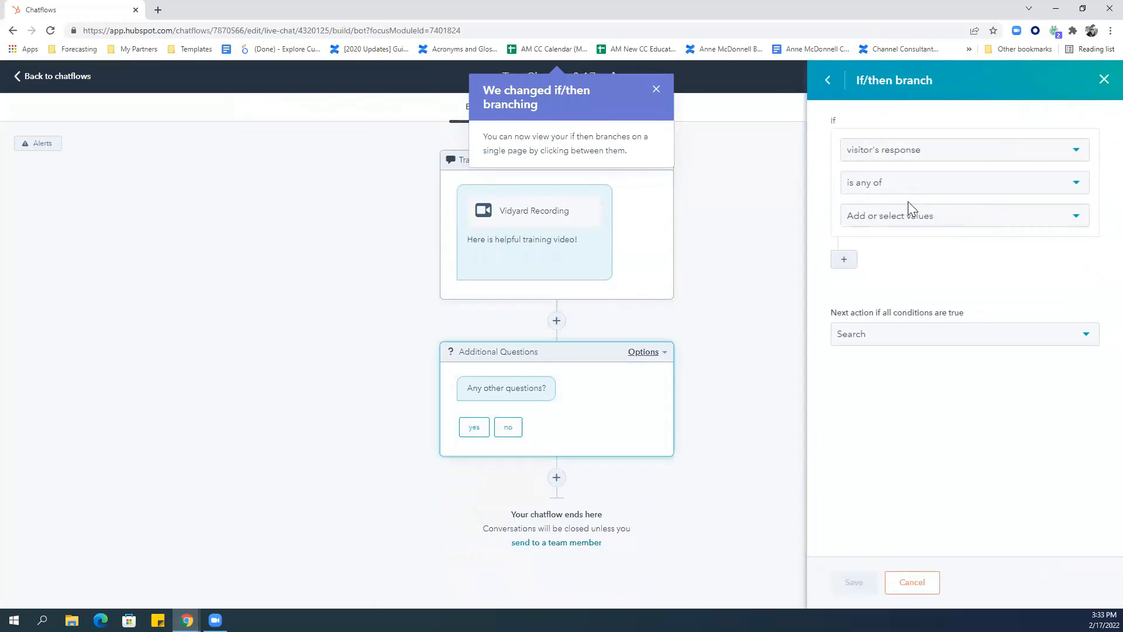
{"action": "left_click", "coordinate": [908, 216]}
{"action": "left_click", "coordinate": [898, 254]}
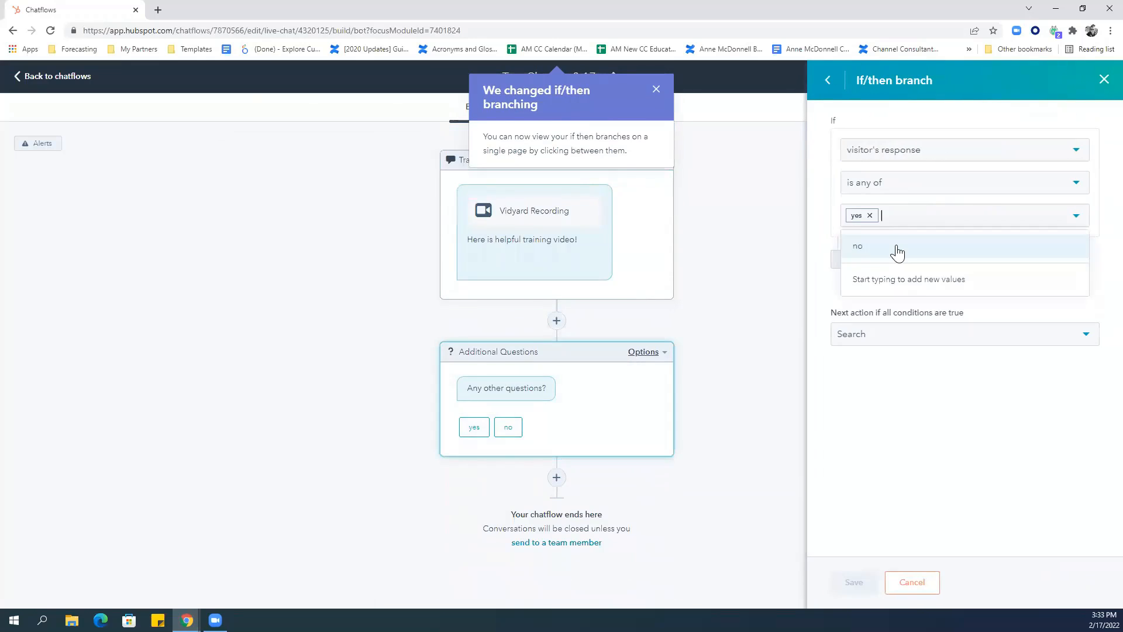
{"action": "left_click", "coordinate": [1018, 410]}
Send the yes branch to a new send-to-team-member action.
{"action": "left_click", "coordinate": [957, 345]}
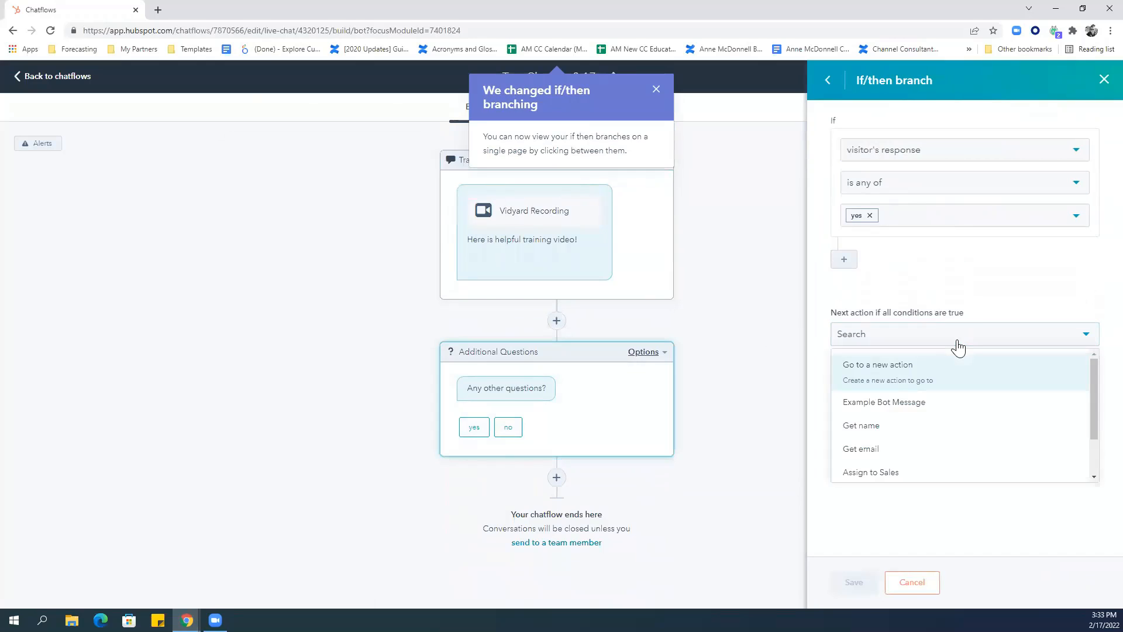
{"action": "left_click", "coordinate": [952, 379]}
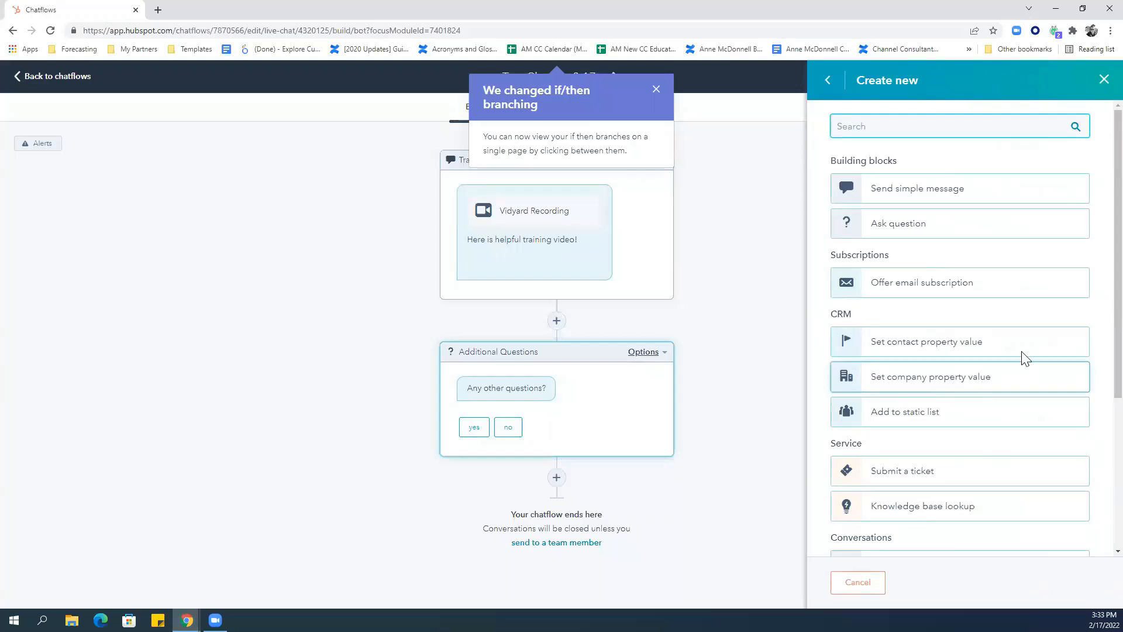
{"action": "scroll", "coordinate": [1099, 298], "scroll_direction": "down", "scroll_amount": 2}
{"action": "scroll", "coordinate": [1098, 339], "scroll_direction": "down", "scroll_amount": 3}
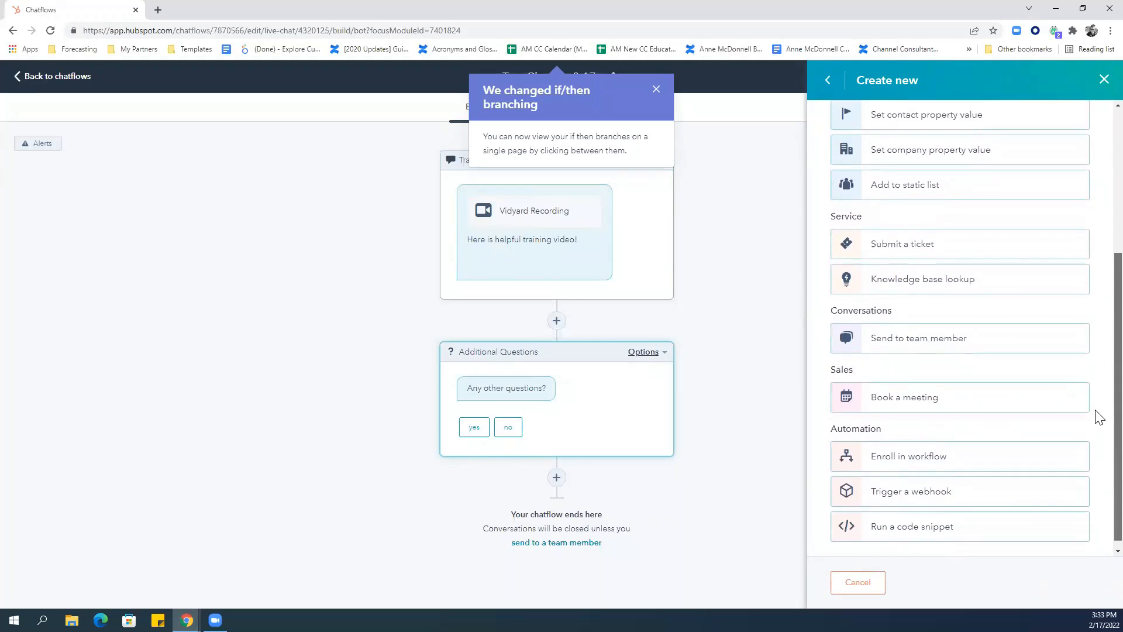
{"action": "left_click", "coordinate": [943, 344]}
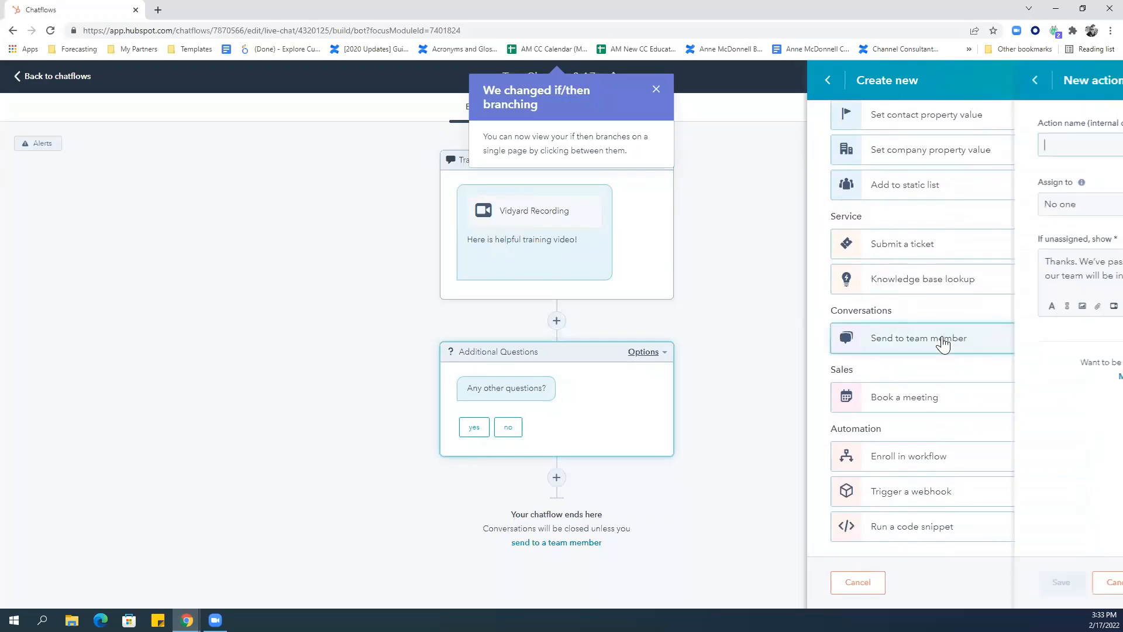
Name the action 'assign to service', route it to the Service Team, and save both action and branch.
{"action": "type", "text": "as"}
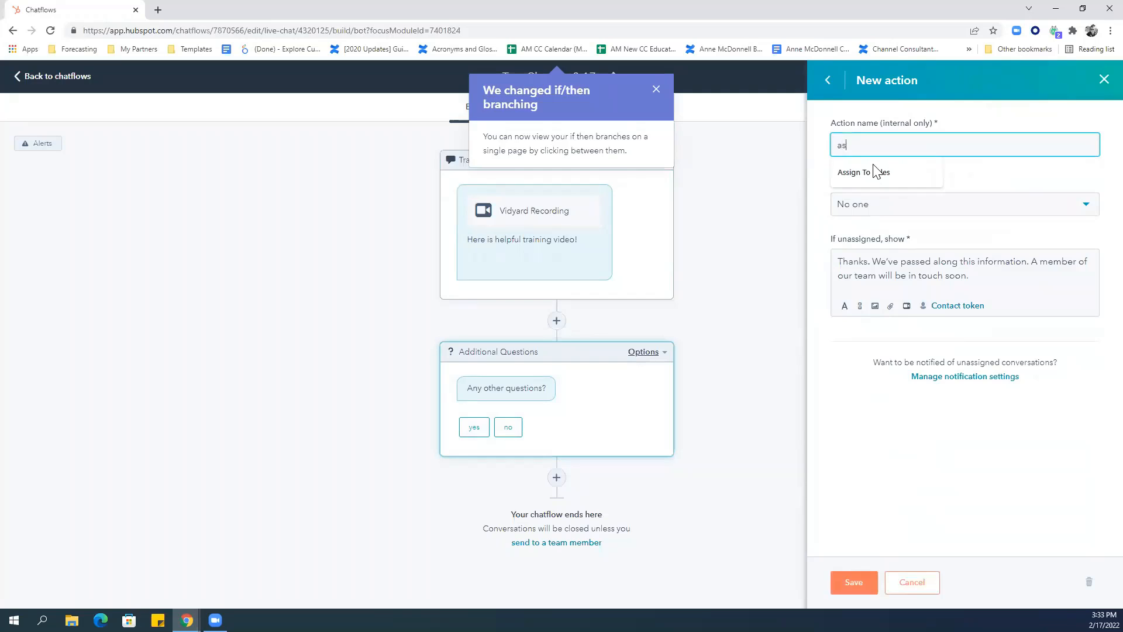
{"action": "type", "text": "sign to service"}
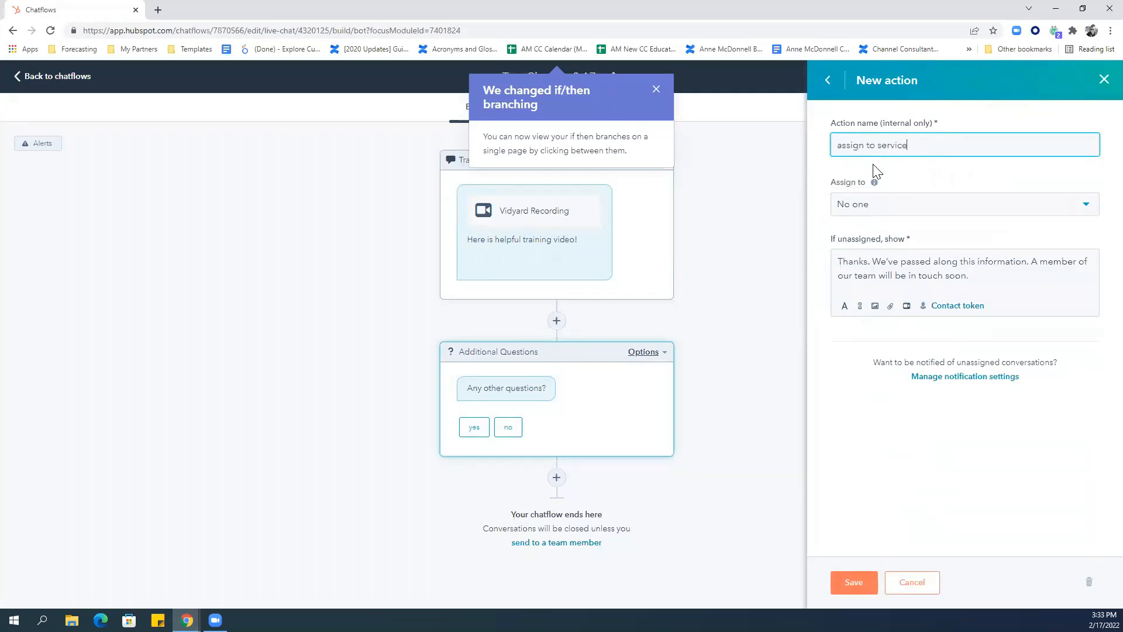
{"action": "left_click", "coordinate": [862, 208]}
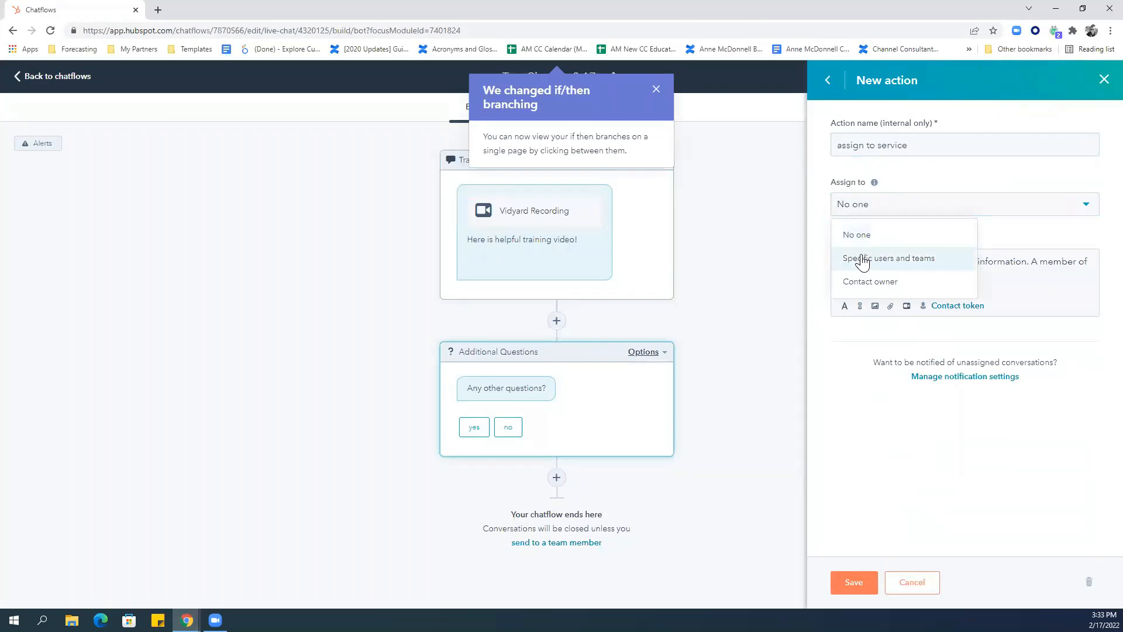
{"action": "left_click", "coordinate": [863, 256]}
{"action": "left_click", "coordinate": [863, 257]}
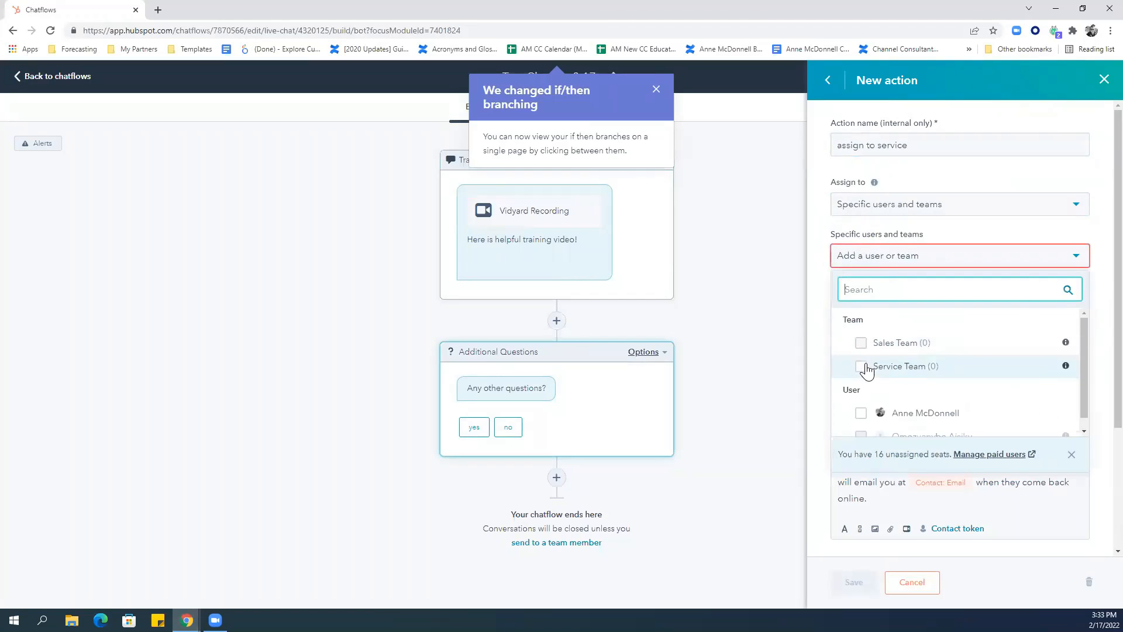
{"action": "left_click", "coordinate": [861, 366]}
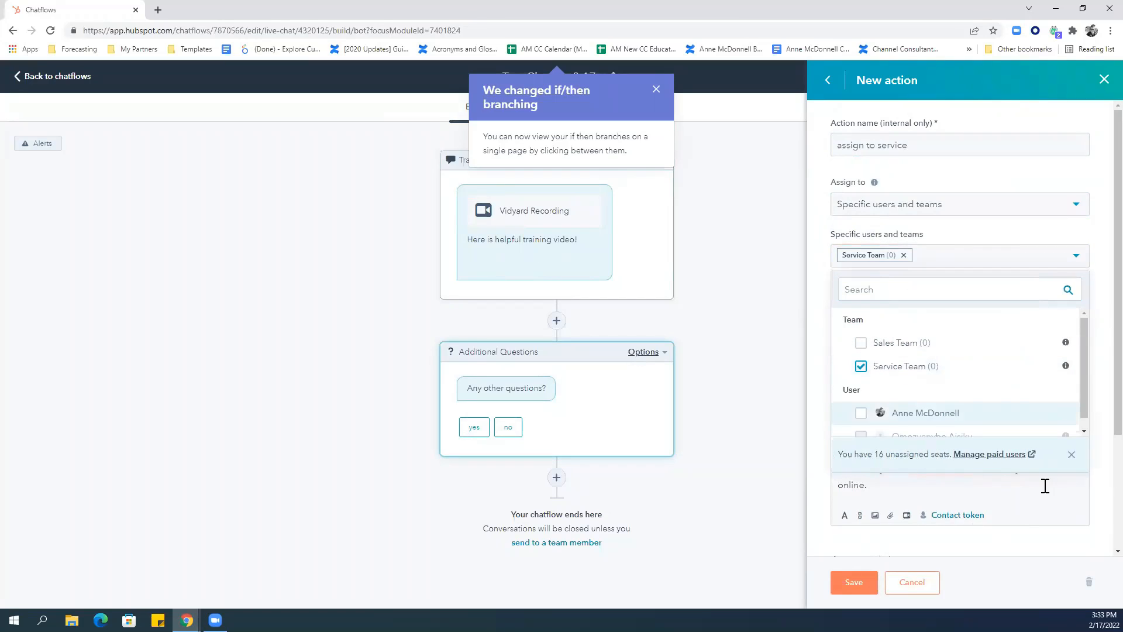
{"action": "left_click", "coordinate": [975, 484]}
{"action": "left_click", "coordinate": [865, 581]}
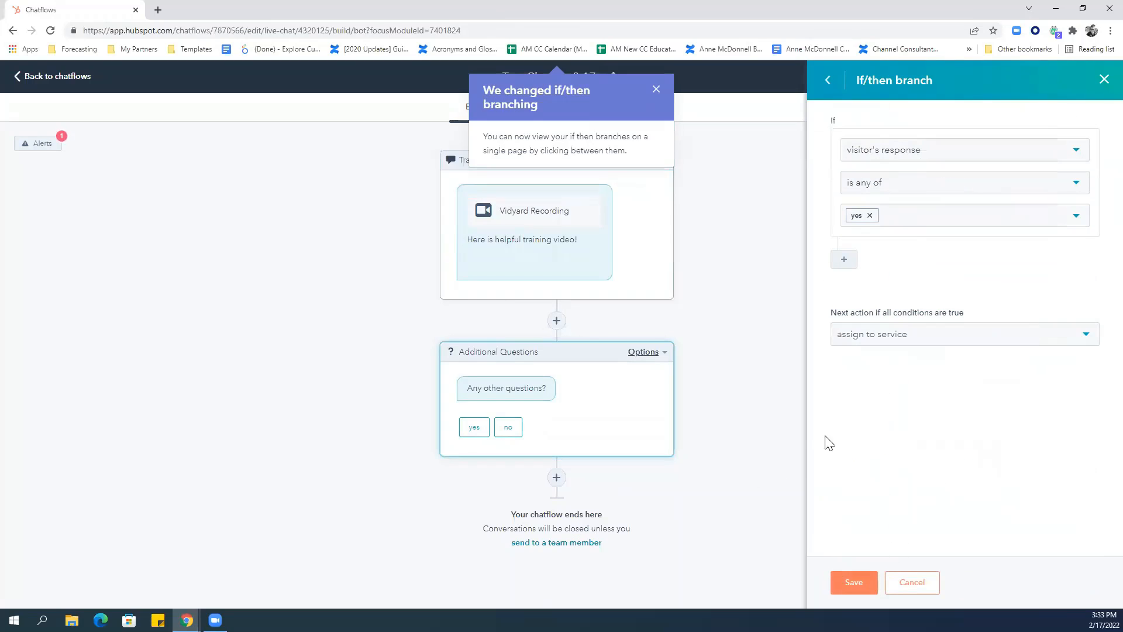
{"action": "left_click", "coordinate": [839, 583]}
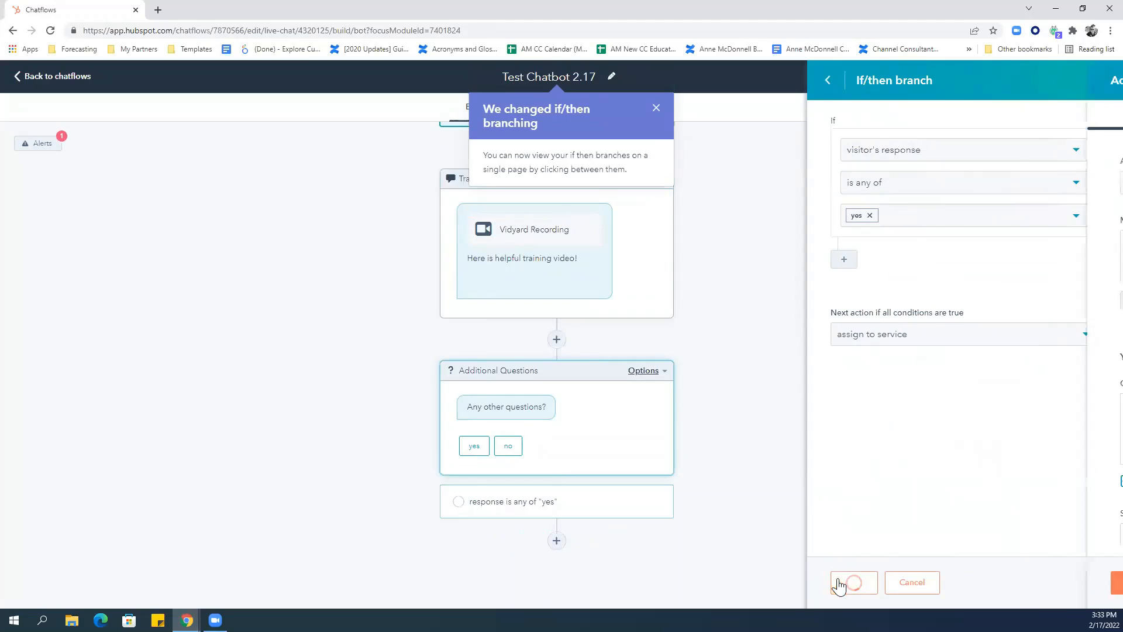
Add a 'no' if/then branch to Additional Questions that leads to a new simple message action.
{"action": "left_click", "coordinate": [636, 379]}
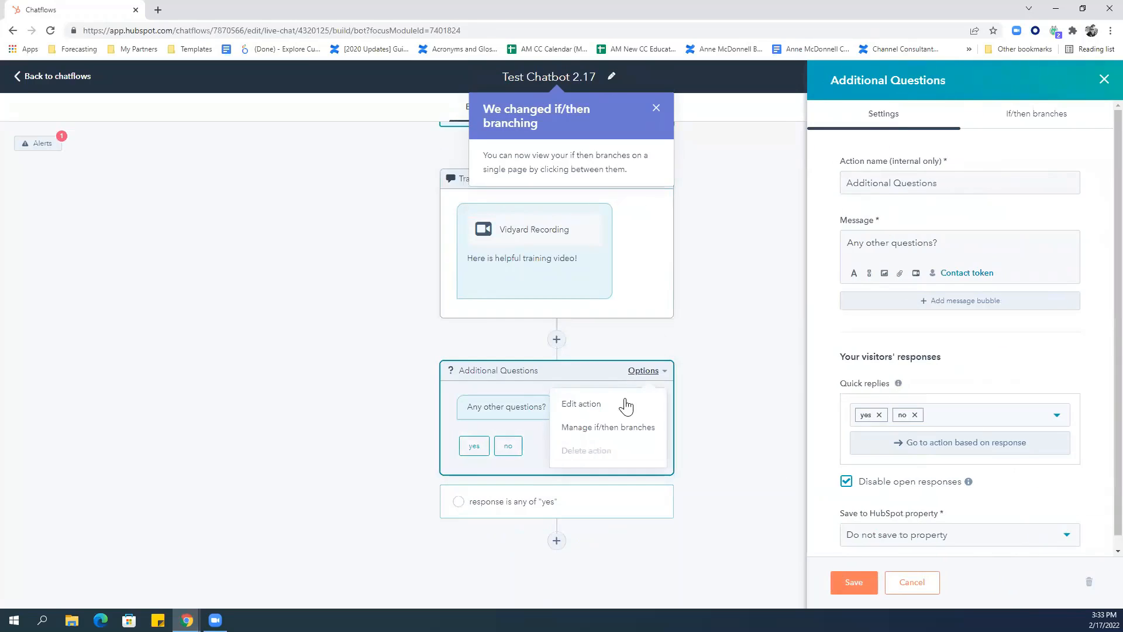
{"action": "left_click", "coordinate": [617, 426]}
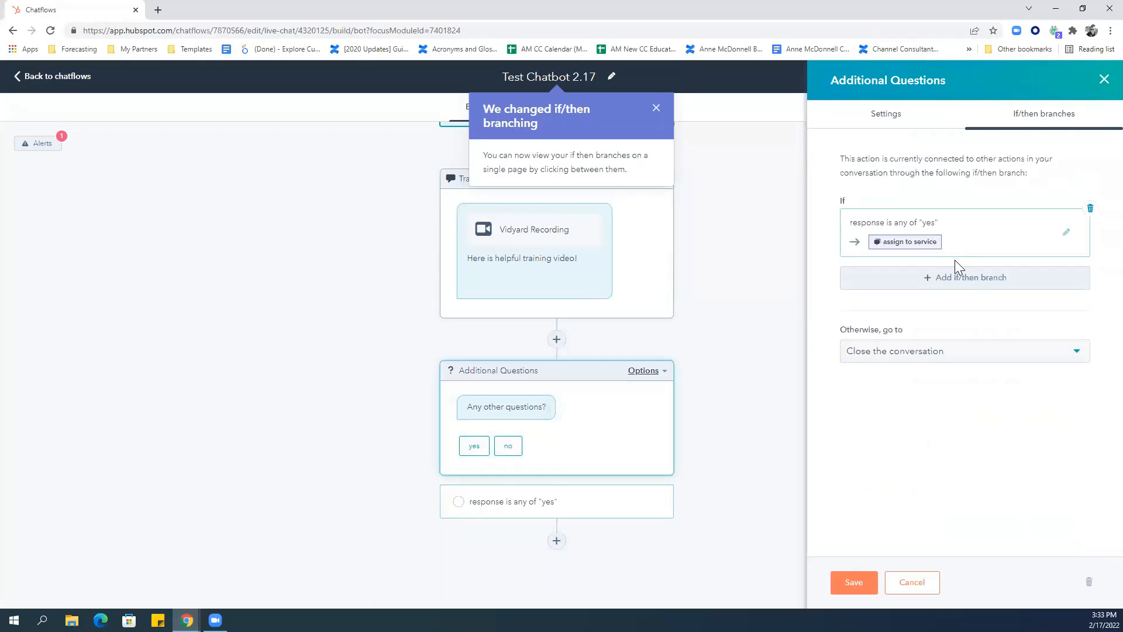
{"action": "left_click", "coordinate": [950, 279]}
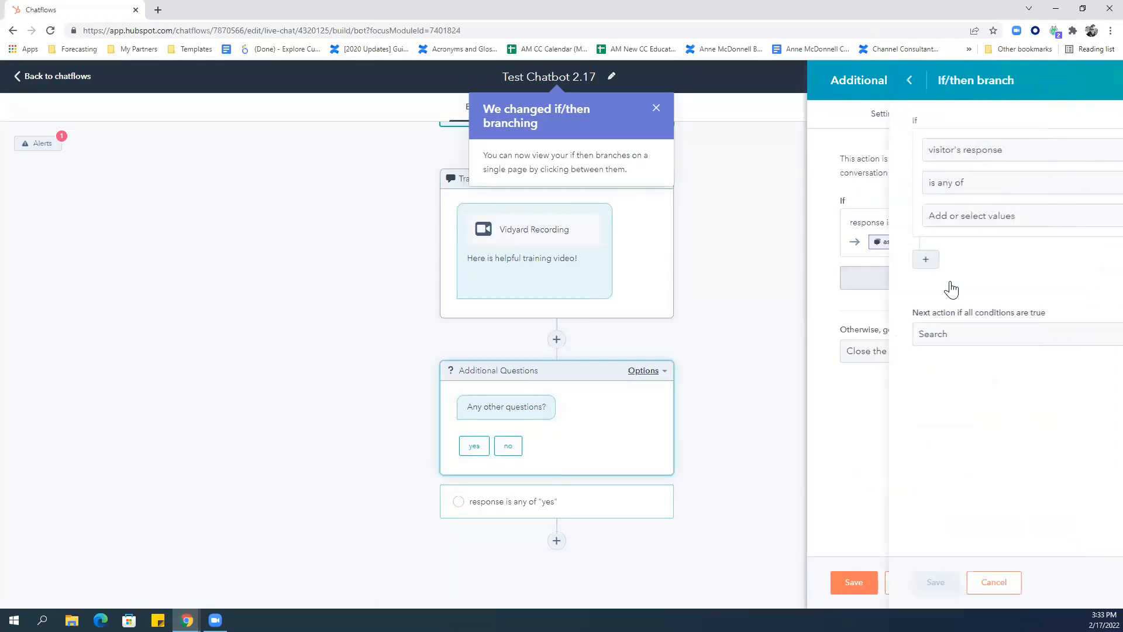
{"action": "left_click", "coordinate": [899, 216]}
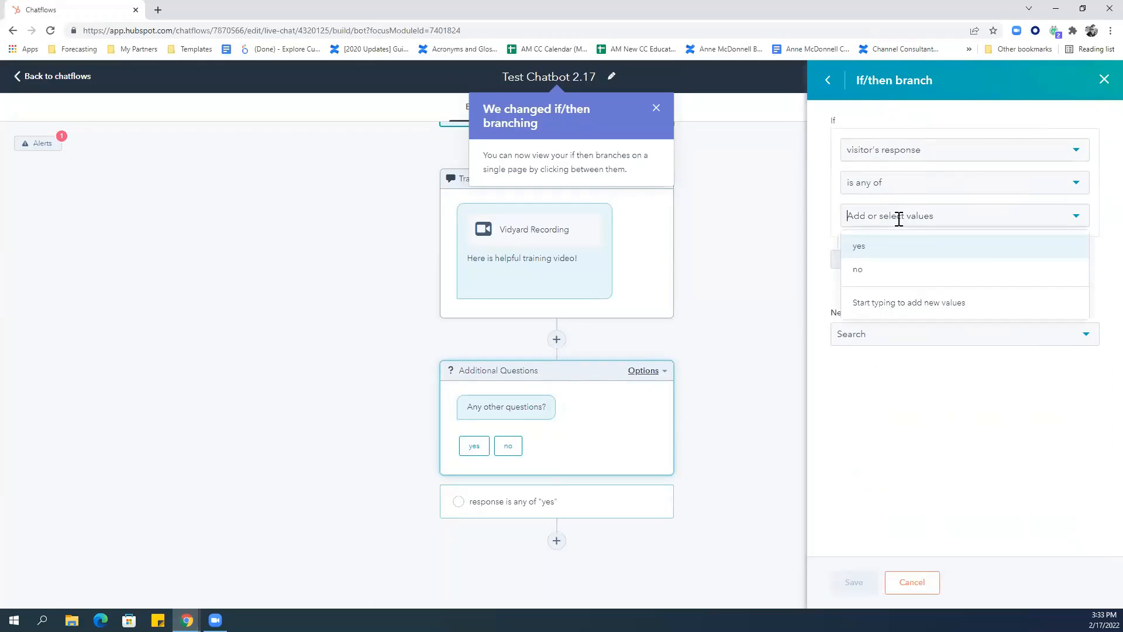
{"action": "left_click", "coordinate": [882, 270]}
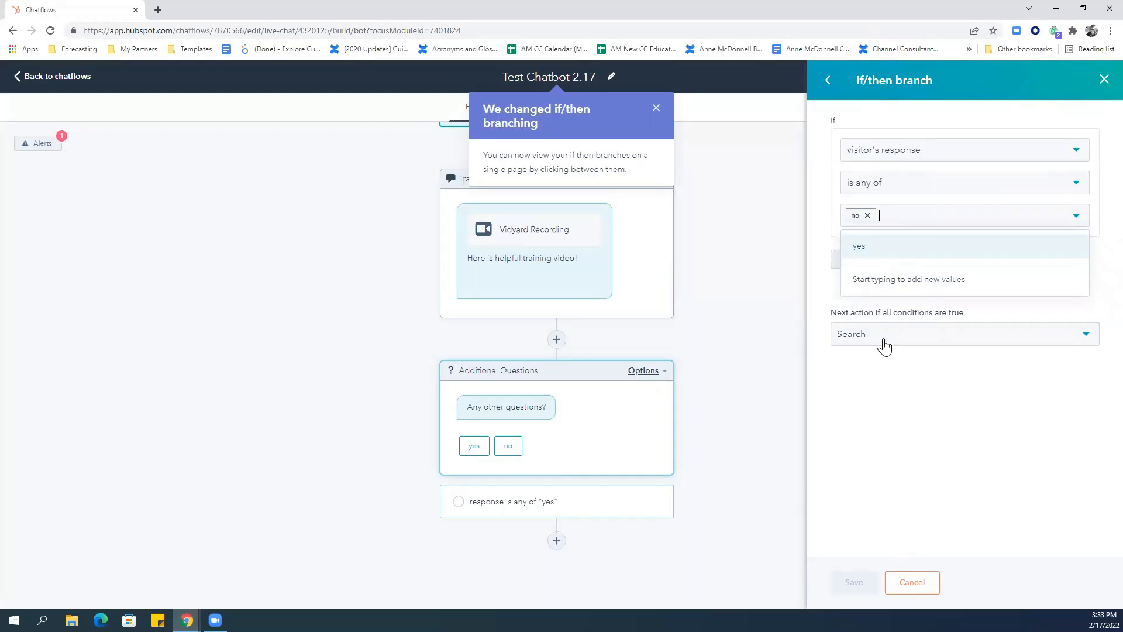
{"action": "left_click", "coordinate": [975, 401]}
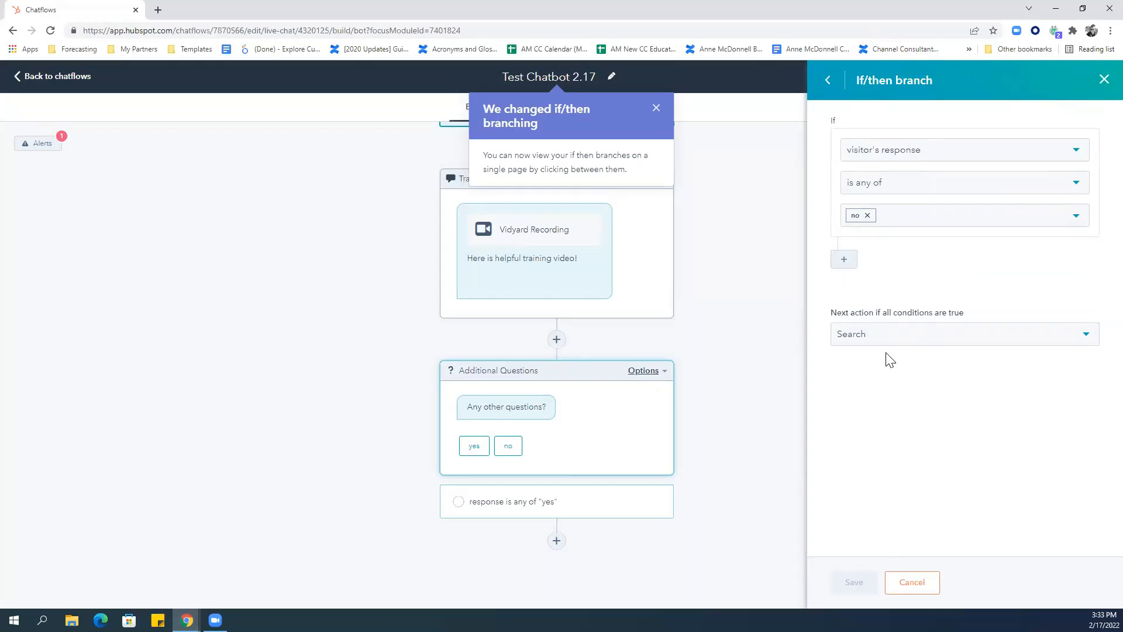
{"action": "left_click", "coordinate": [870, 345]}
{"action": "left_click", "coordinate": [875, 372]}
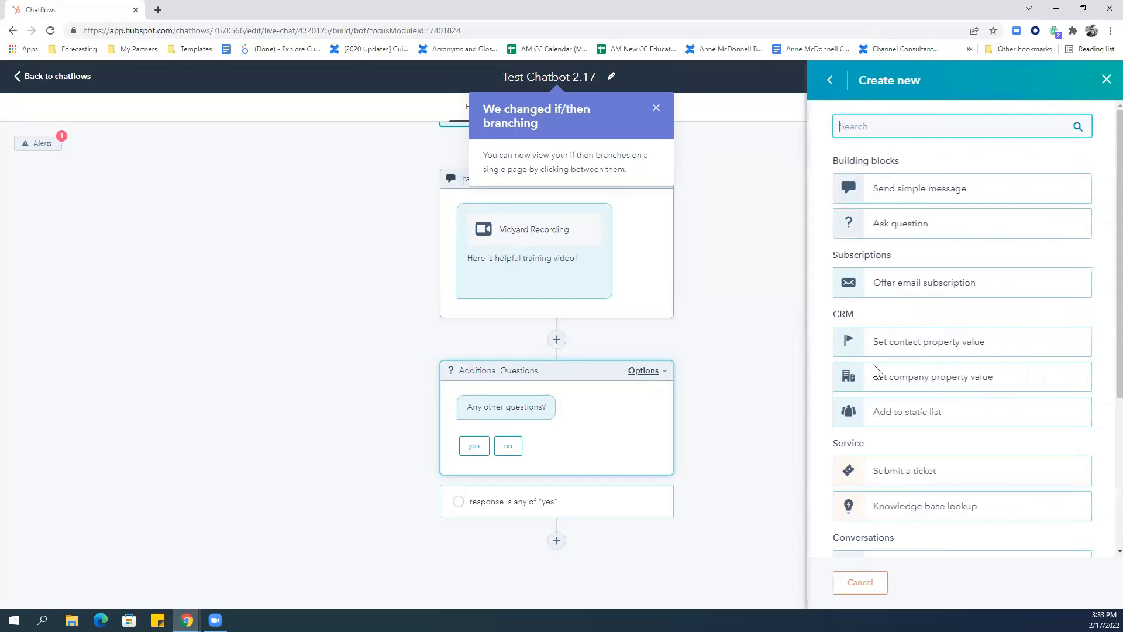
{"action": "left_click", "coordinate": [910, 204]}
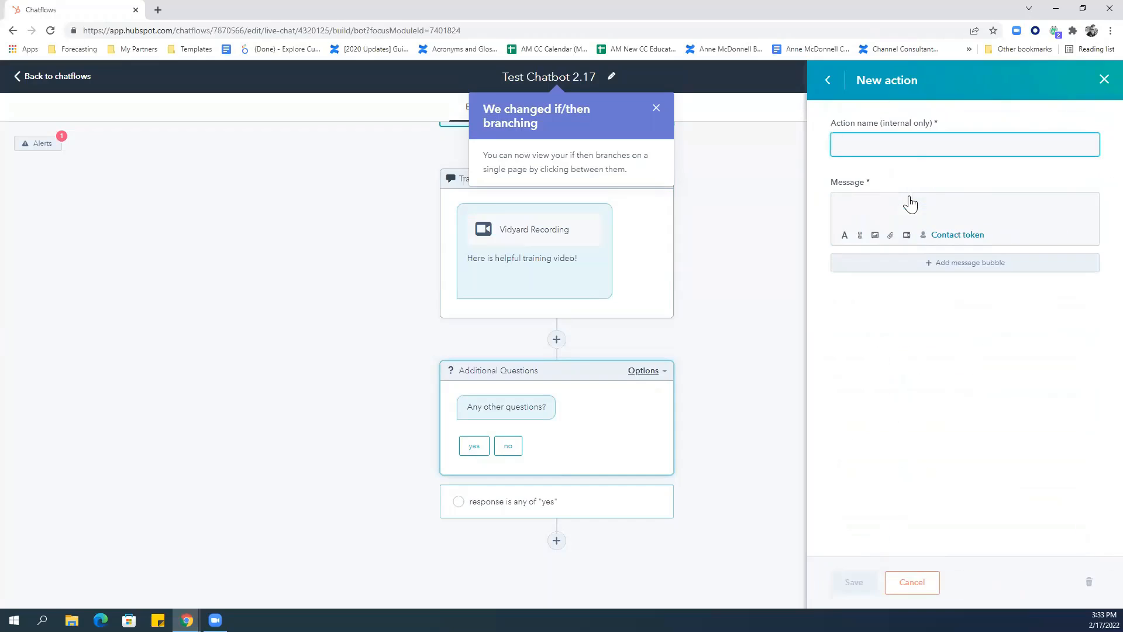
Name the message 'thank you and goodbye', make it say 'Thanks! Have a great day.', and save all panels.
{"action": "type", "text": "thank you aan"}
{"action": "key", "text": "BackSpace"}
{"action": "key", "text": "BackSpace"}
{"action": "type", "text": "nd goodbye"}
{"action": "left_click", "coordinate": [910, 196]}
{"action": "type", "text": "Thanka"}
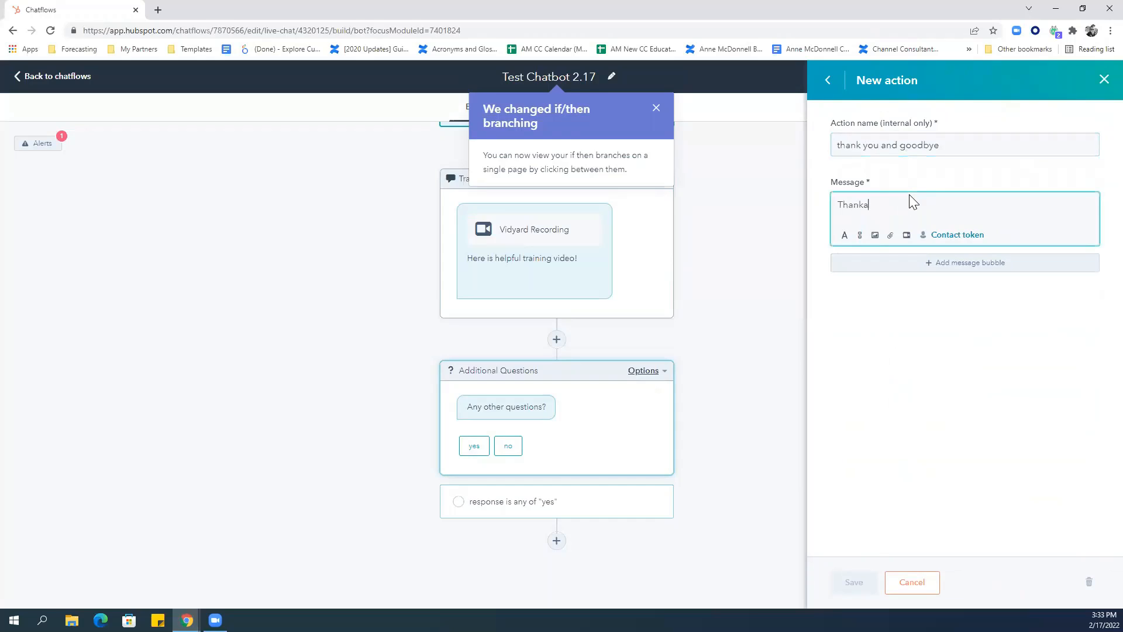
{"action": "key", "text": "BackSpace"}
{"action": "type", "text": "s! "}
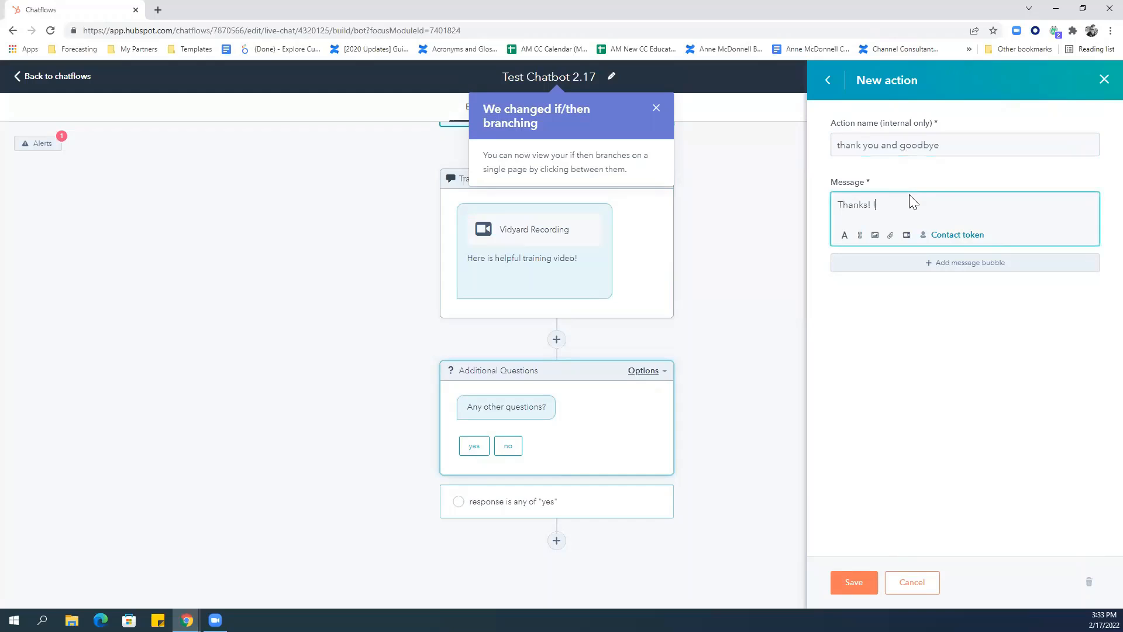
{"action": "type", "text": "Have a grea"}
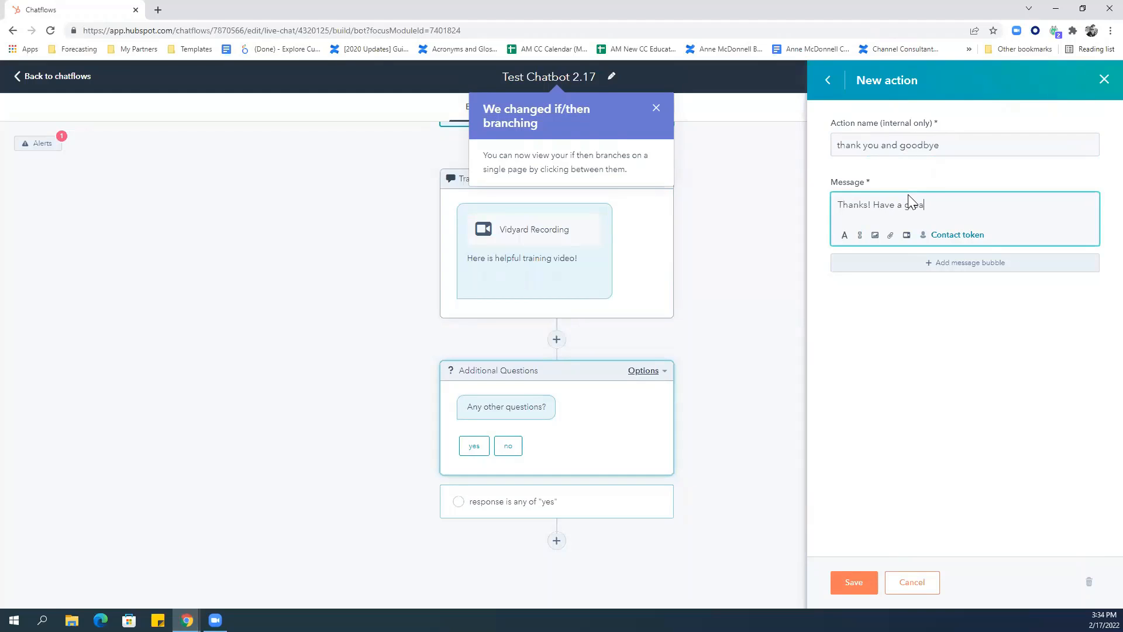
{"action": "type", "text": "t day -"}
{"action": "key", "text": "BackSpace"}
{"action": "type", "text": "."}
{"action": "left_click", "coordinate": [853, 593]}
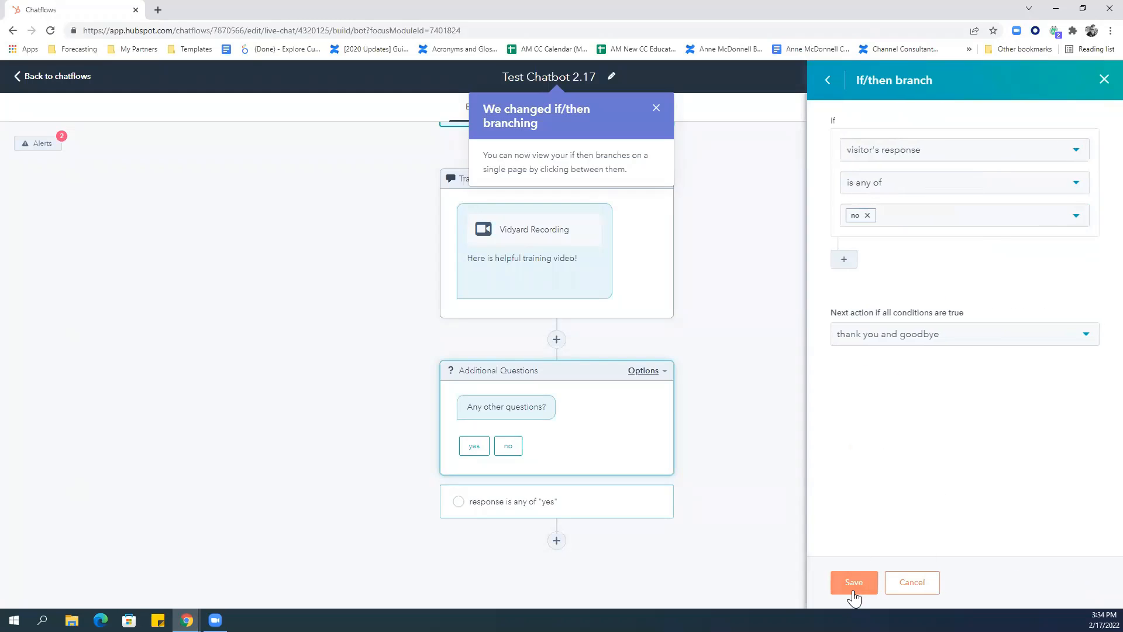
{"action": "left_click", "coordinate": [853, 582]}
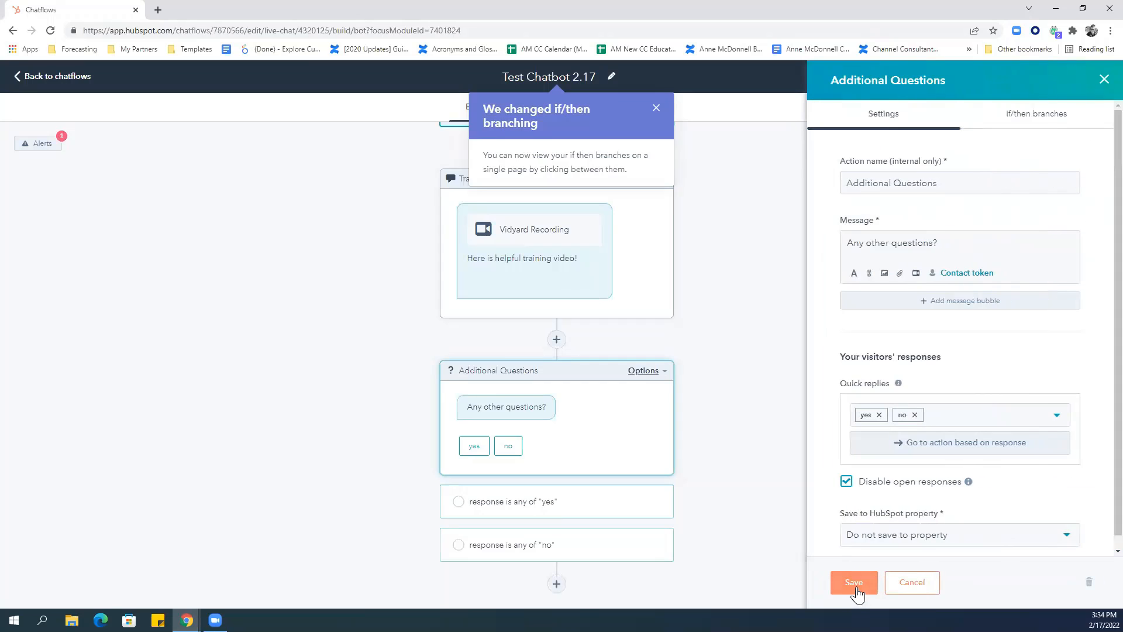
{"action": "left_click", "coordinate": [853, 590]}
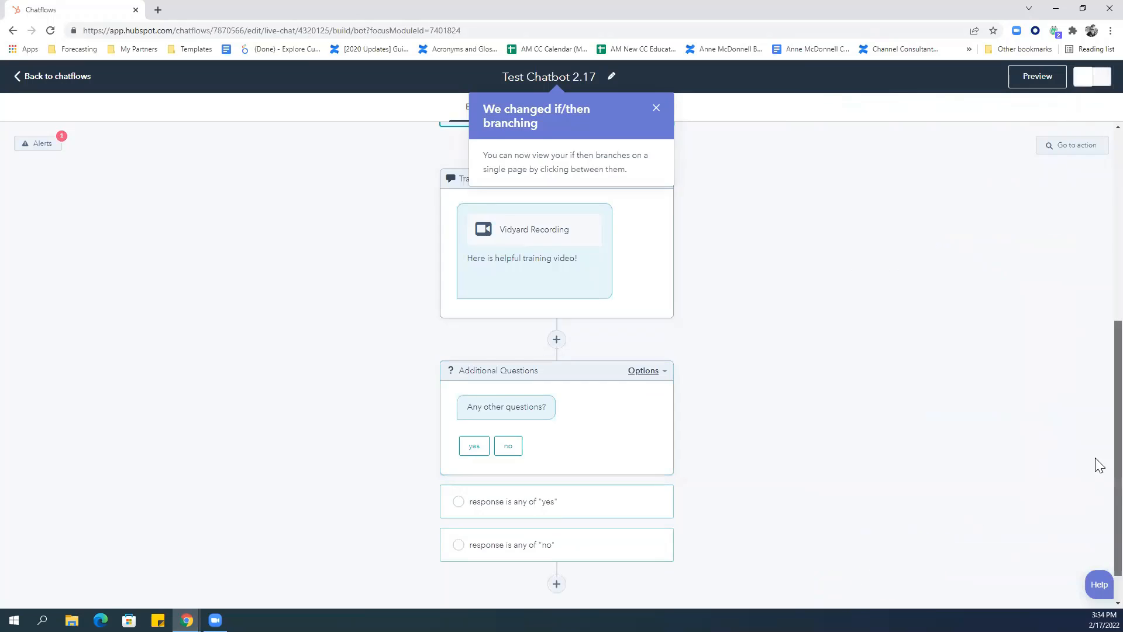
{"action": "scroll", "coordinate": [1097, 465], "scroll_direction": "up", "scroll_amount": 6}
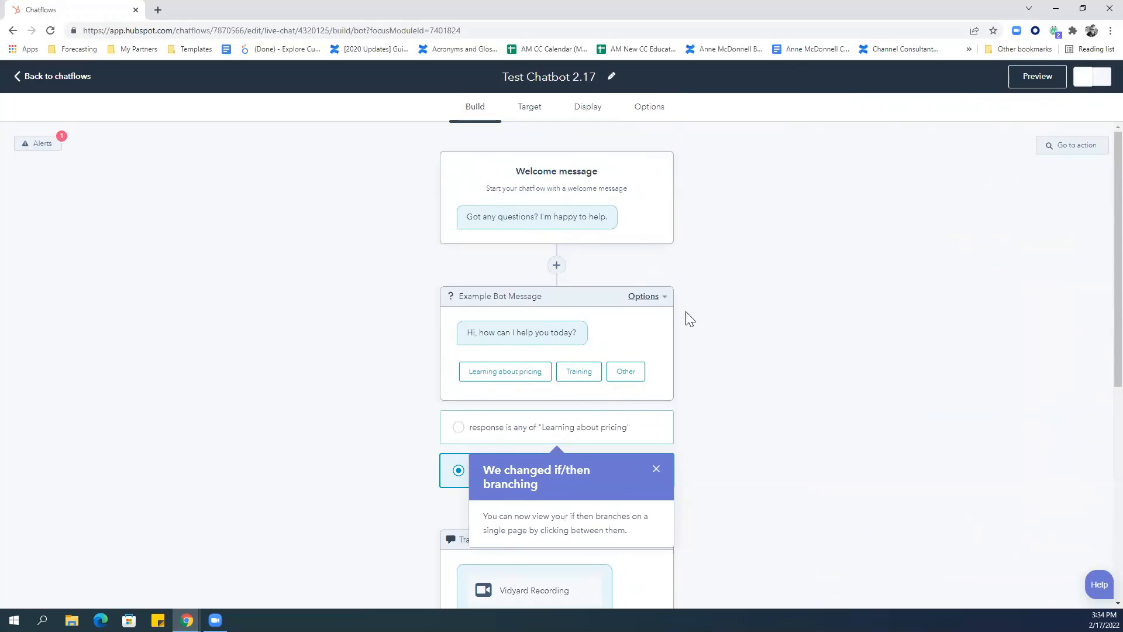
Add a third if/then branch to Example Bot Message matching 'Other' and start a new action for it.
{"action": "left_click", "coordinate": [635, 298]}
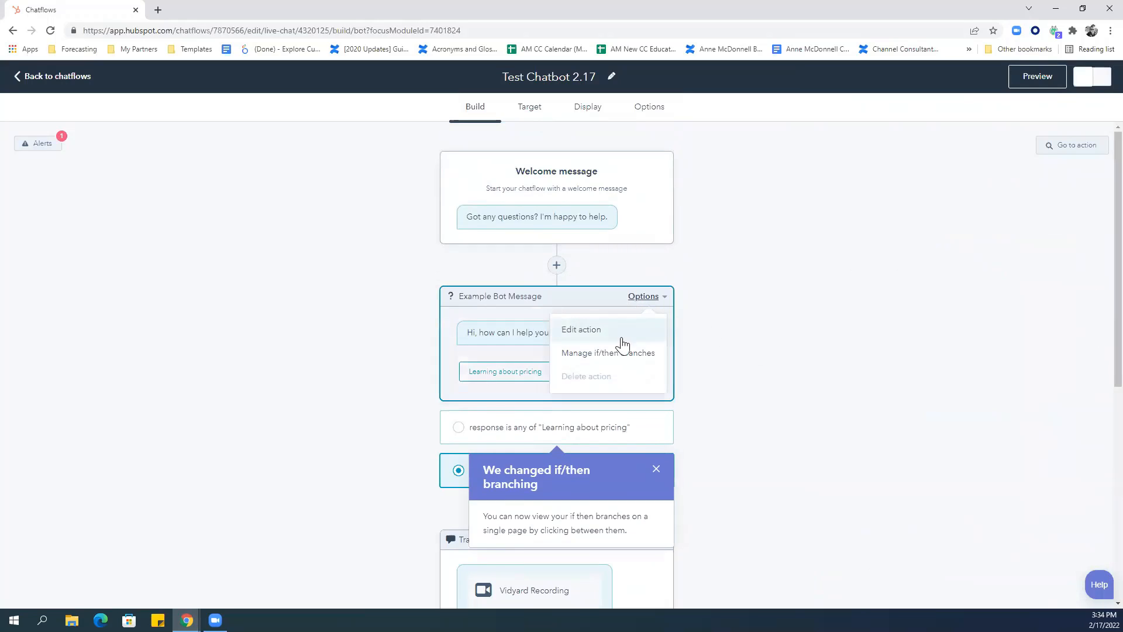
{"action": "left_click", "coordinate": [620, 357]}
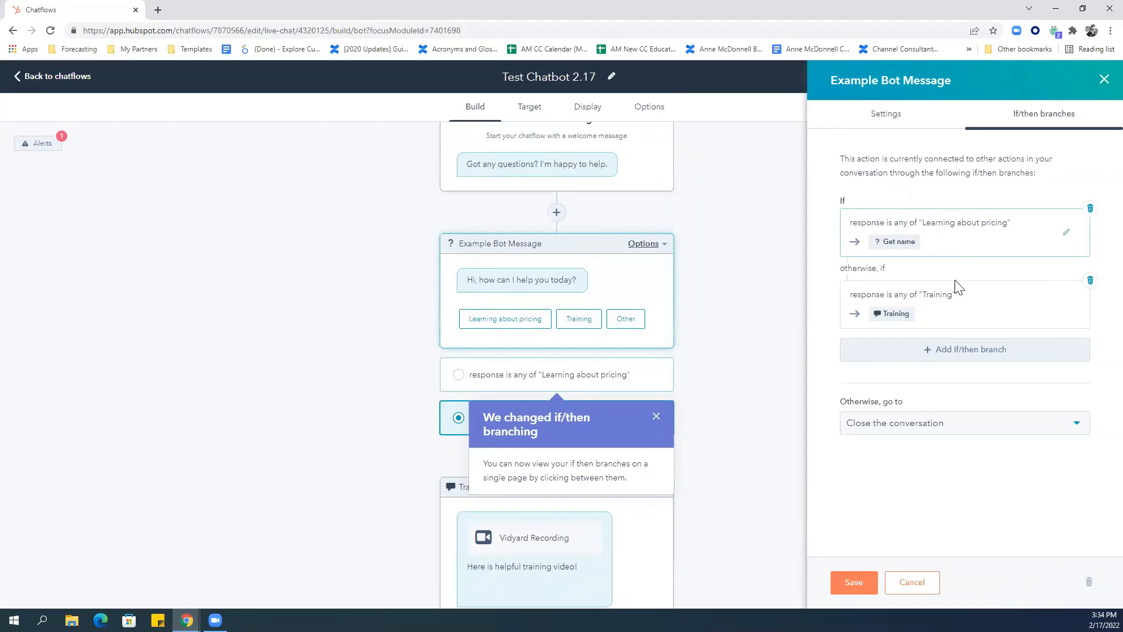
{"action": "left_click", "coordinate": [971, 351]}
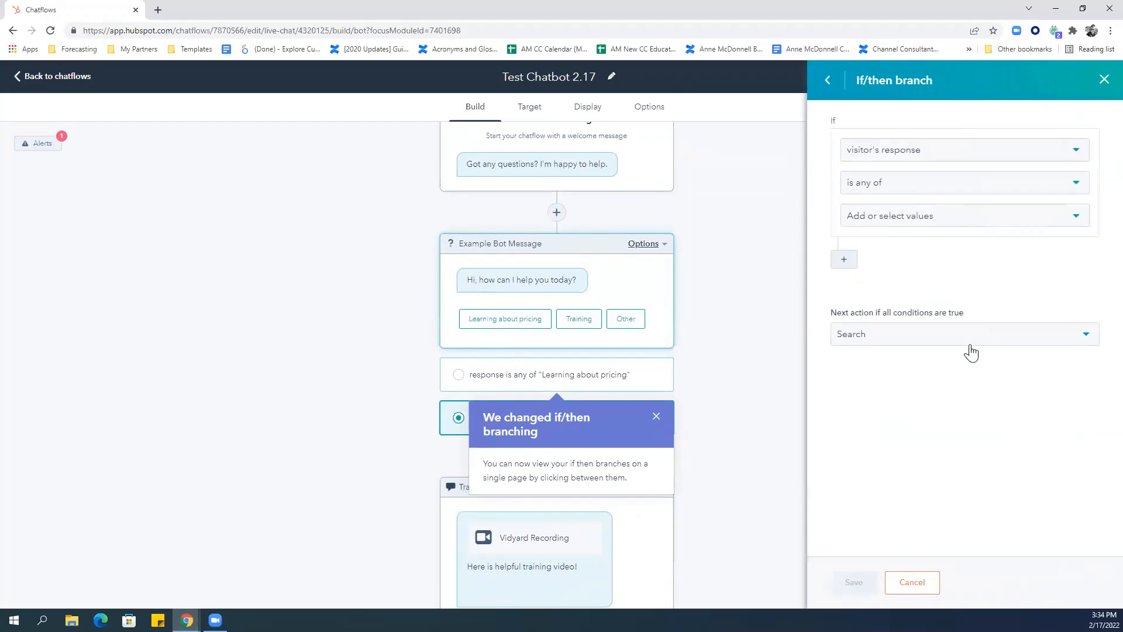
{"action": "left_click", "coordinate": [944, 219]}
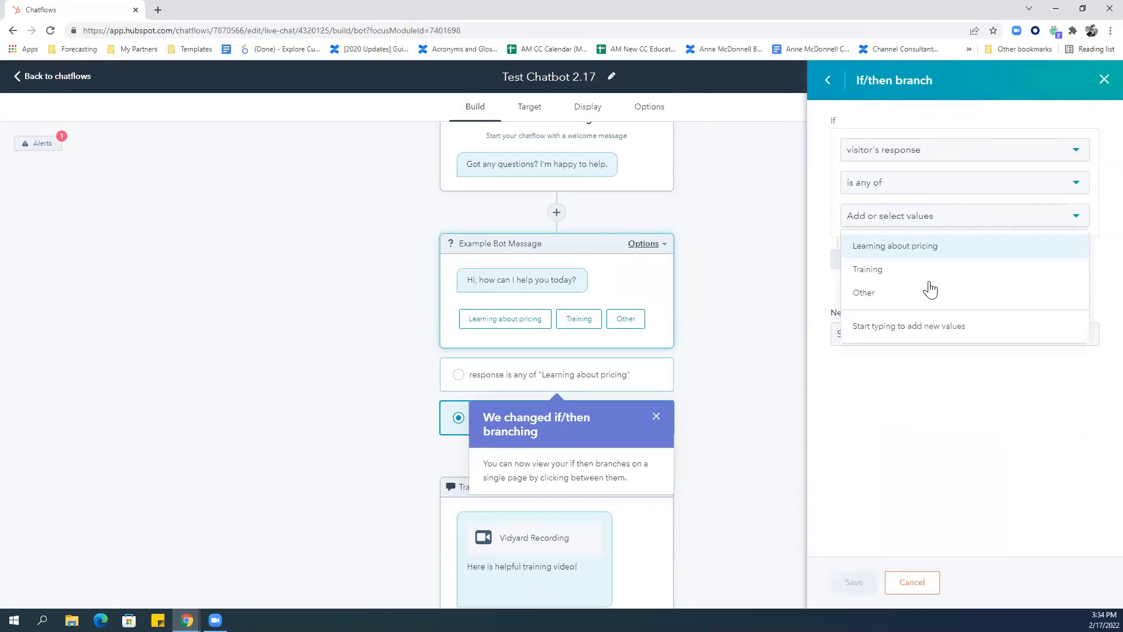
{"action": "left_click", "coordinate": [929, 293]}
{"action": "left_click", "coordinate": [971, 416]}
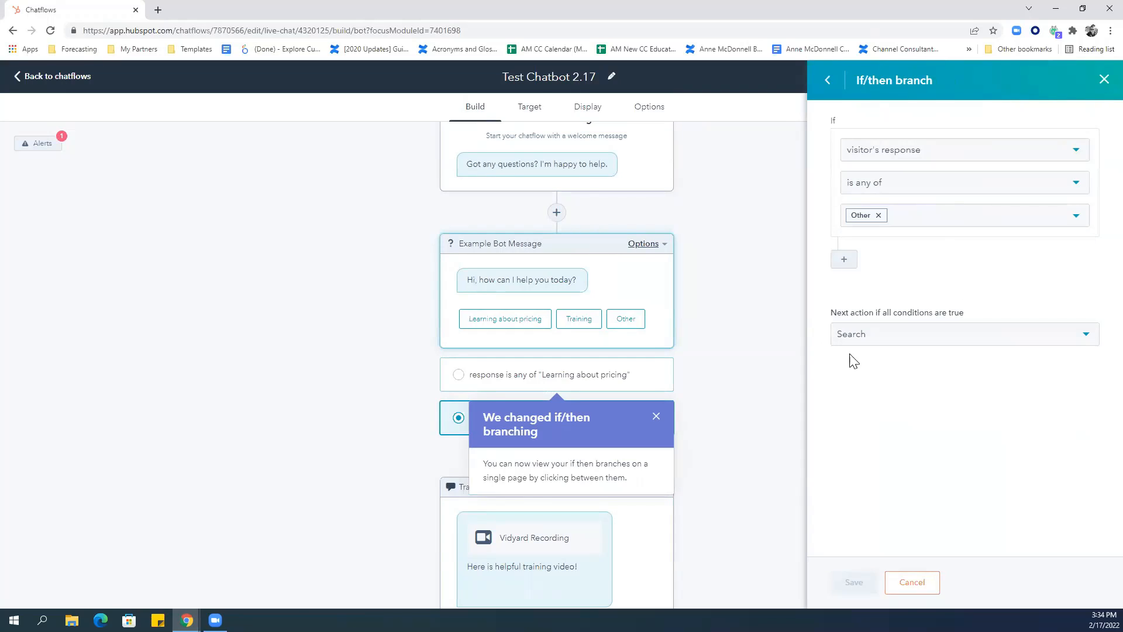
{"action": "left_click", "coordinate": [896, 337]}
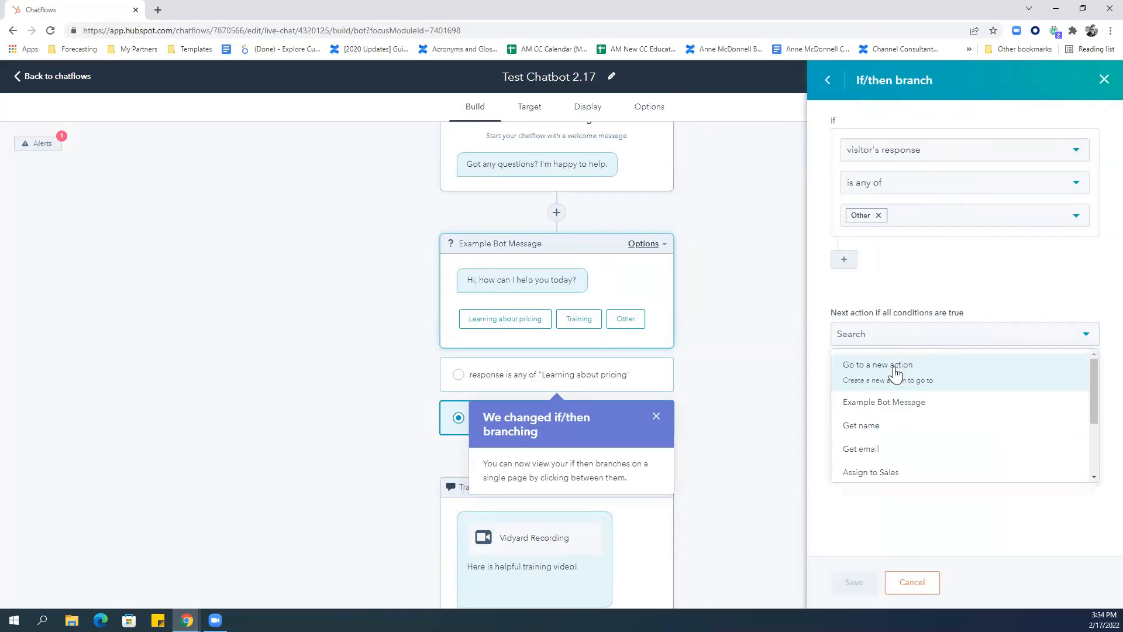
{"action": "left_click", "coordinate": [895, 366]}
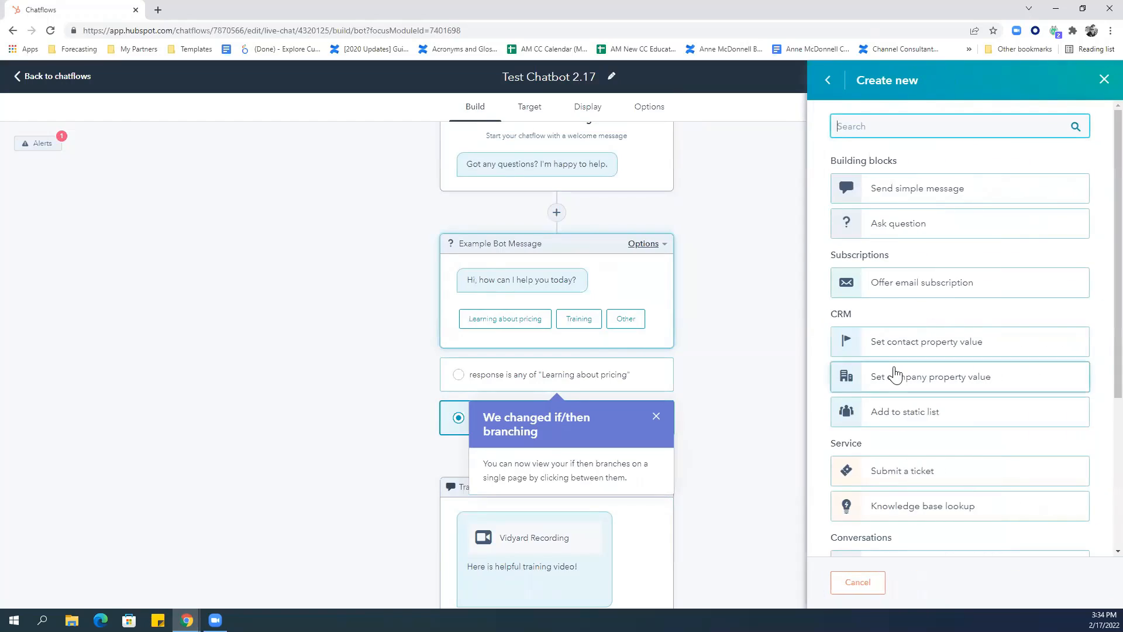
Make the Other branch a 'Create a Ticket' action with Low priority, saving action, branch and bot message.
{"action": "left_click", "coordinate": [935, 483]}
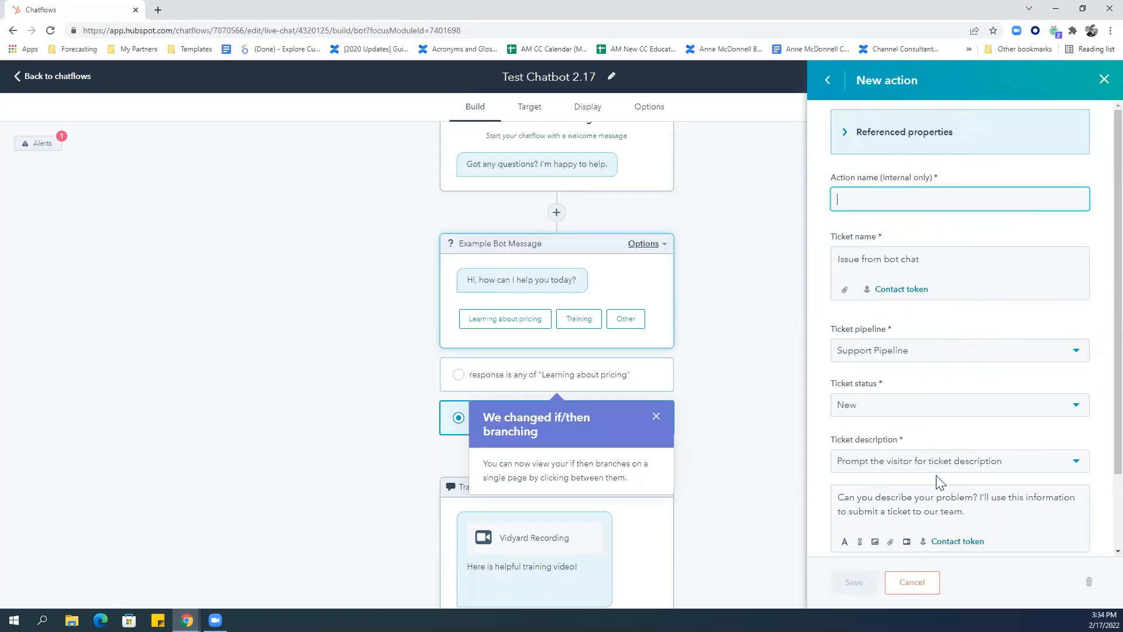
{"action": "type", "text": "C"}
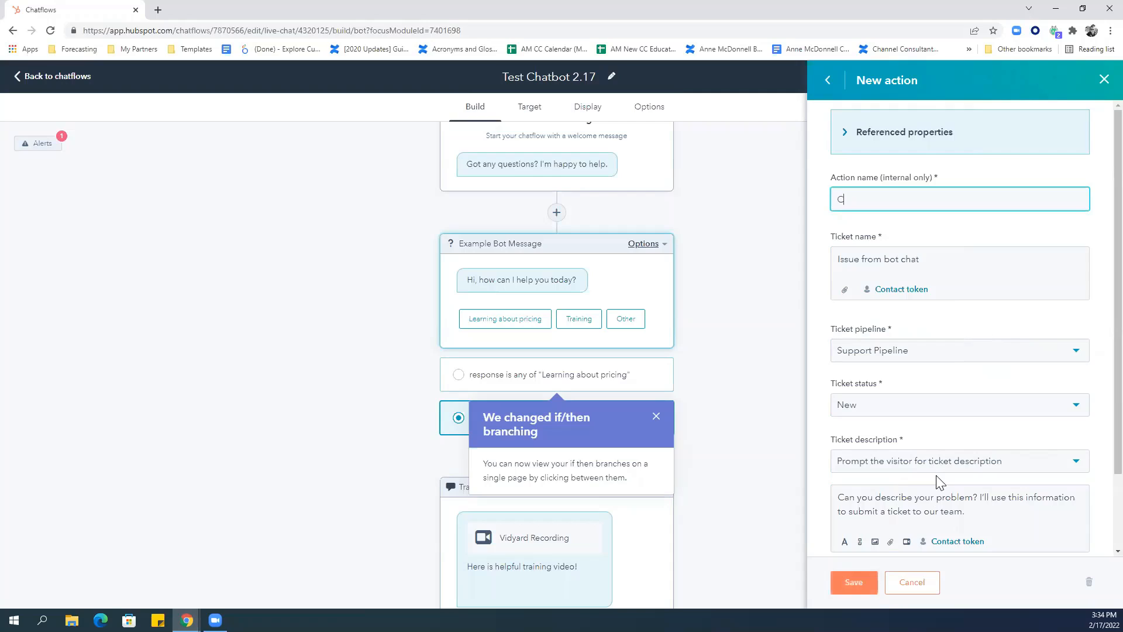
{"action": "type", "text": "reate a Ticket"}
{"action": "scroll", "coordinate": [1097, 171], "scroll_direction": "down", "scroll_amount": 2}
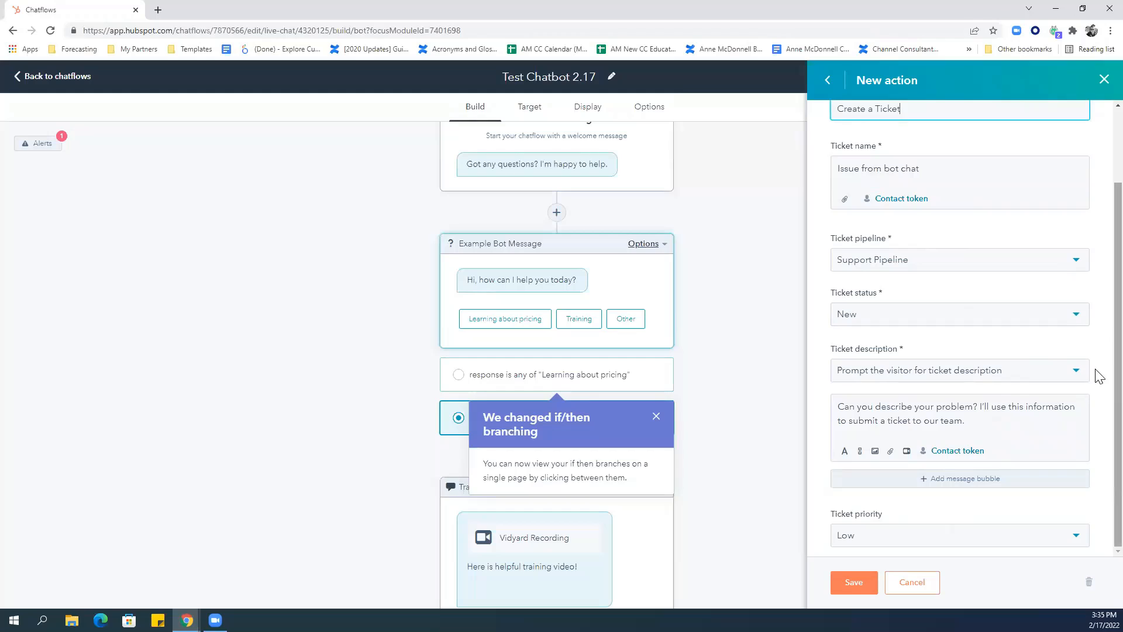
{"action": "left_click", "coordinate": [974, 541]}
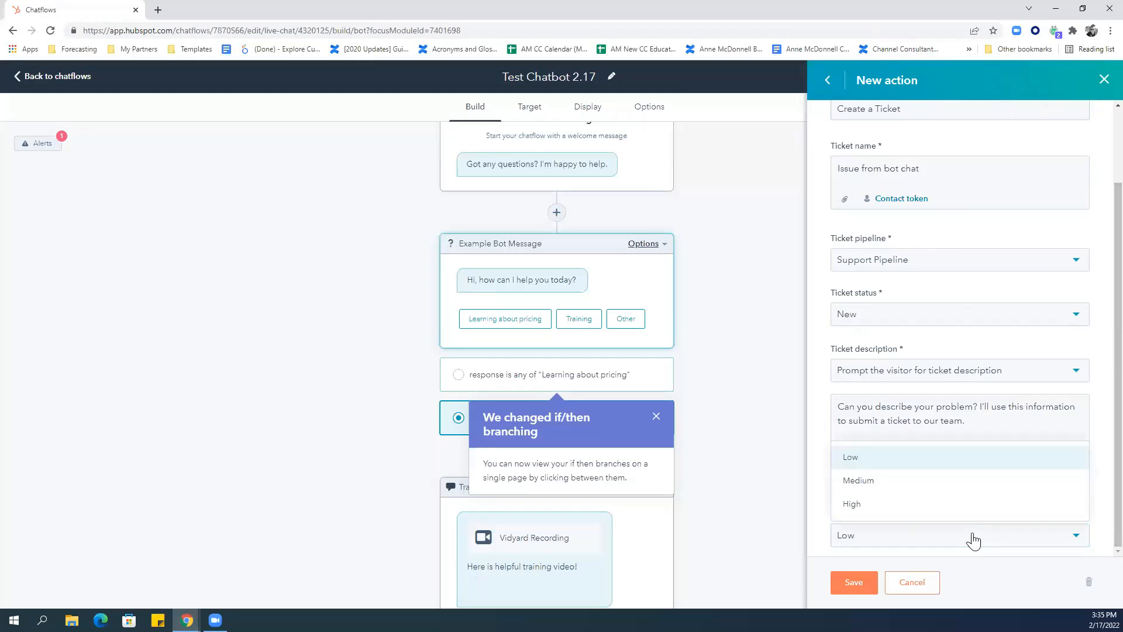
{"action": "left_click", "coordinate": [974, 541]}
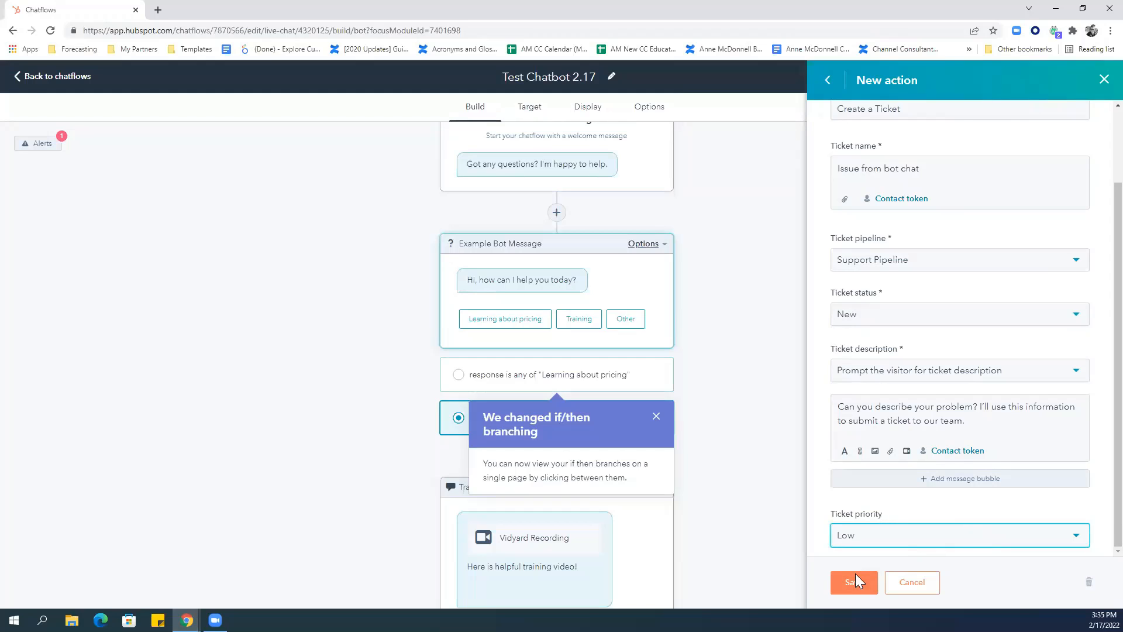
{"action": "left_click", "coordinate": [840, 583]}
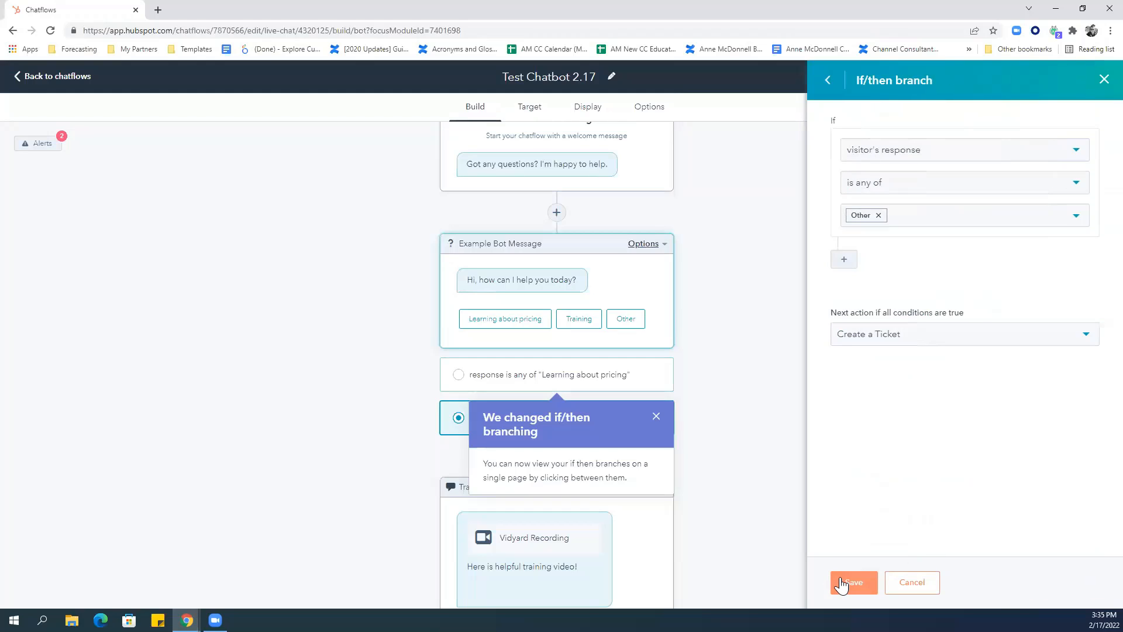
{"action": "left_click", "coordinate": [841, 583]}
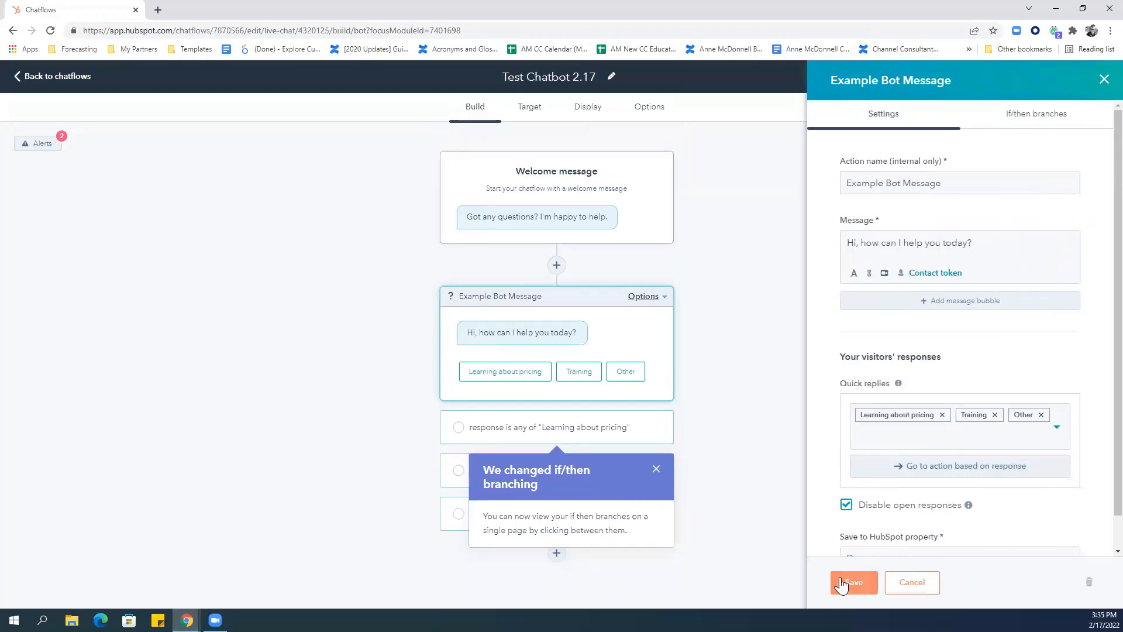
{"action": "left_click", "coordinate": [840, 583]}
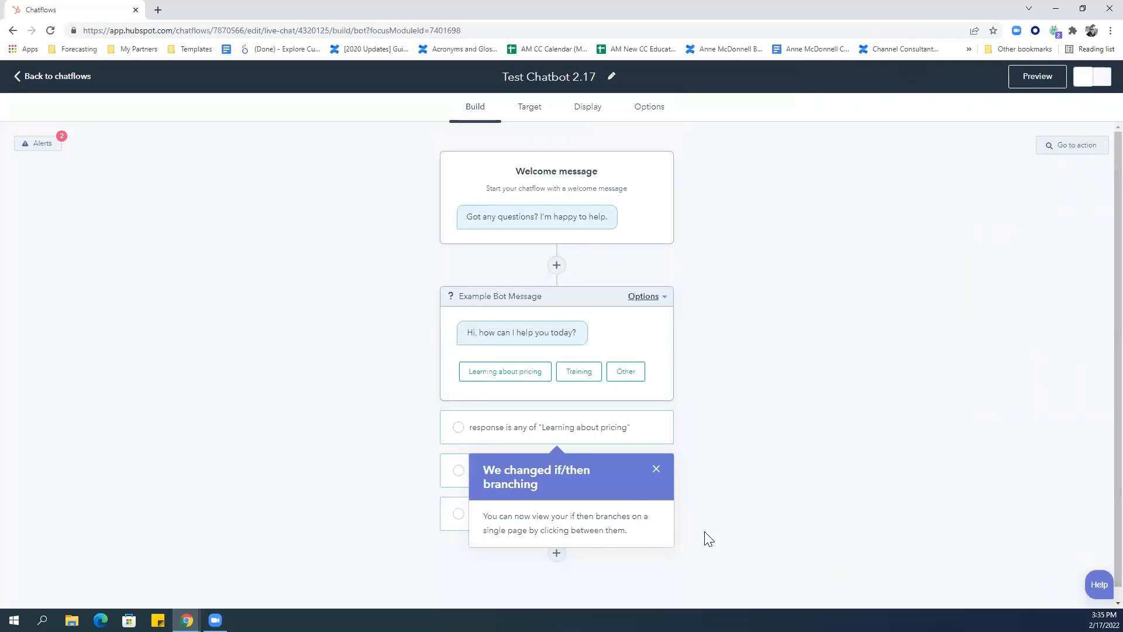
Preview the bot, choose 'Learning about pricing', send a visitor name and email address, then restart.
{"action": "left_click", "coordinate": [655, 469]}
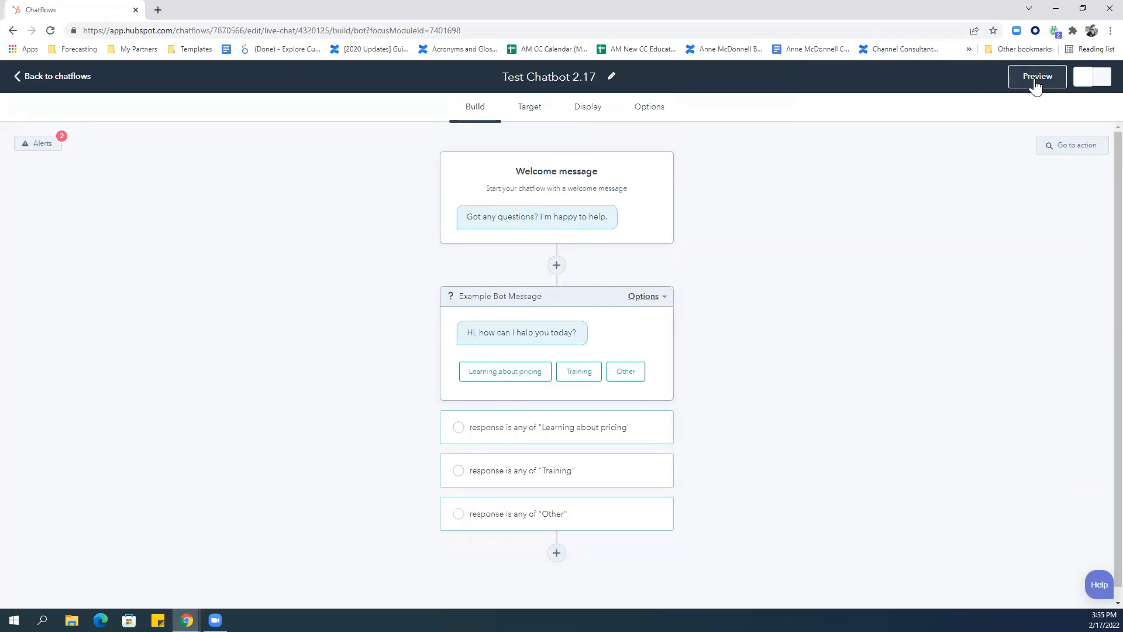
{"action": "left_click", "coordinate": [1035, 82]}
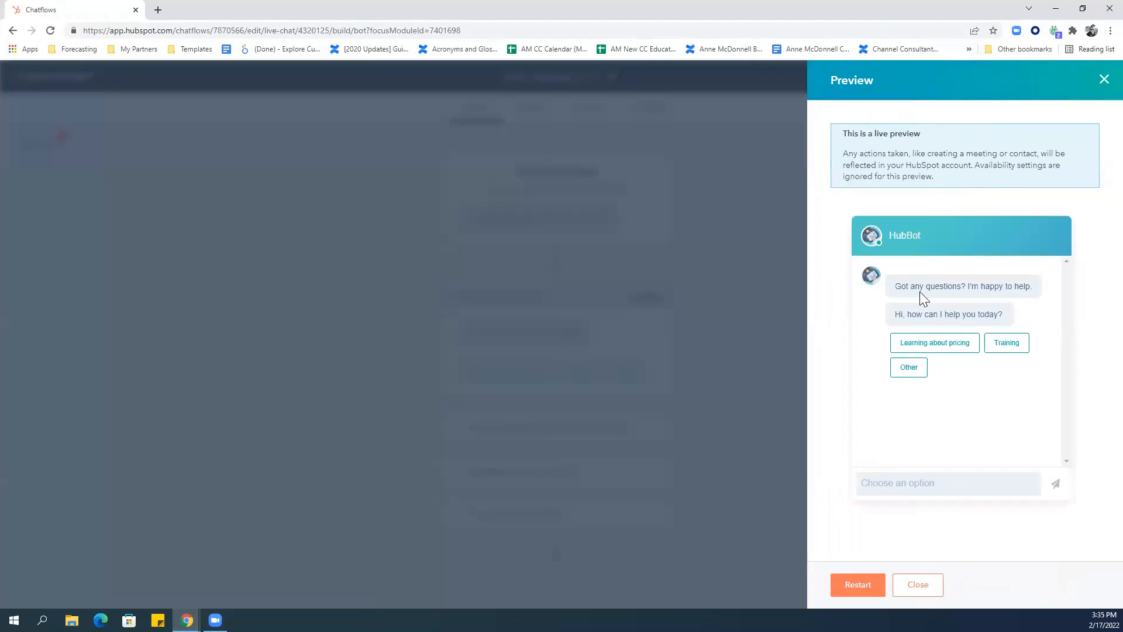
{"action": "left_click", "coordinate": [934, 345]}
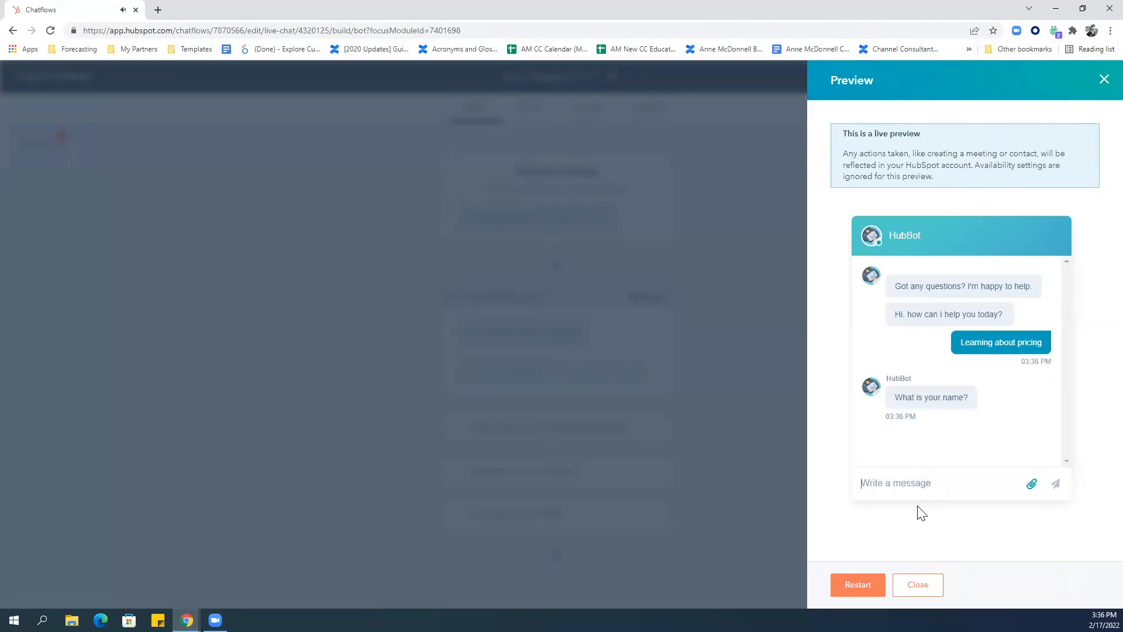
{"action": "type", "text": "Anne M"}
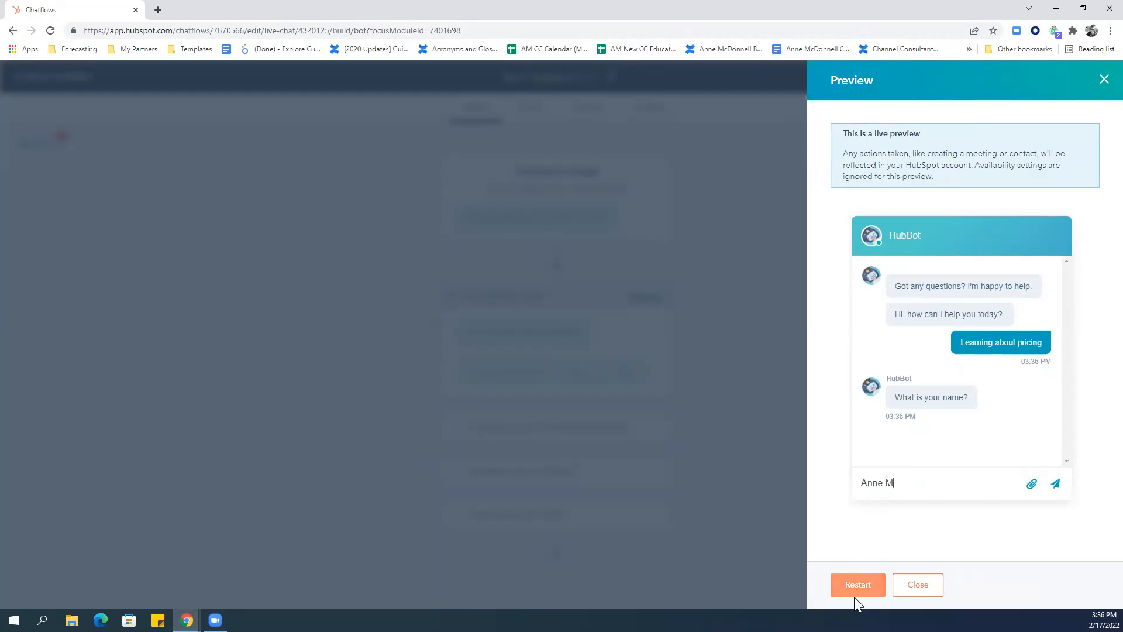
{"action": "key", "text": "Return"}
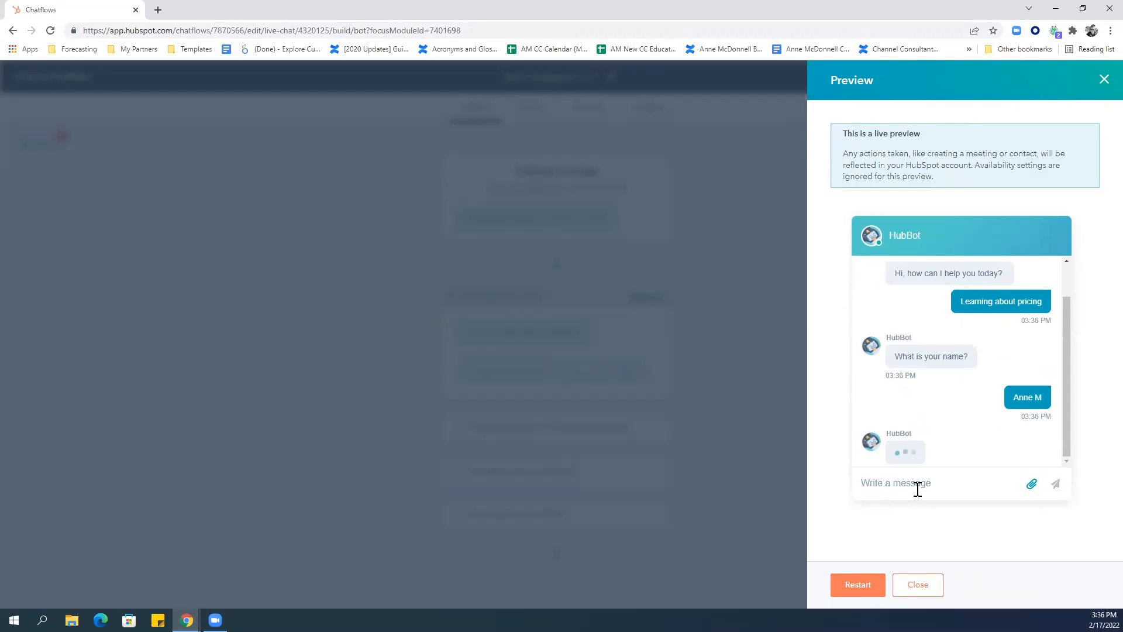
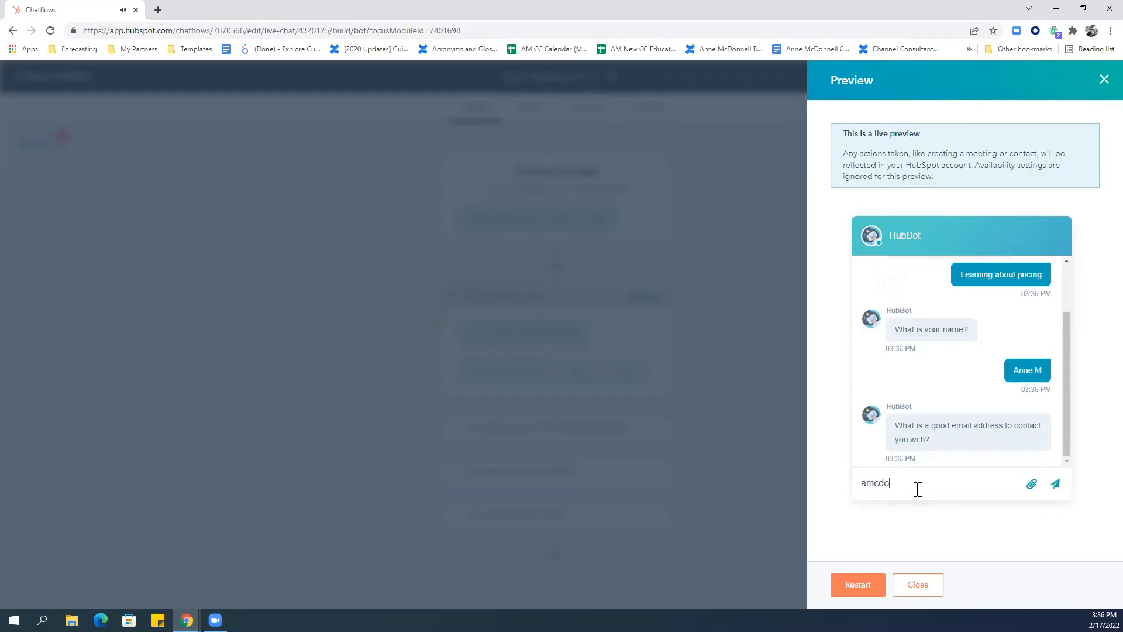
{"action": "key", "text": "Return"}
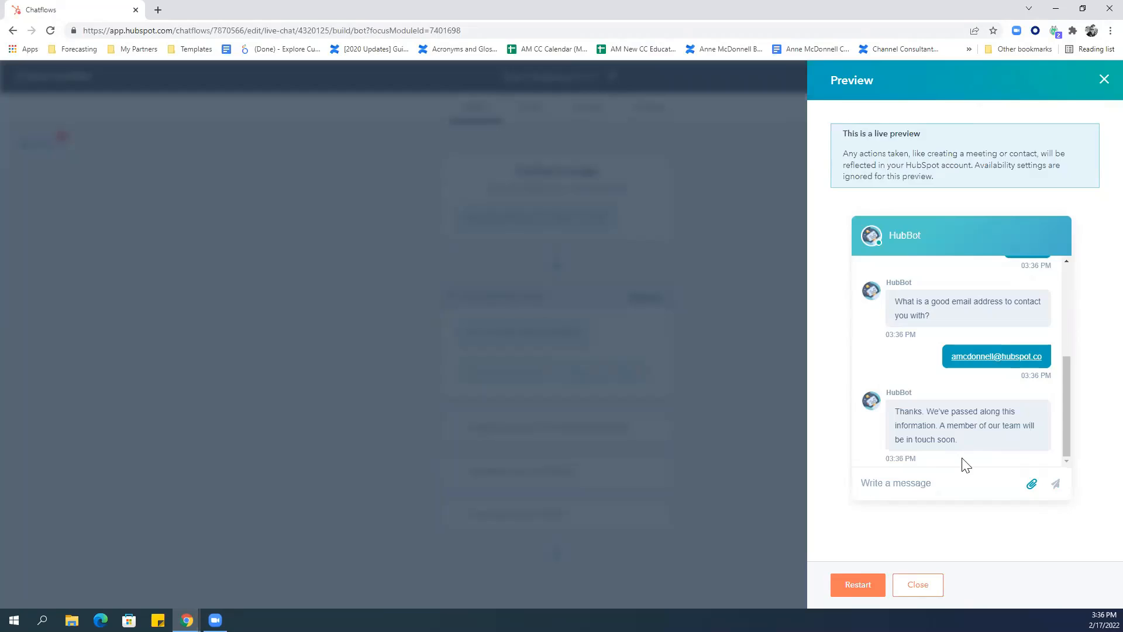
{"action": "left_click", "coordinate": [858, 585]}
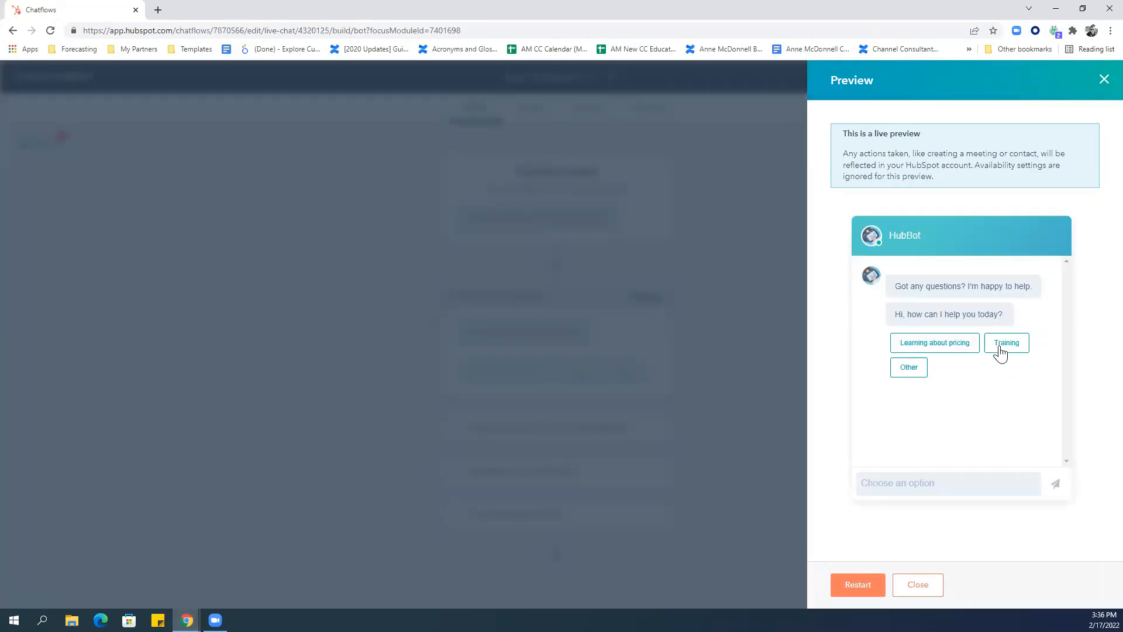
Choose 'Training', scroll through the video message, answer 'no' to further questions, and restart the preview.
{"action": "left_click", "coordinate": [1000, 349]}
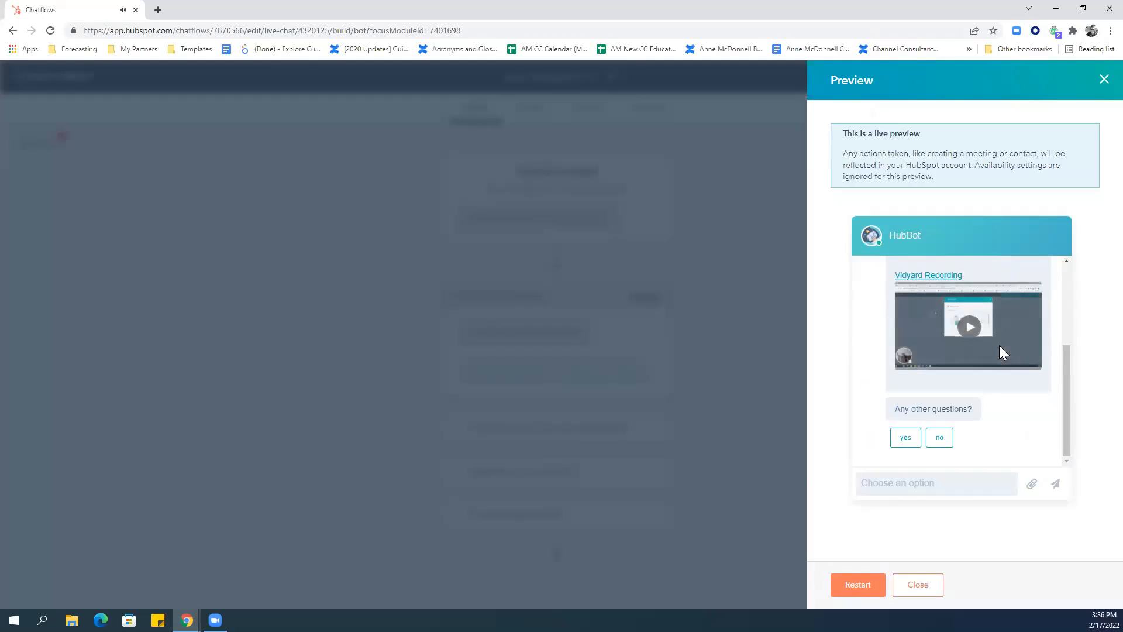
{"action": "left_click_drag", "start_coordinate": [1066, 392], "coordinate": [1063, 330]}
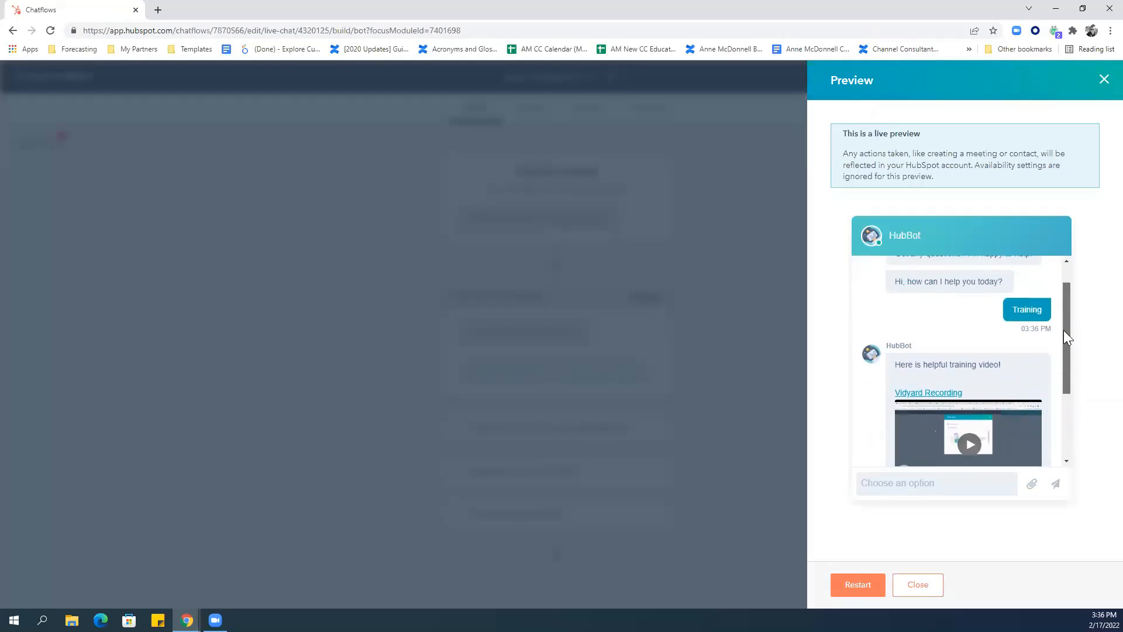
{"action": "left_click_drag", "start_coordinate": [1063, 329], "coordinate": [1068, 370]}
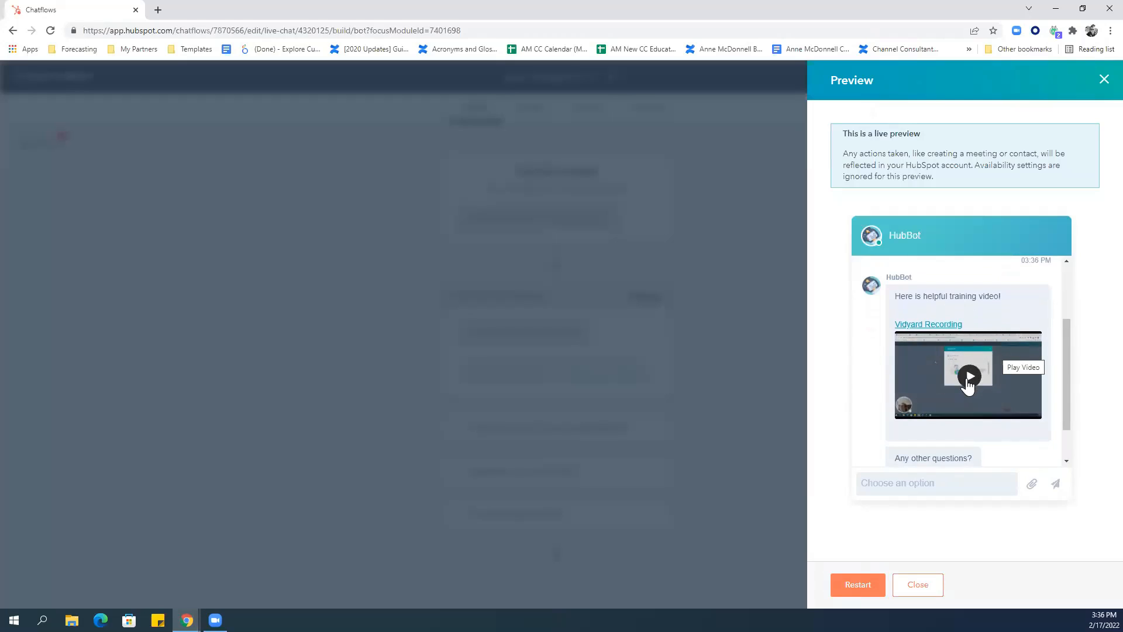
{"action": "left_click_drag", "start_coordinate": [1065, 363], "coordinate": [1066, 389]}
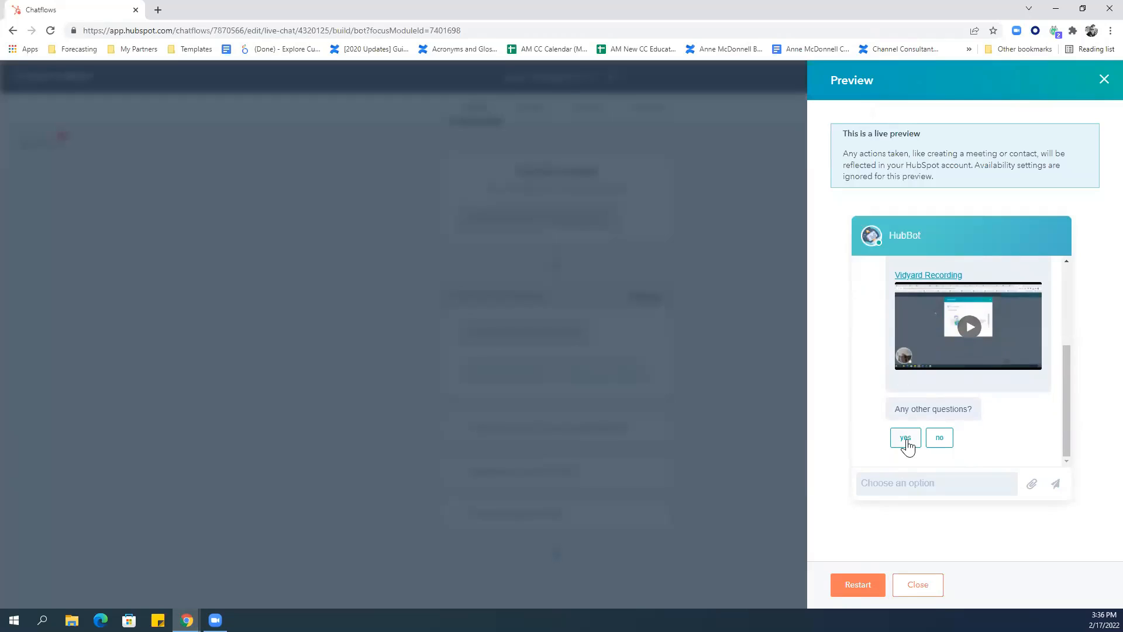
{"action": "left_click", "coordinate": [937, 439]}
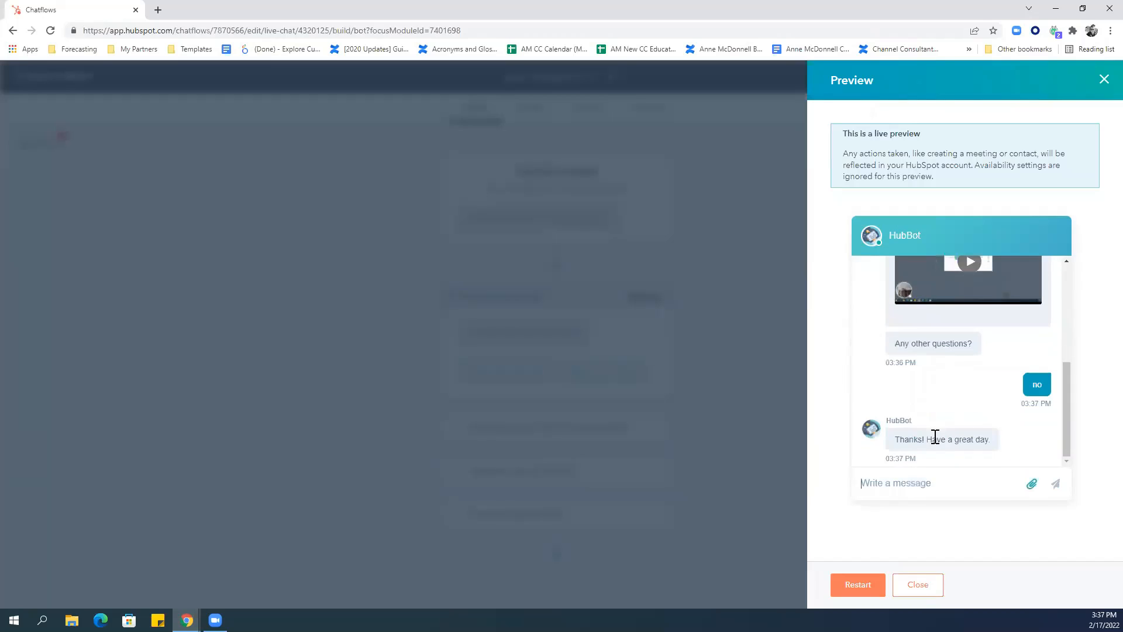
{"action": "left_click", "coordinate": [870, 587]}
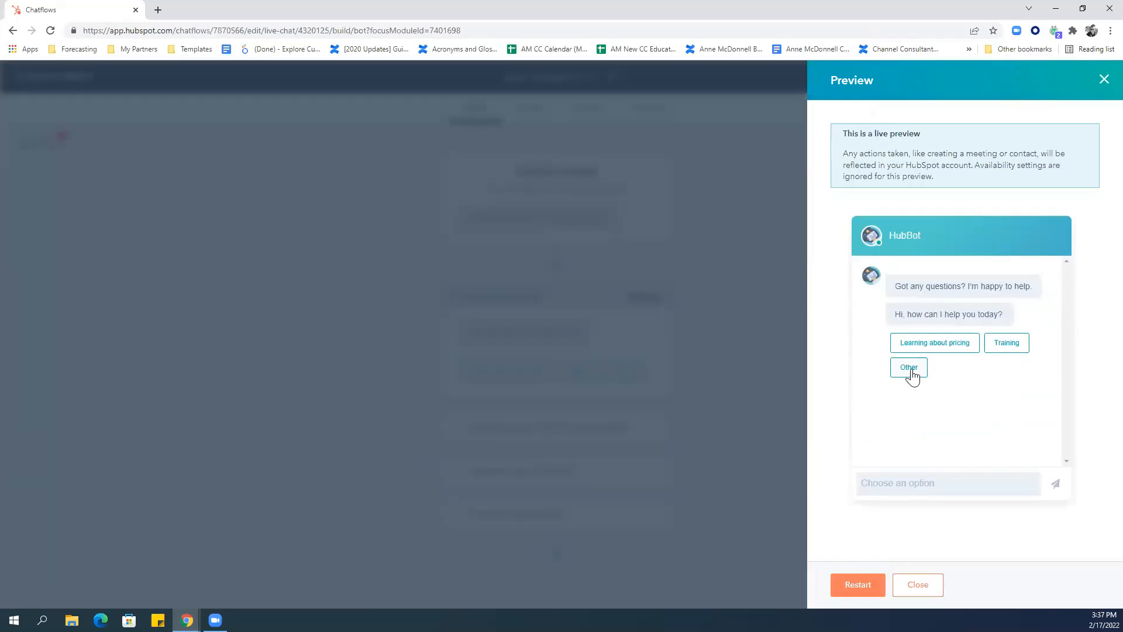
Choose 'Other', send 'I don't understand how this works' as the problem, then close the preview.
{"action": "left_click", "coordinate": [910, 369]}
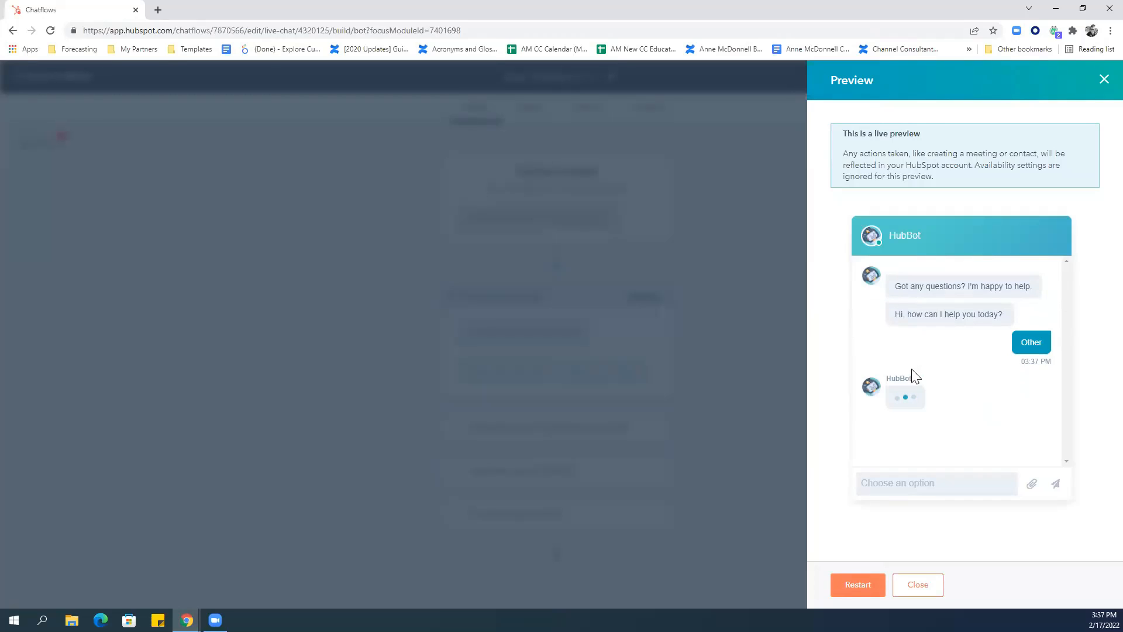
{"action": "left_click", "coordinate": [924, 483]}
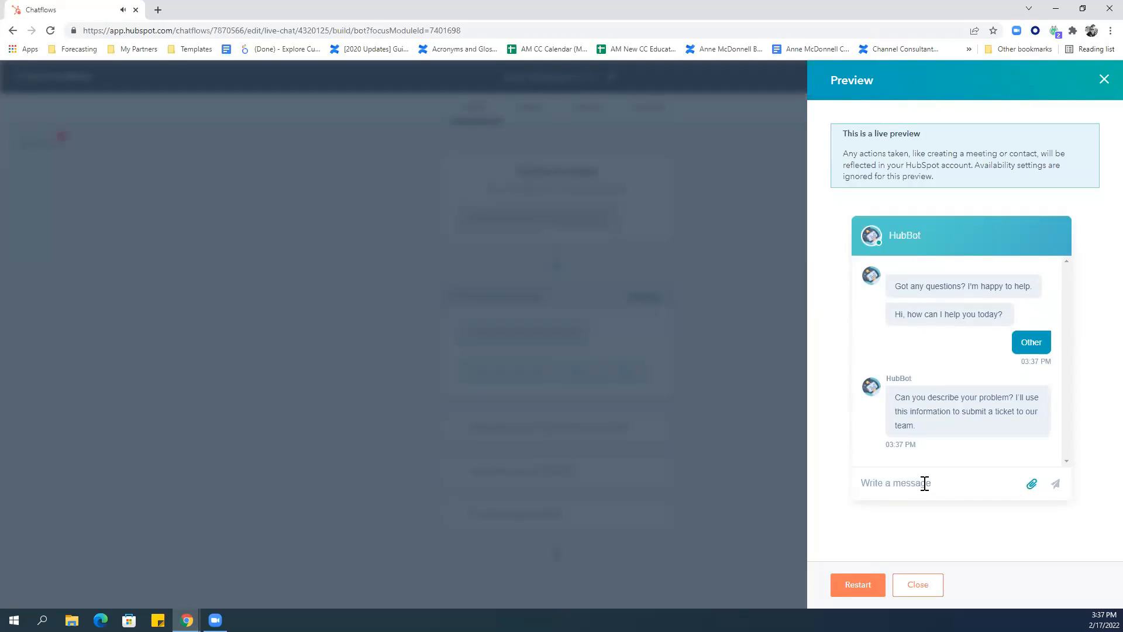
{"action": "type", "text": "I don't understand how this works"}
{"action": "key", "text": "Return"}
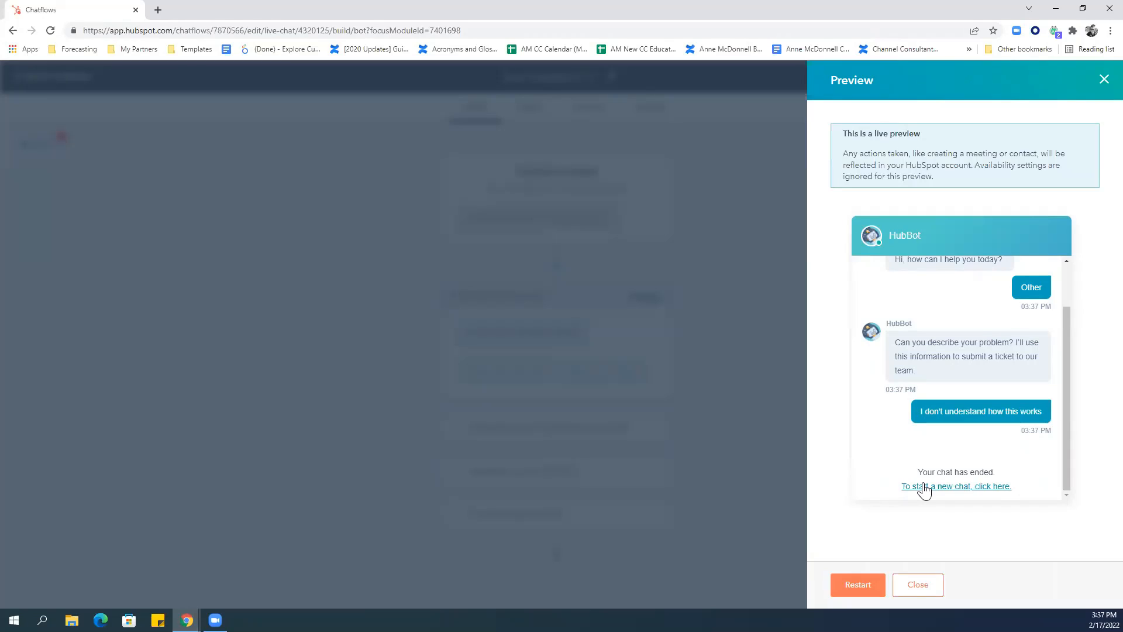
{"action": "left_click", "coordinate": [916, 585]}
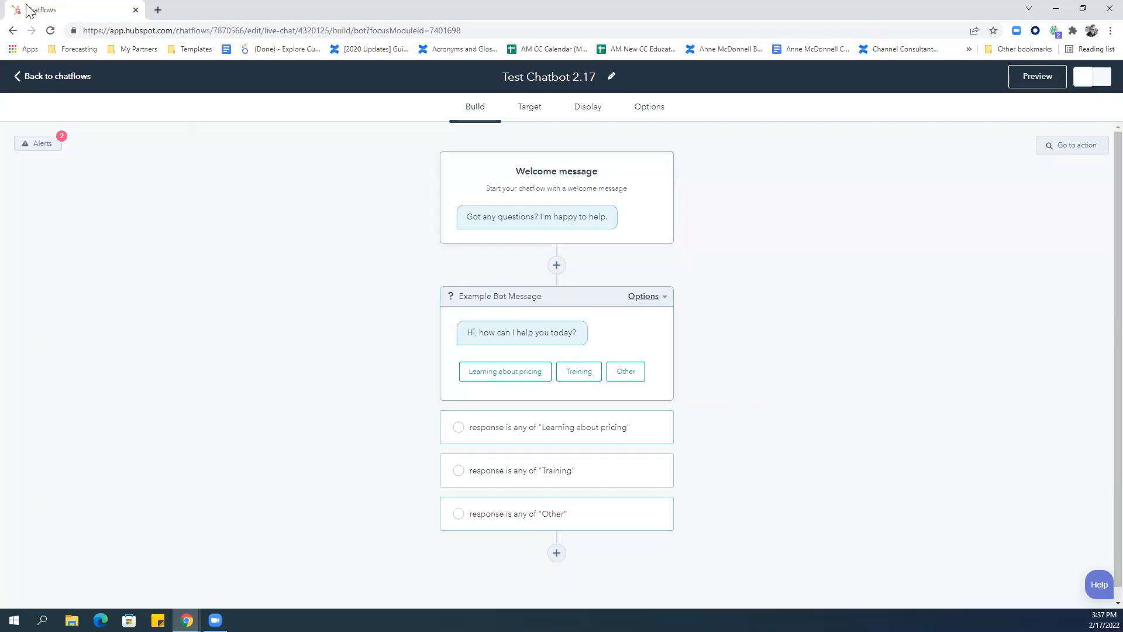
Go back to the Chatflows list and check the Priority info tooltip.
{"action": "left_click", "coordinate": [50, 76]}
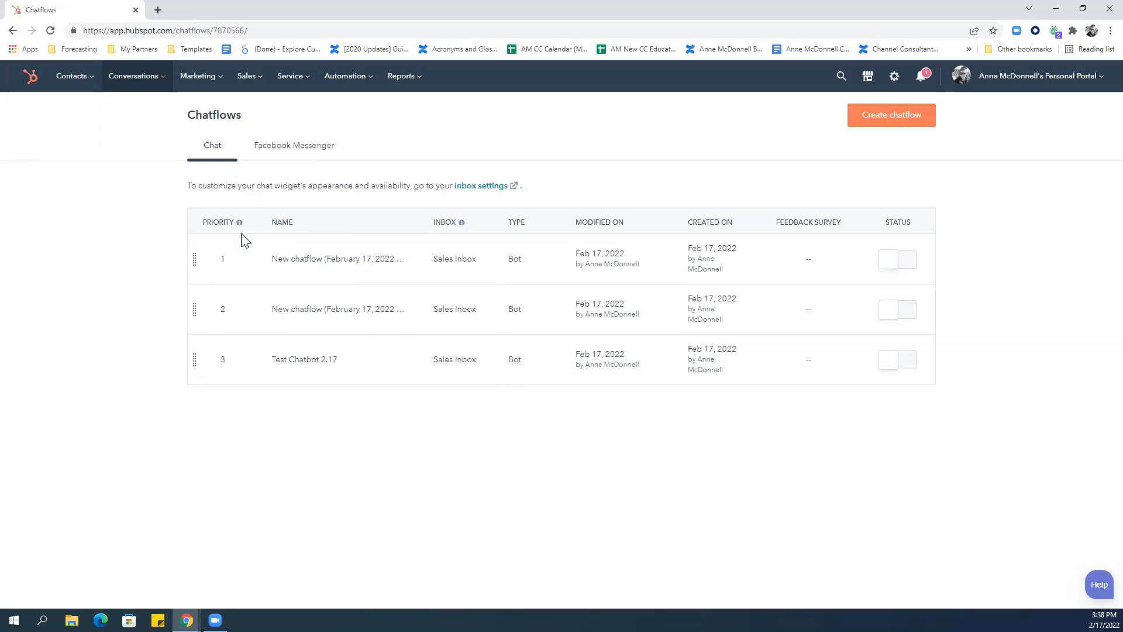
{"action": "mouse_move", "coordinate": [239, 224]}
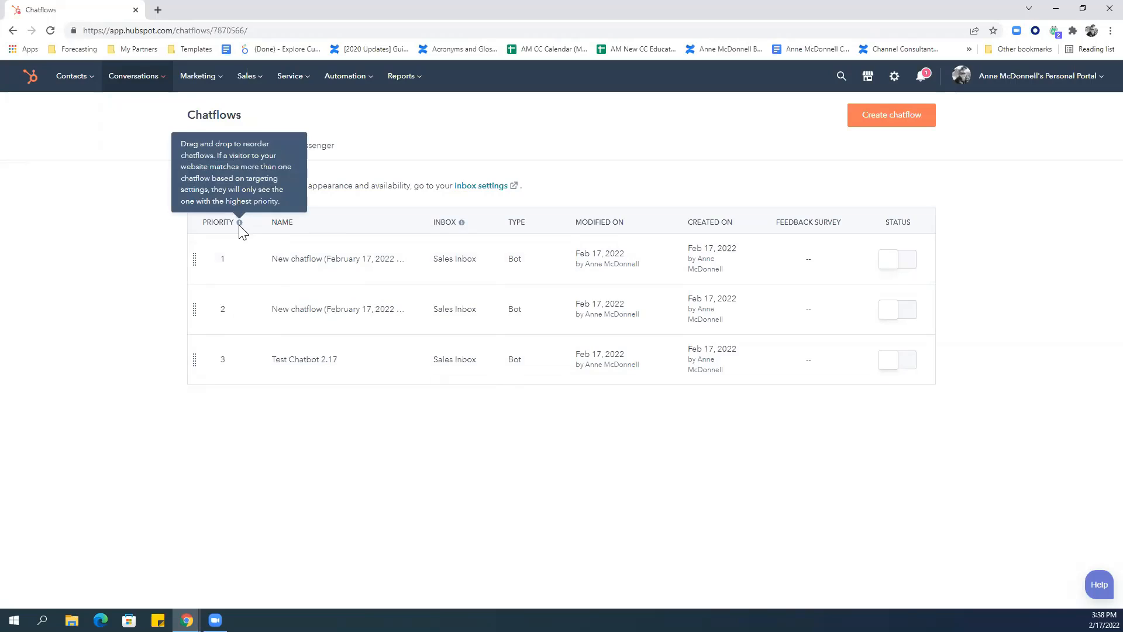